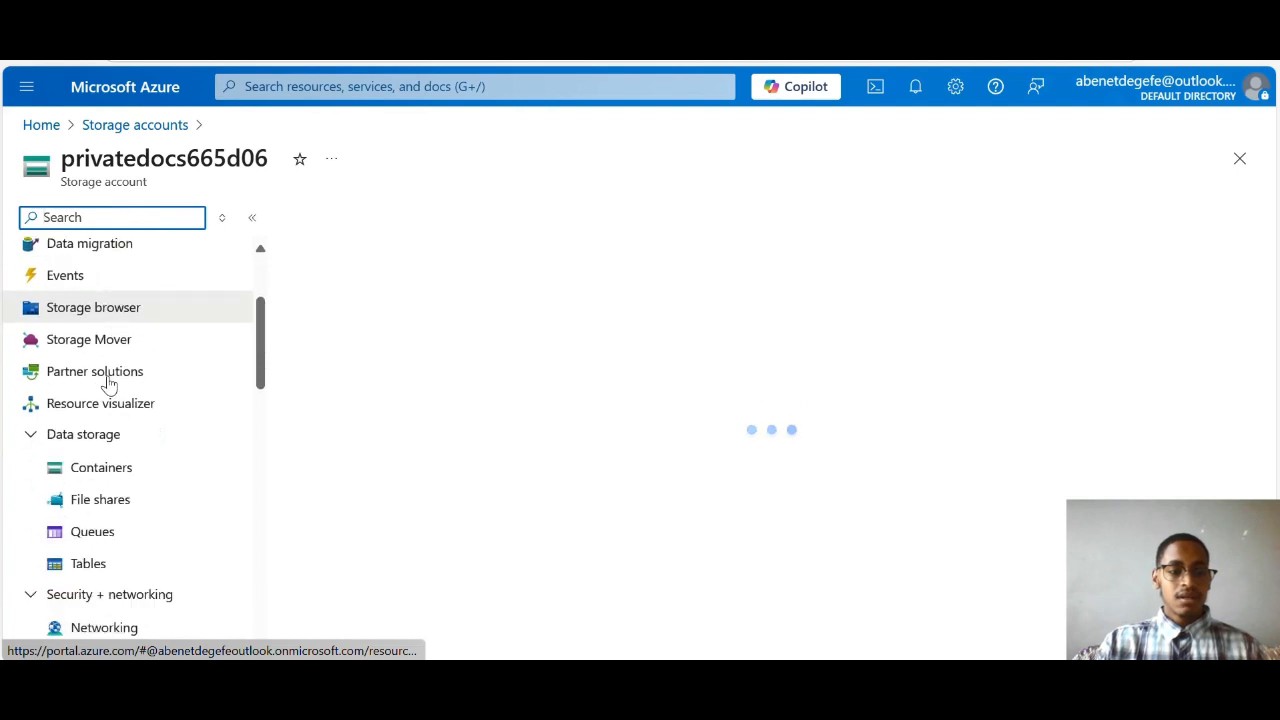
Open the configuration settings of the privatedocs665d06 storage account and check the Allow Blob anonymous access option.
scroll(110, 385, "up", 1)
scroll(110, 385, "down", 5)
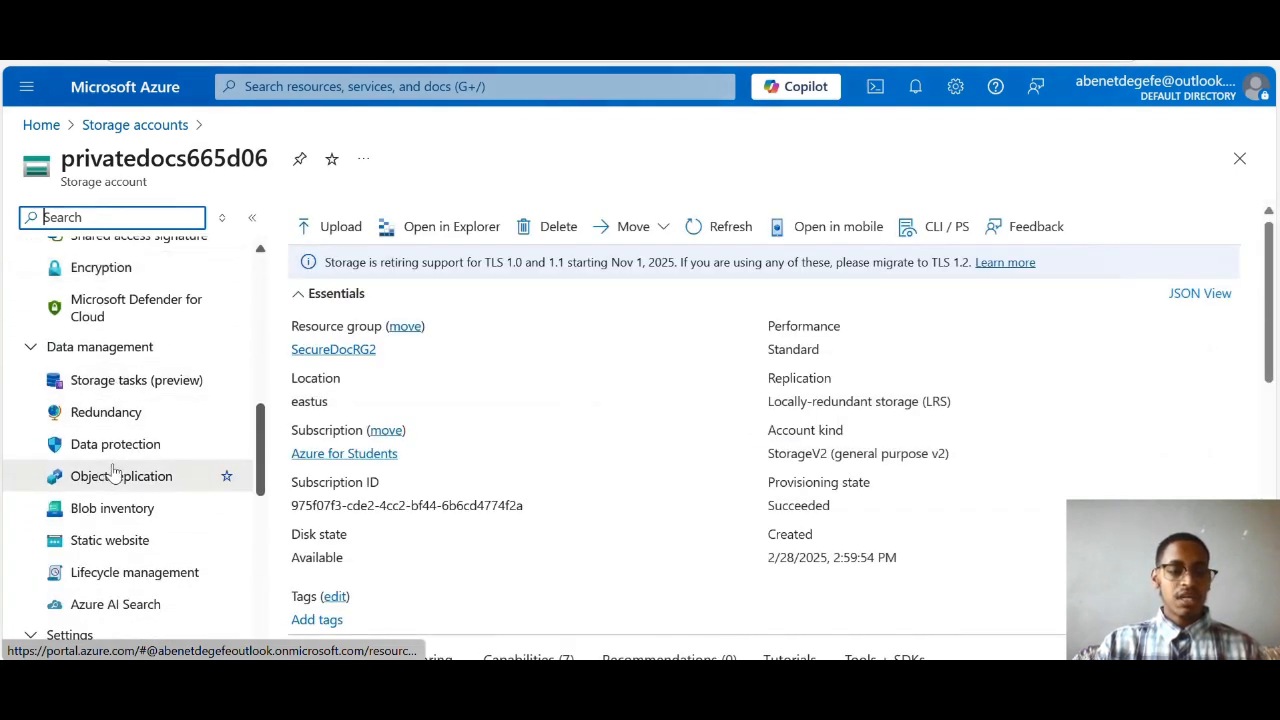
scroll(114, 400, "down", 3)
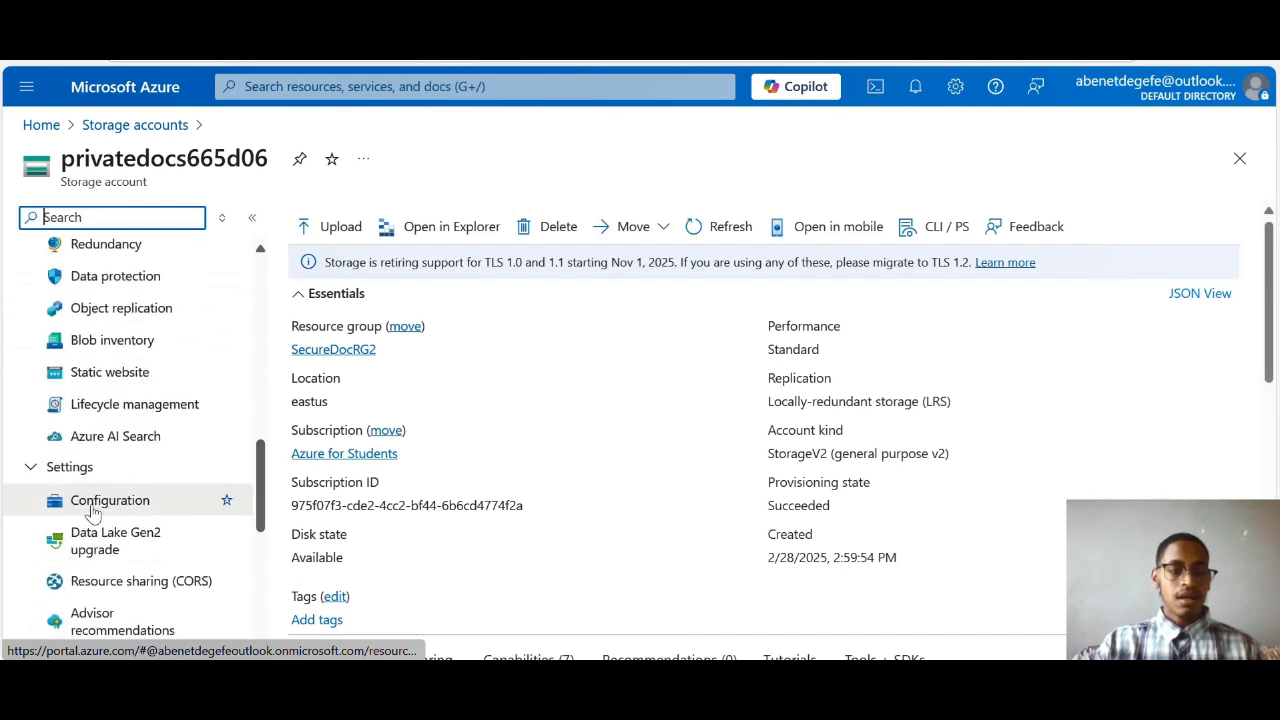
left_click(93, 508)
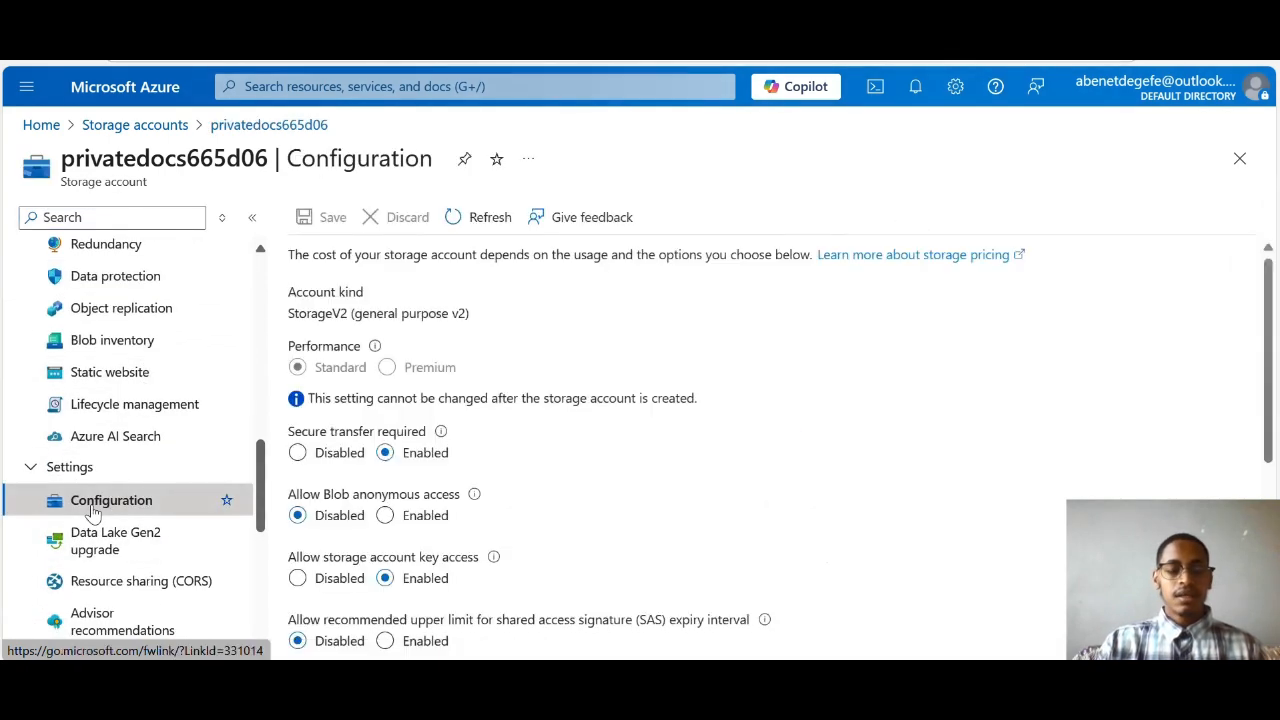
scroll(540, 468, "down", 1)
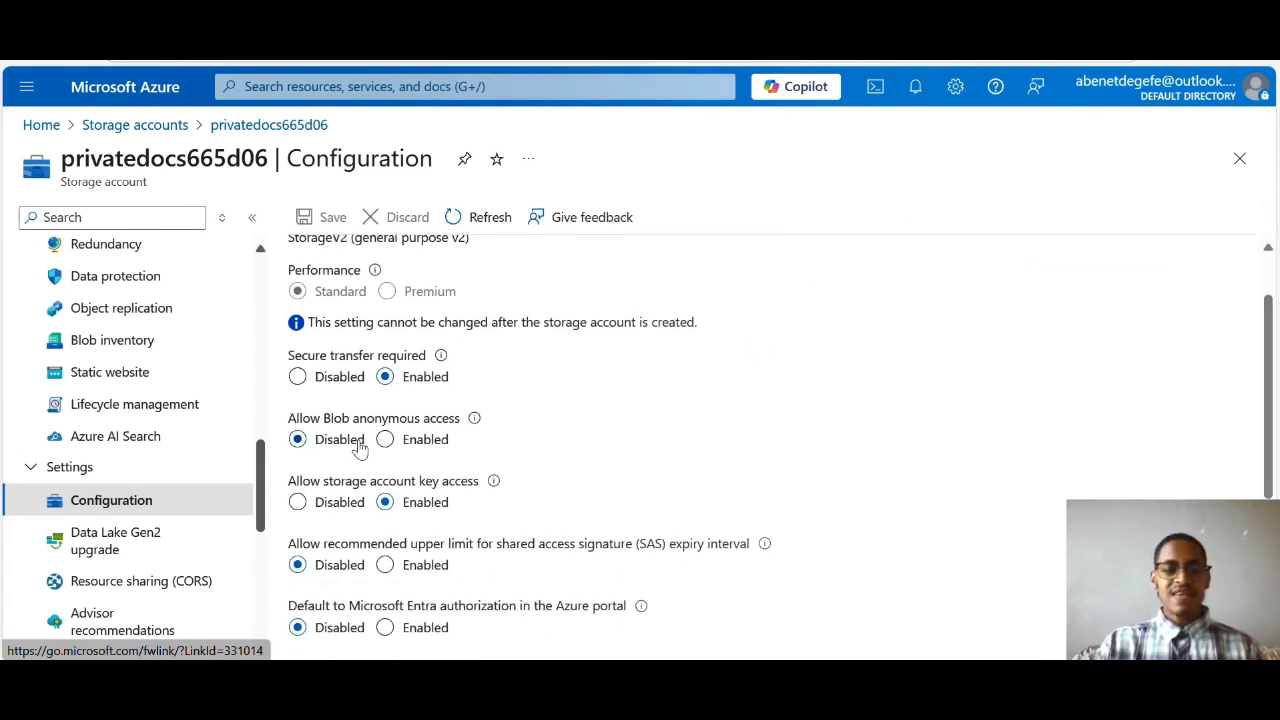
Check the anonymous access level of the privatedocs container in the storage account's containers, leaving it without changes.
scroll(127, 410, "up", 4)
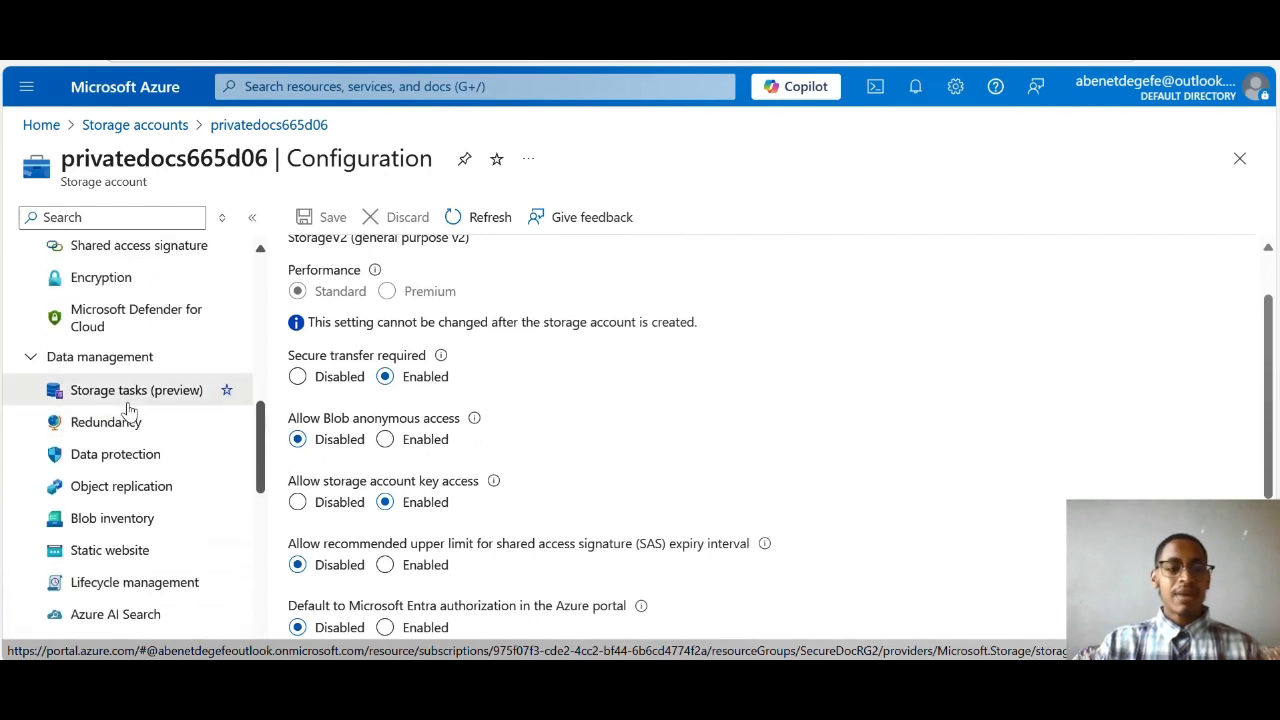
scroll(128, 410, "up", 3)
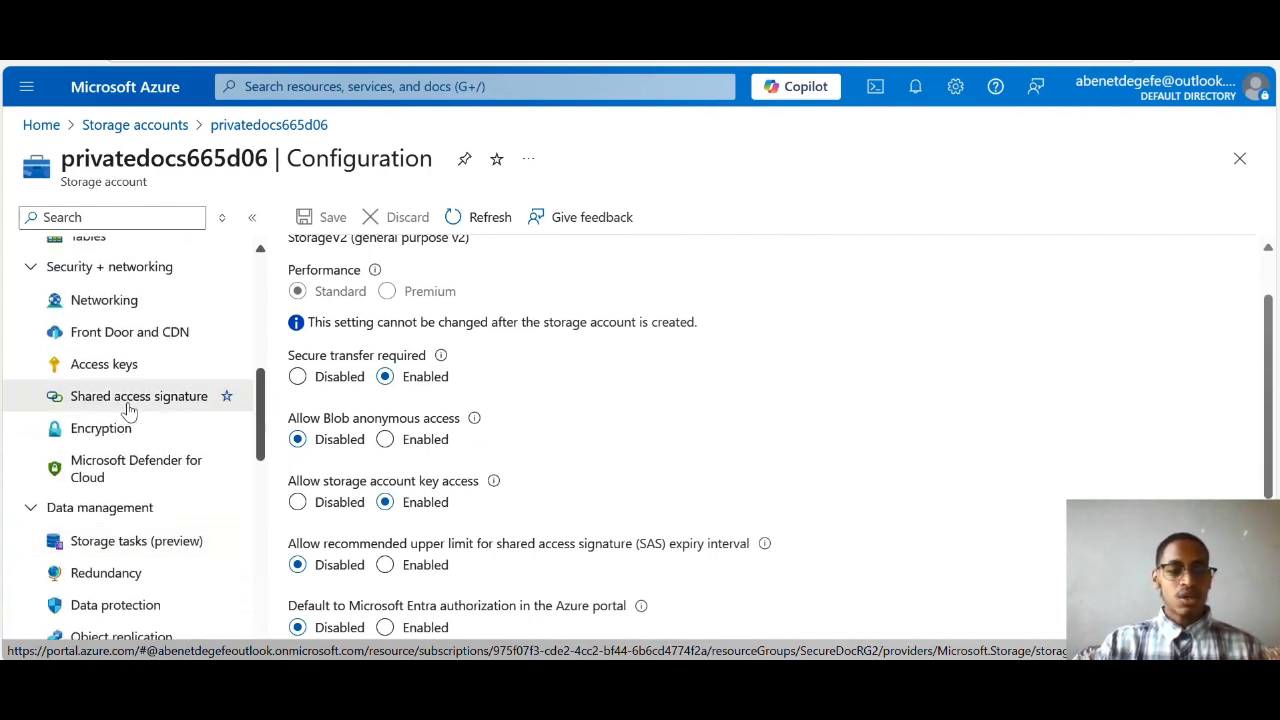
scroll(128, 410, "up", 3)
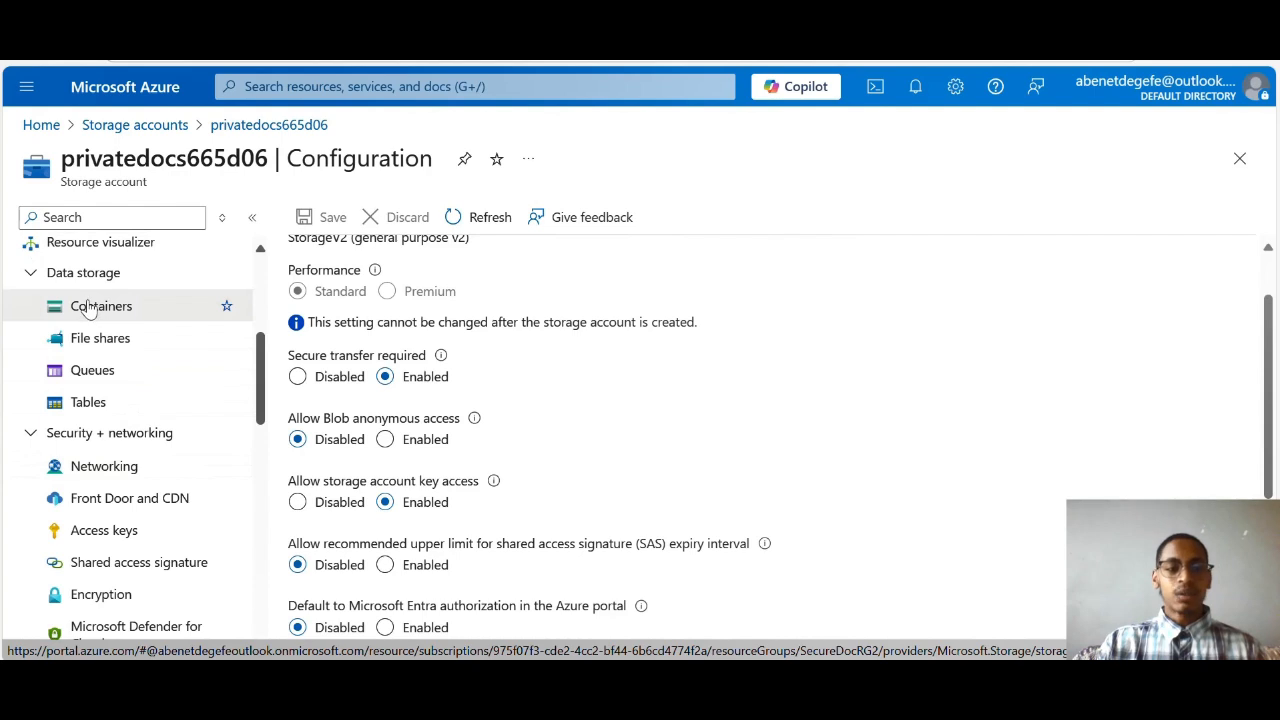
left_click(88, 310)
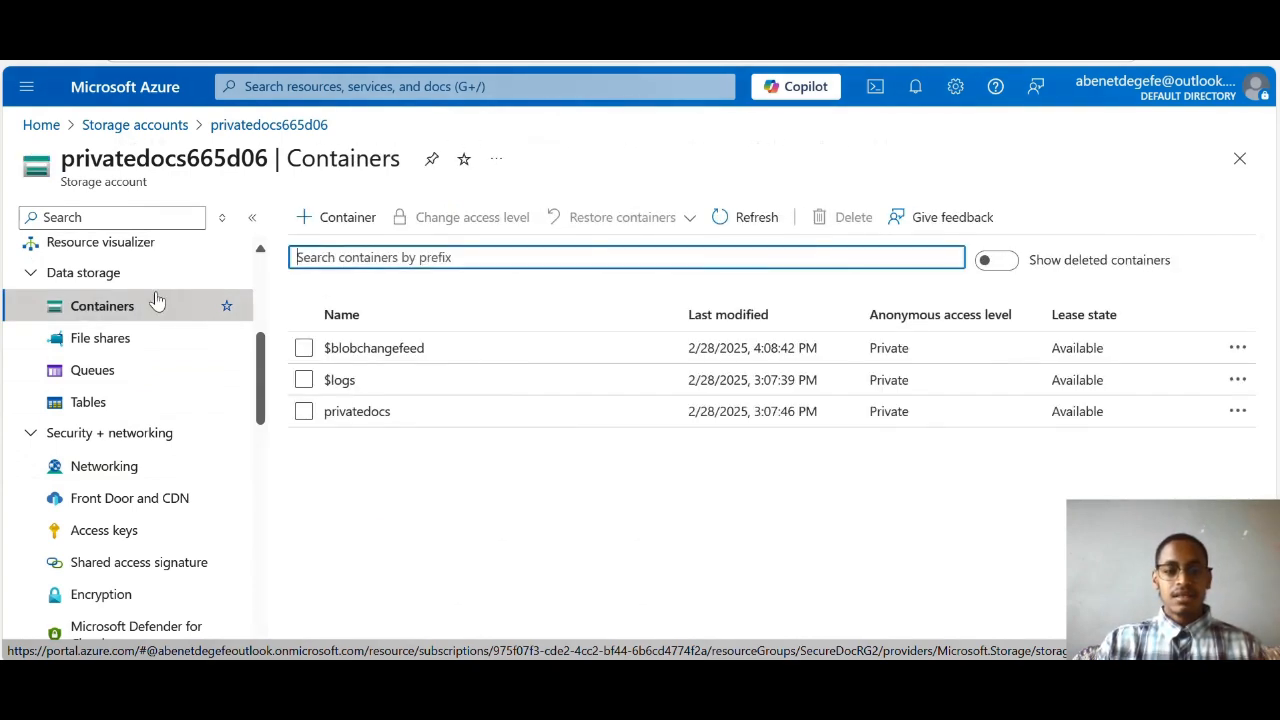
left_click(304, 411)
left_click(465, 217)
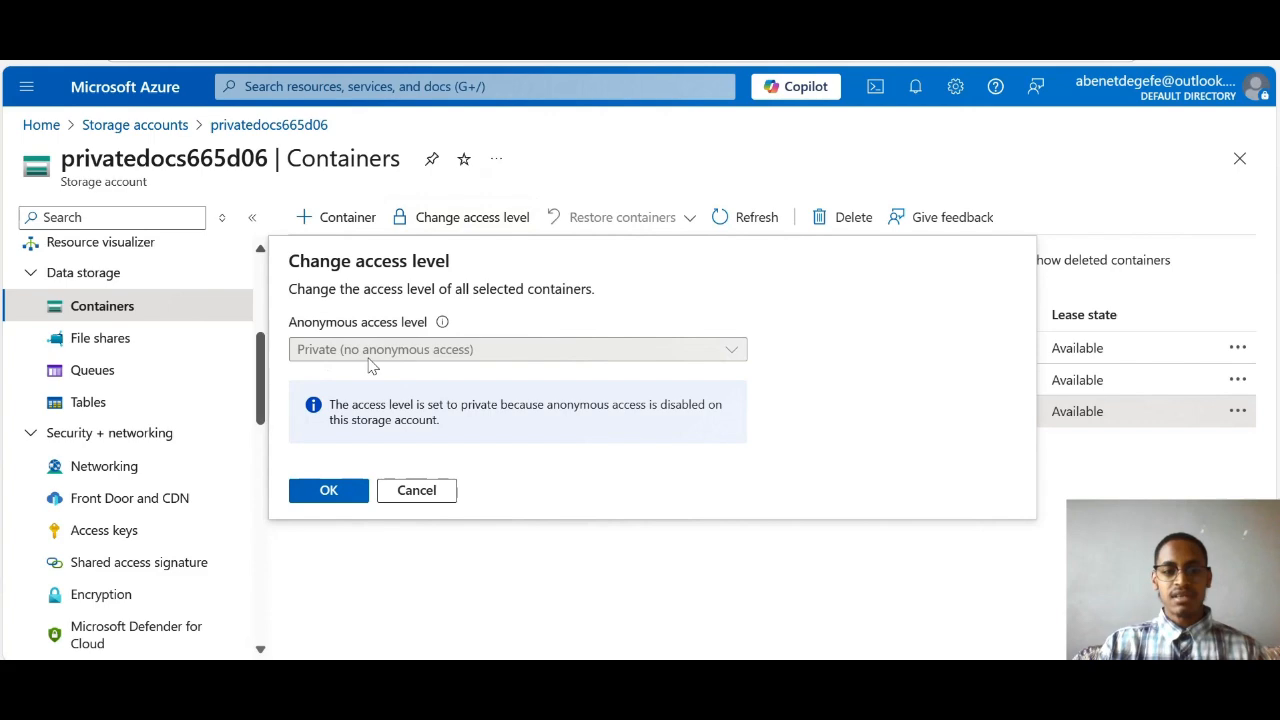
left_click(420, 491)
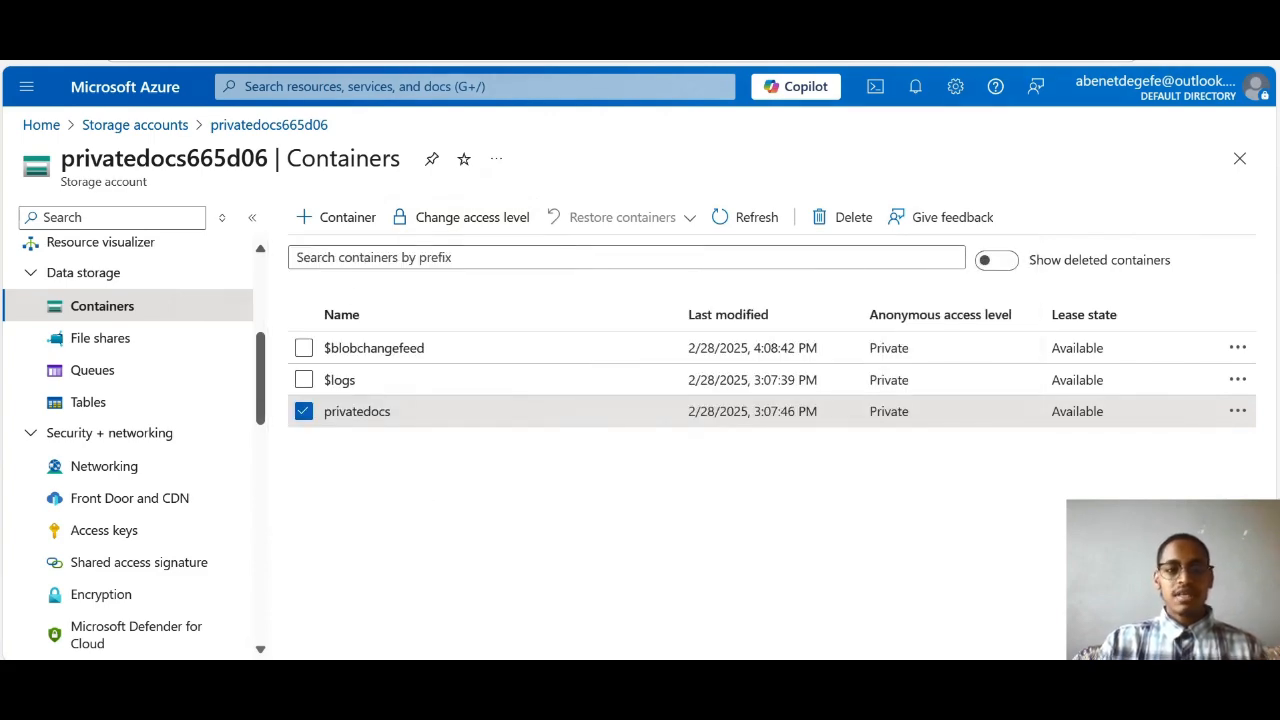
Switch to the PDF document, read the Storage 2 configuration and access diagram, and return to the Azure portal.
key("ctrl+Tab")
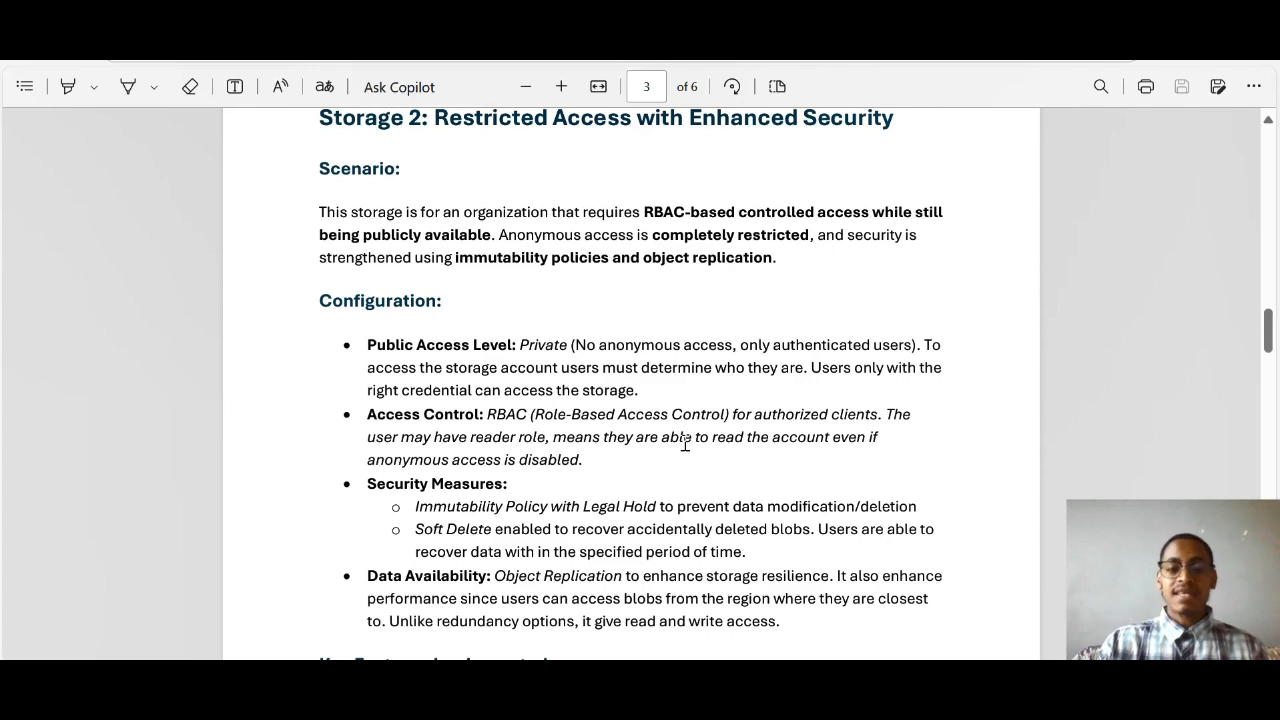
scroll(685, 445, "down", 10)
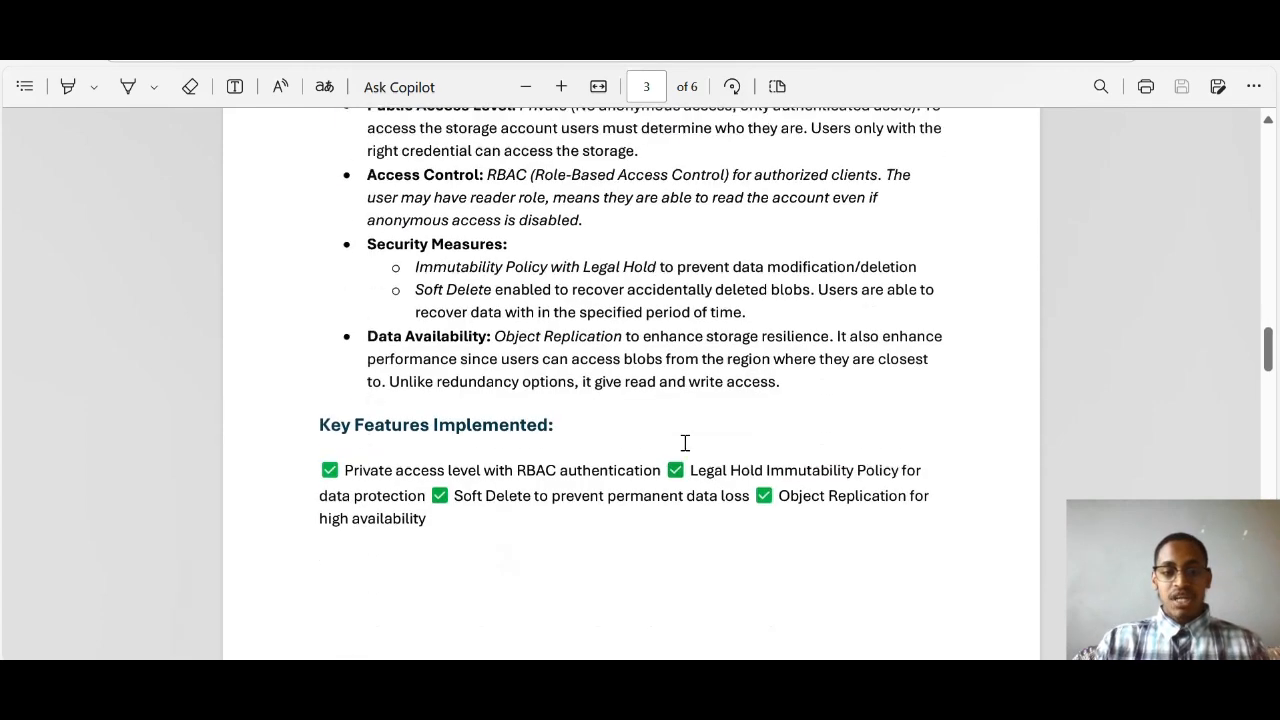
scroll(685, 445, "down", 1)
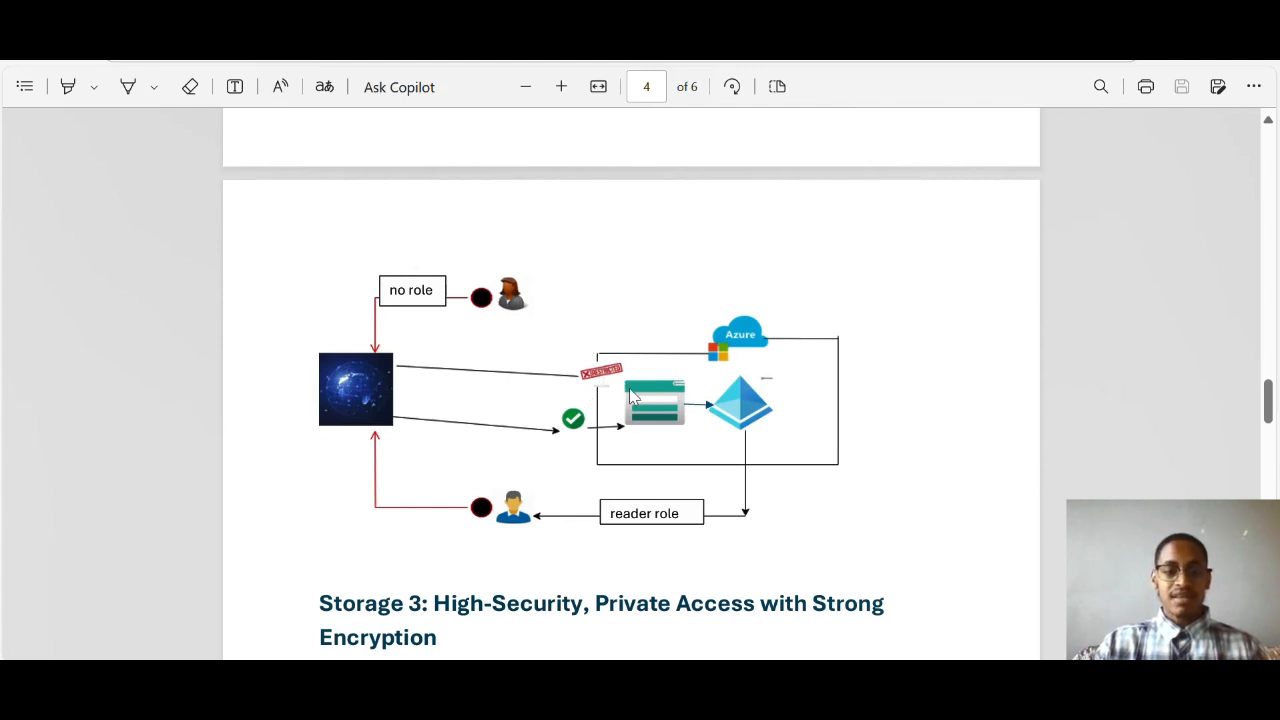
scroll(630, 396, "up", 10)
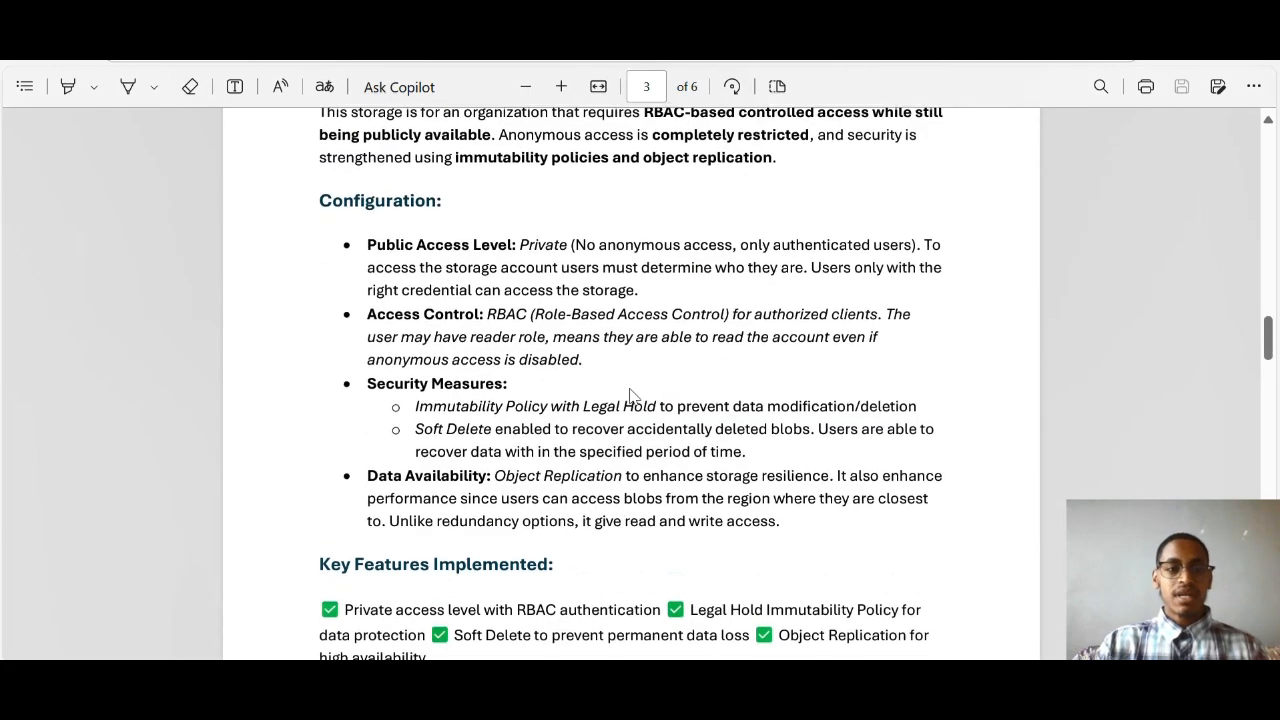
left_click(690, 14)
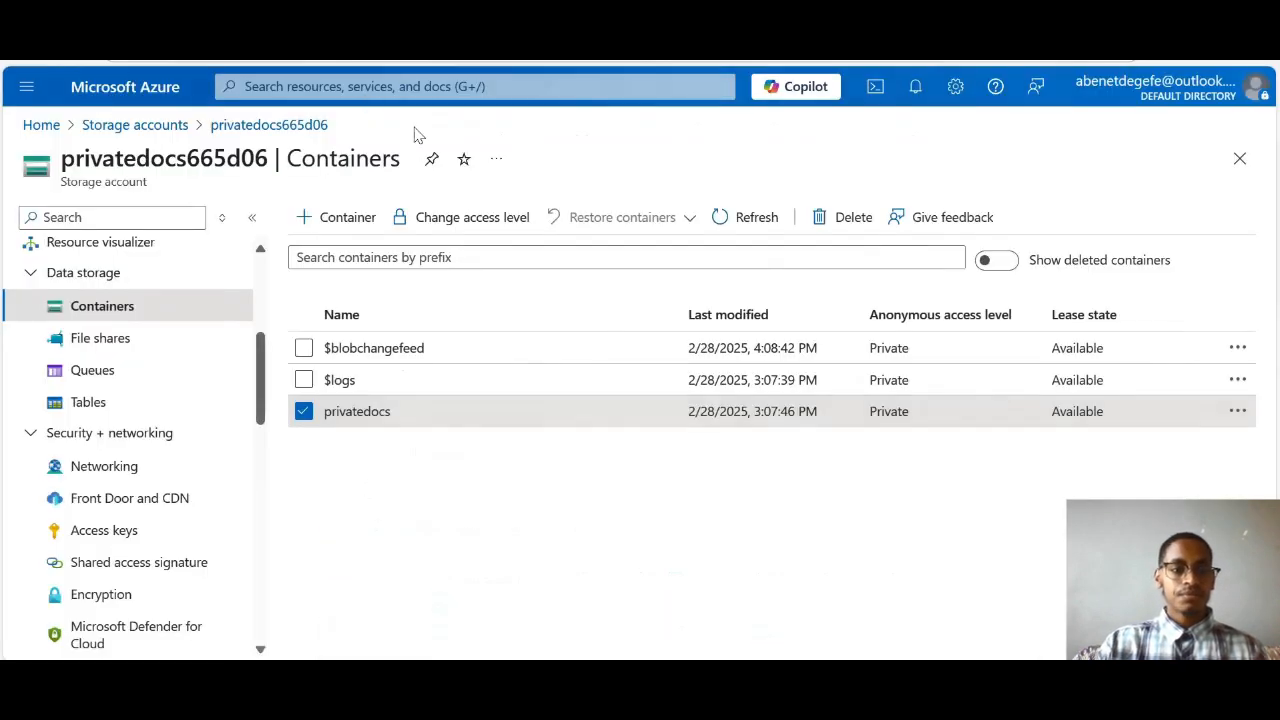
Reopen the privatedocs665d06 storage account from the portal home and show its Access Control (IAM) page.
left_click(43, 125)
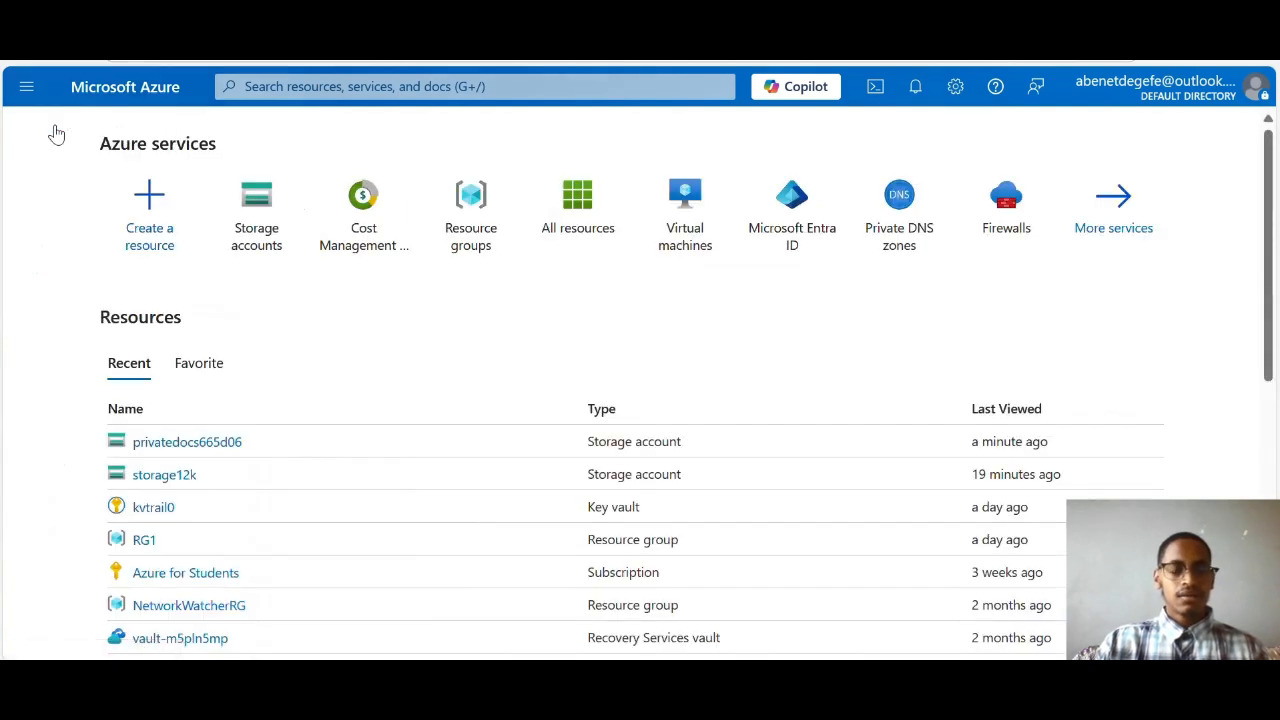
left_click(274, 223)
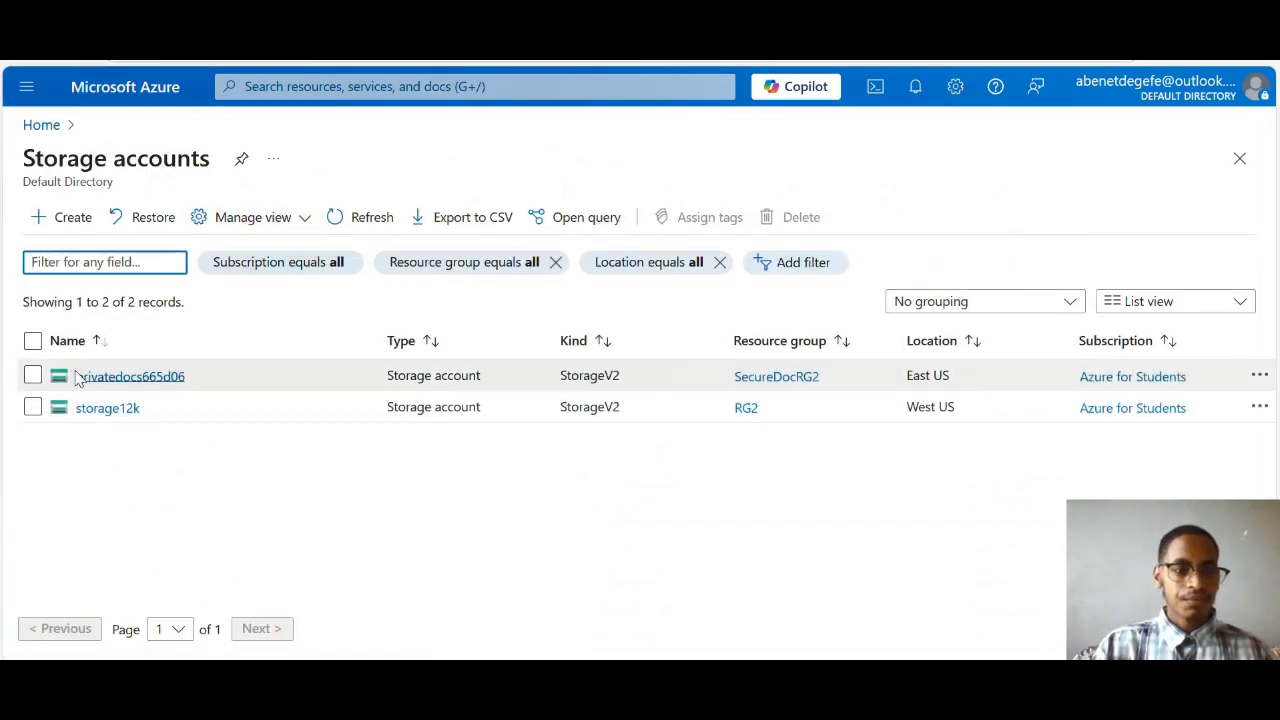
left_click(86, 375)
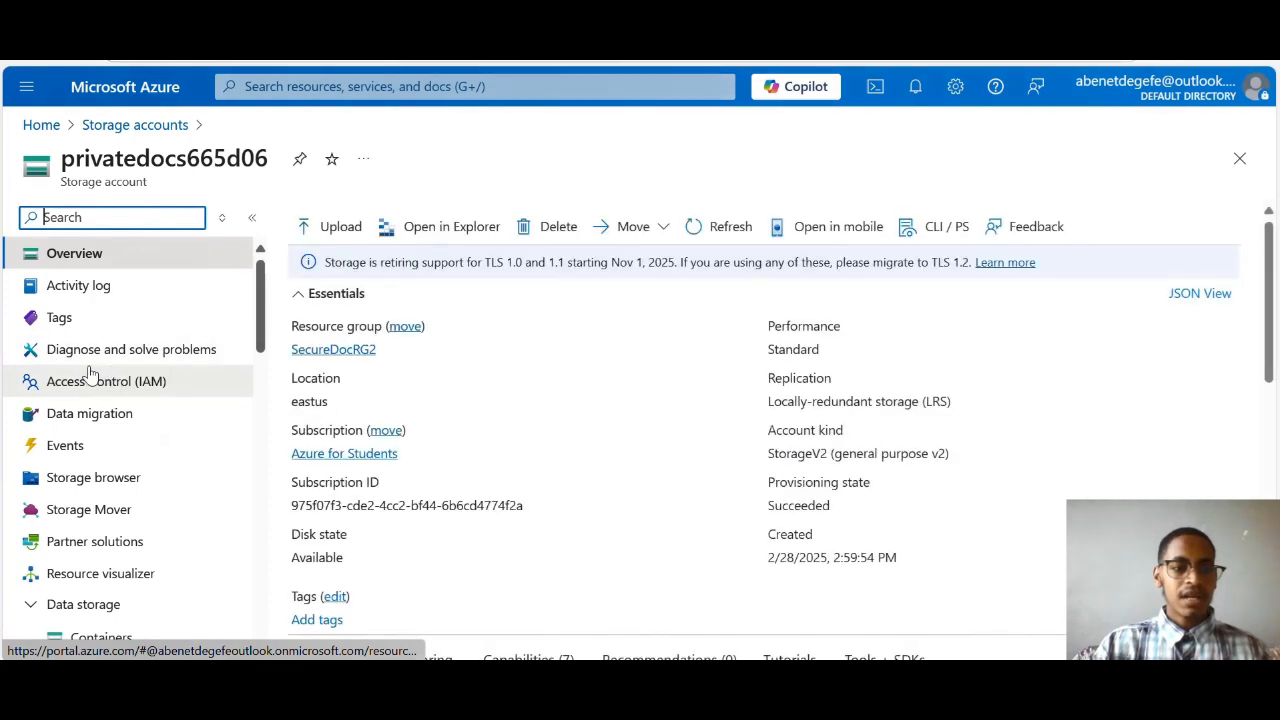
left_click(105, 381)
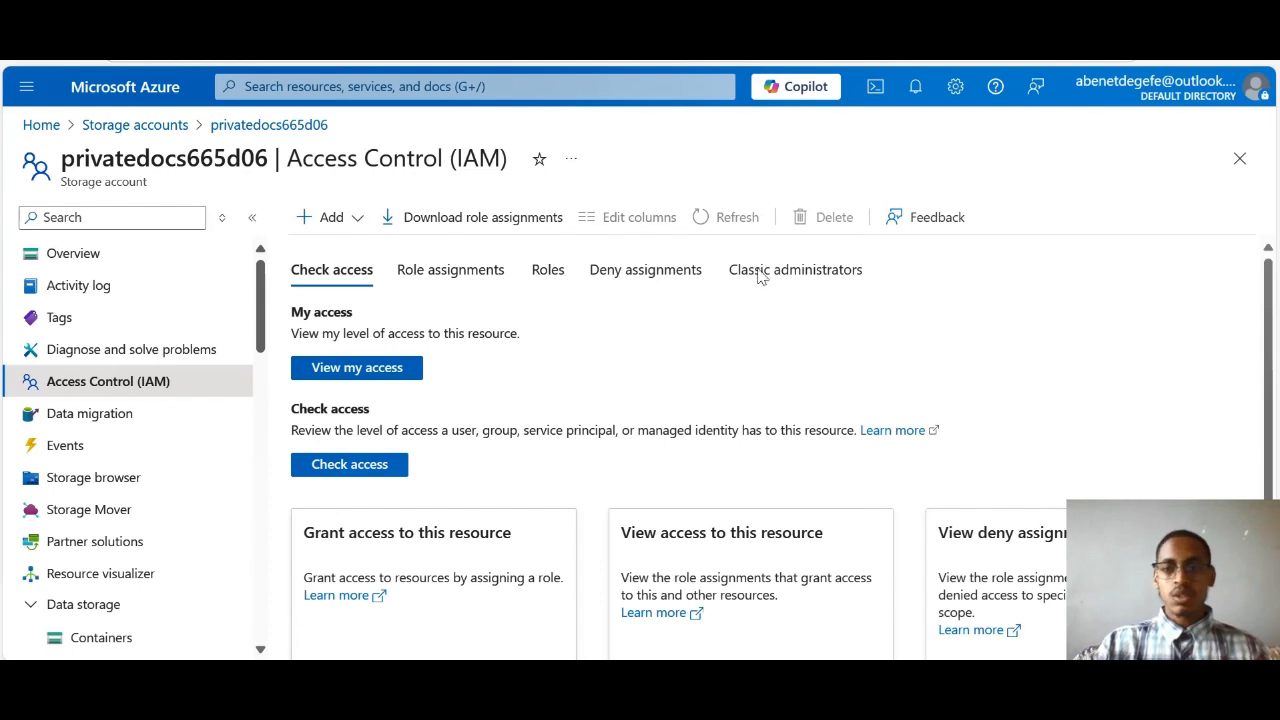
Switch the portal to a different directory user account and view the blobs in the privatedocs container.
left_click(1182, 96)
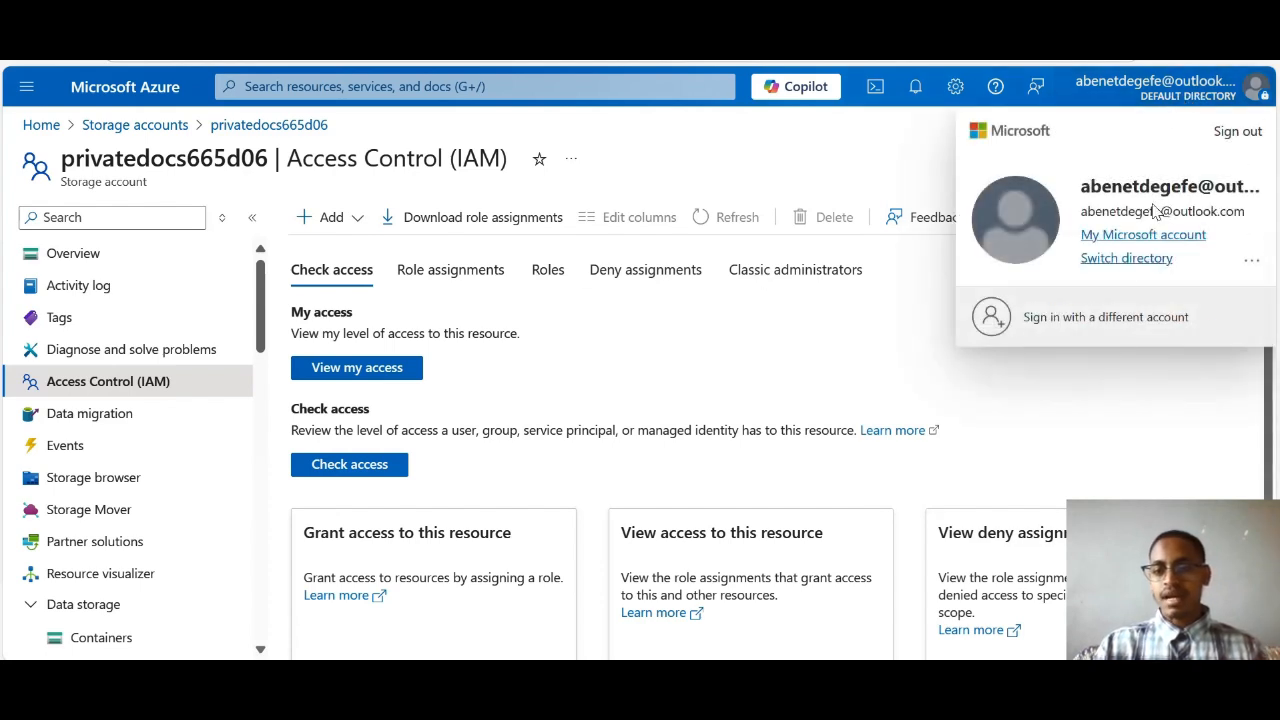
left_click(1050, 375)
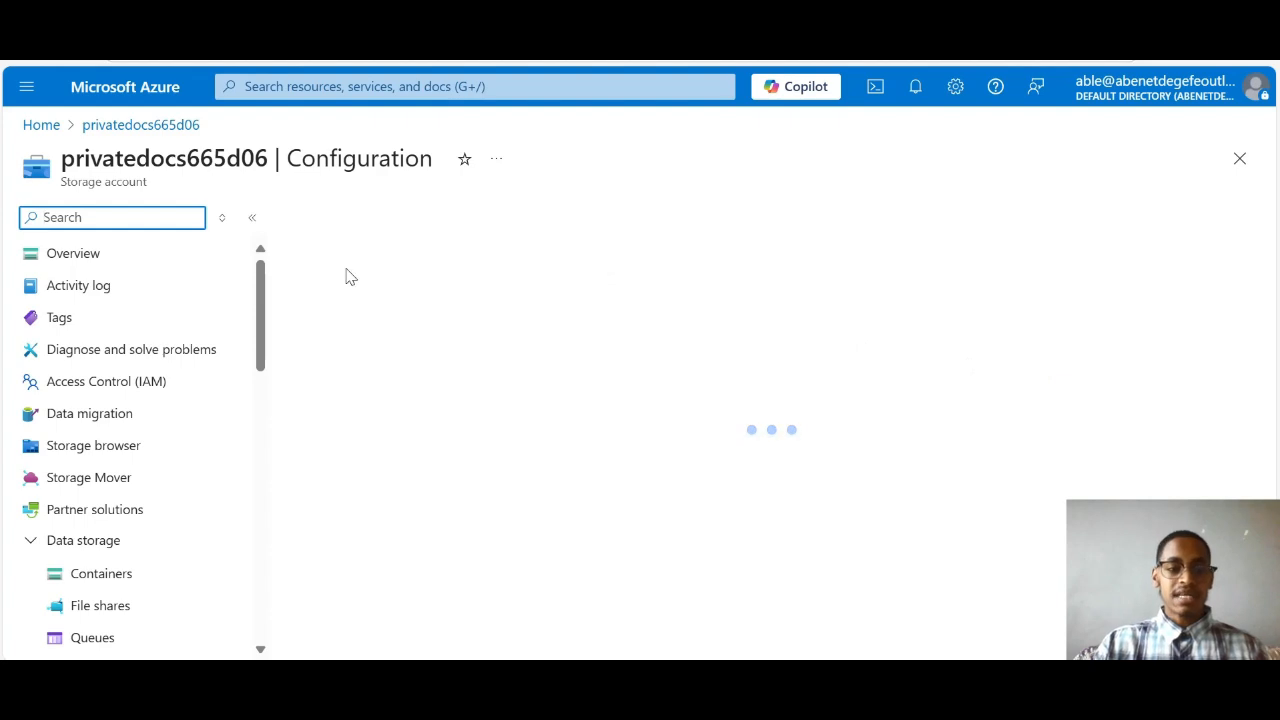
scroll(128, 428, "down", 3)
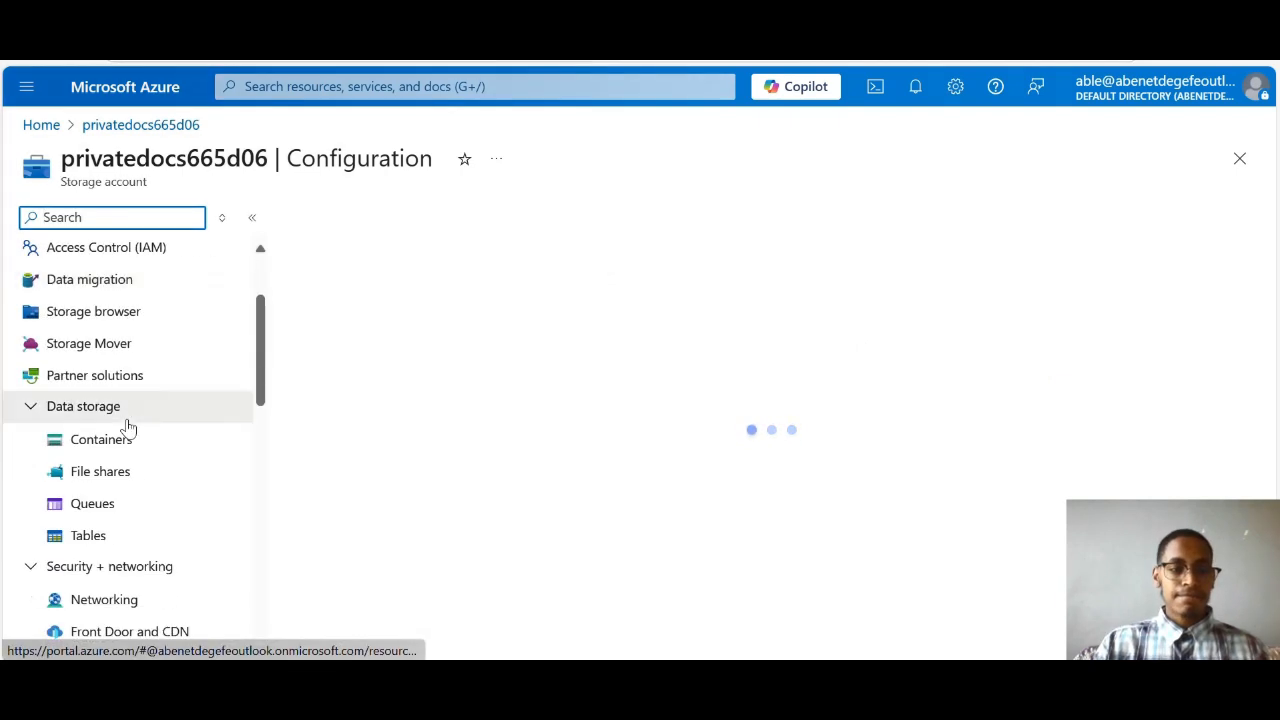
left_click(106, 440)
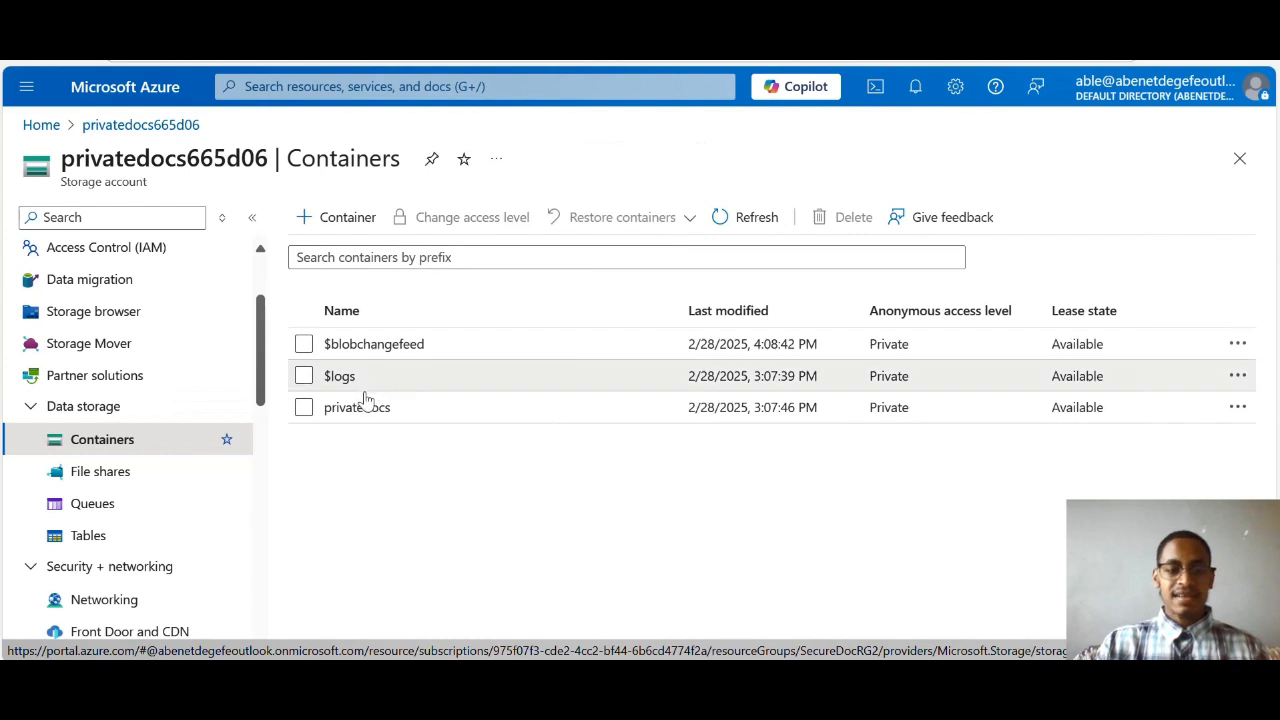
left_click(362, 408)
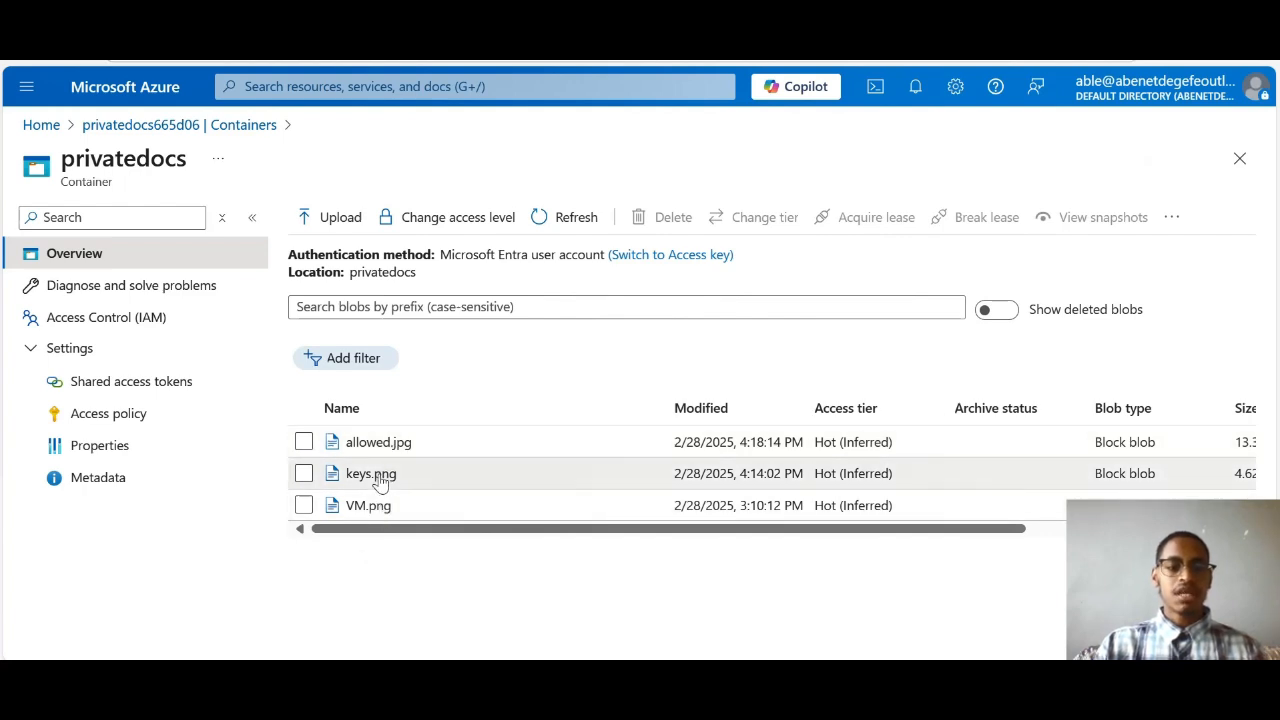
Switch to the other Default Directory user account and open the privatedocs665d06 storage account from the storage accounts list.
left_click(1256, 90)
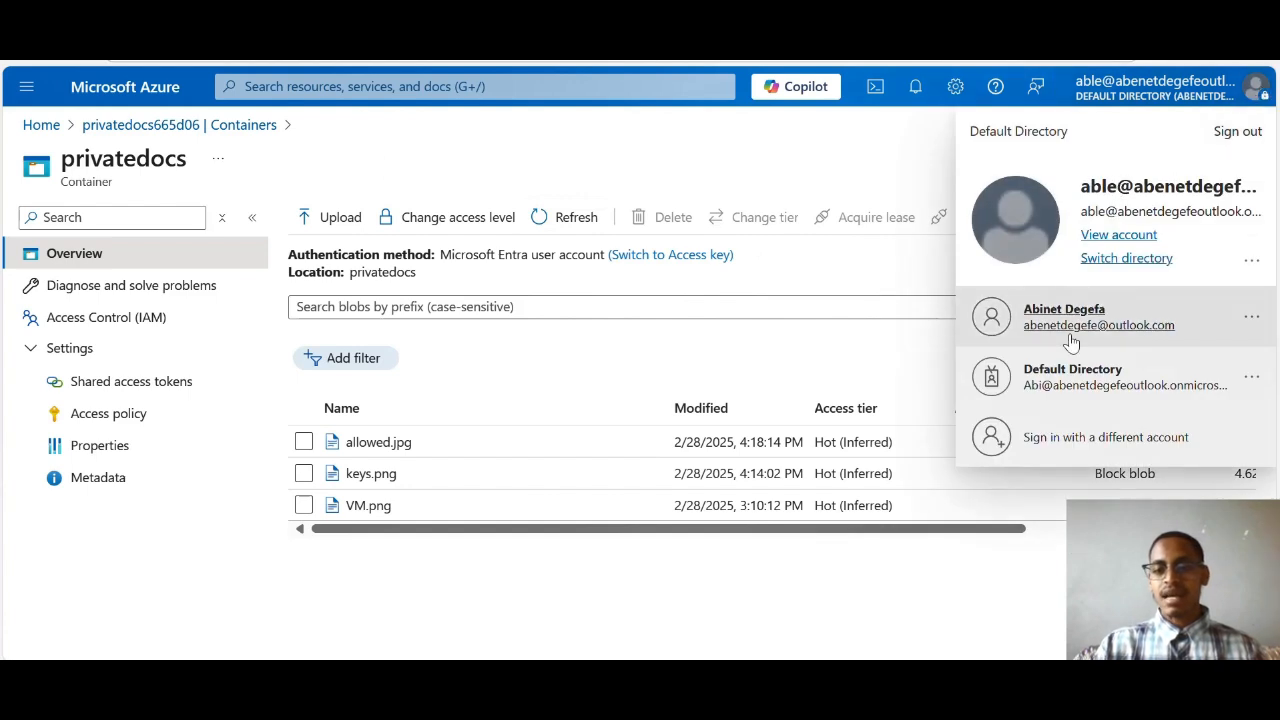
left_click(1050, 388)
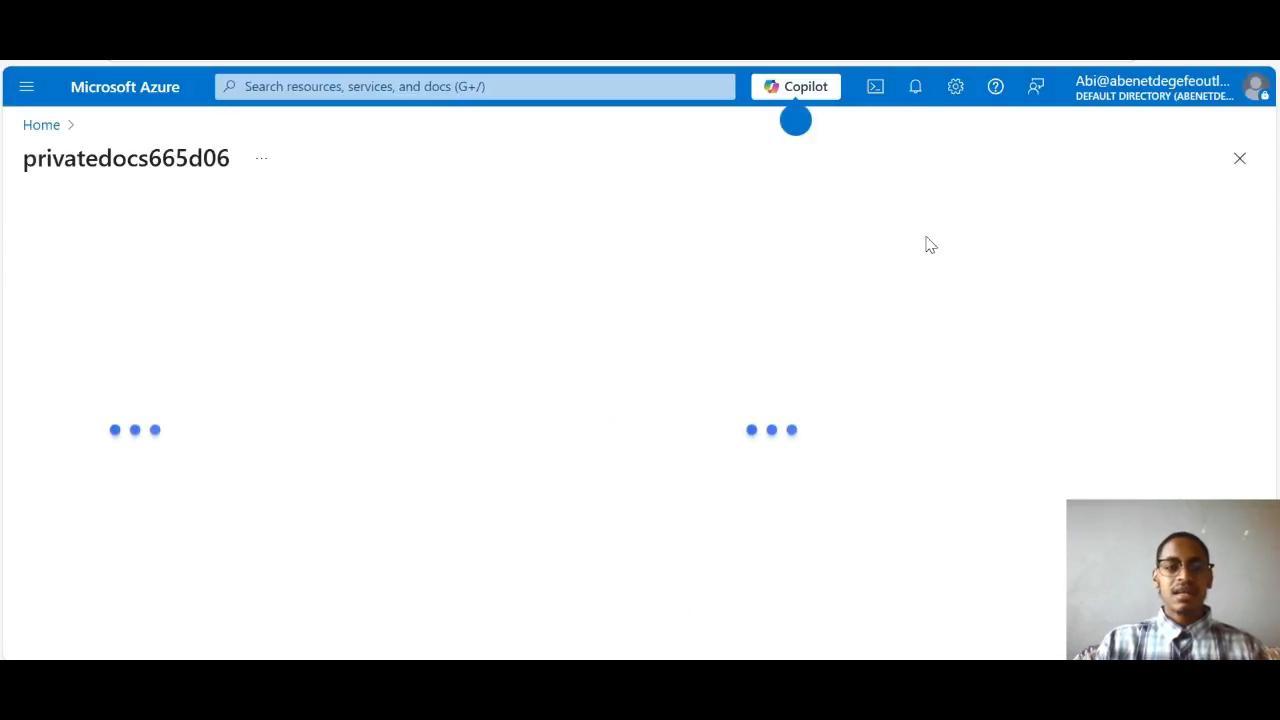
left_click(32, 126)
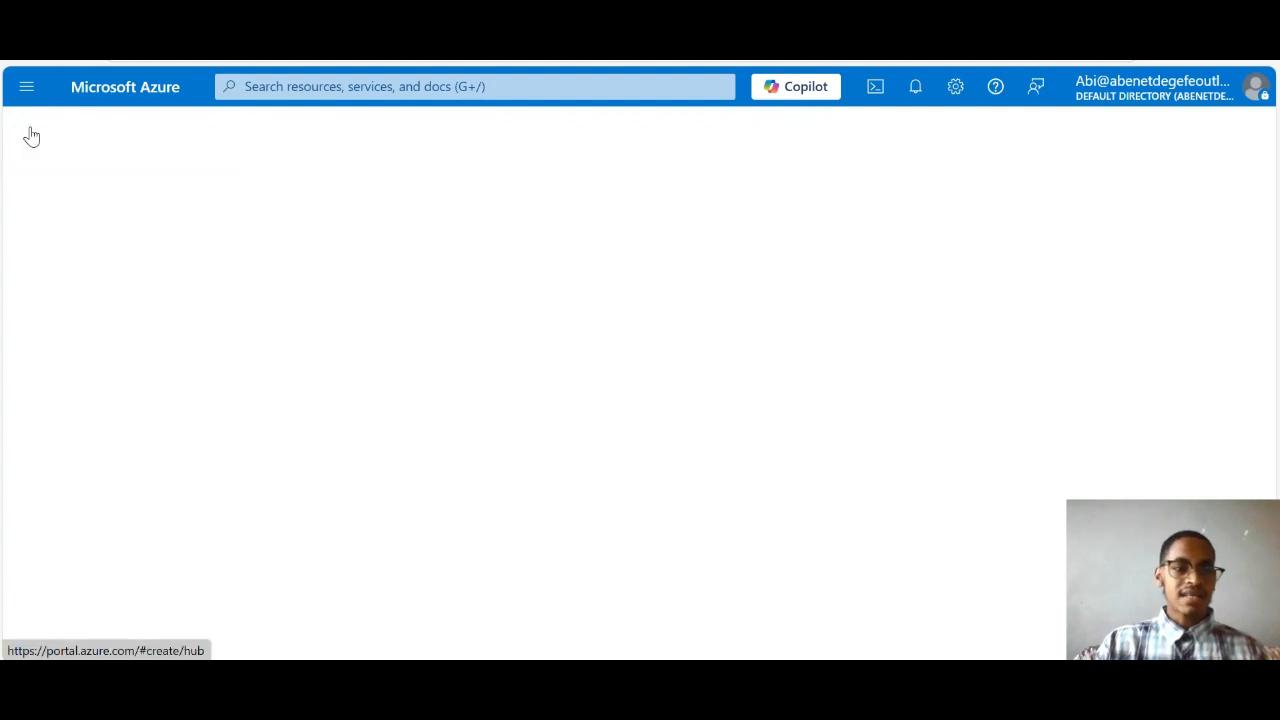
left_click(248, 224)
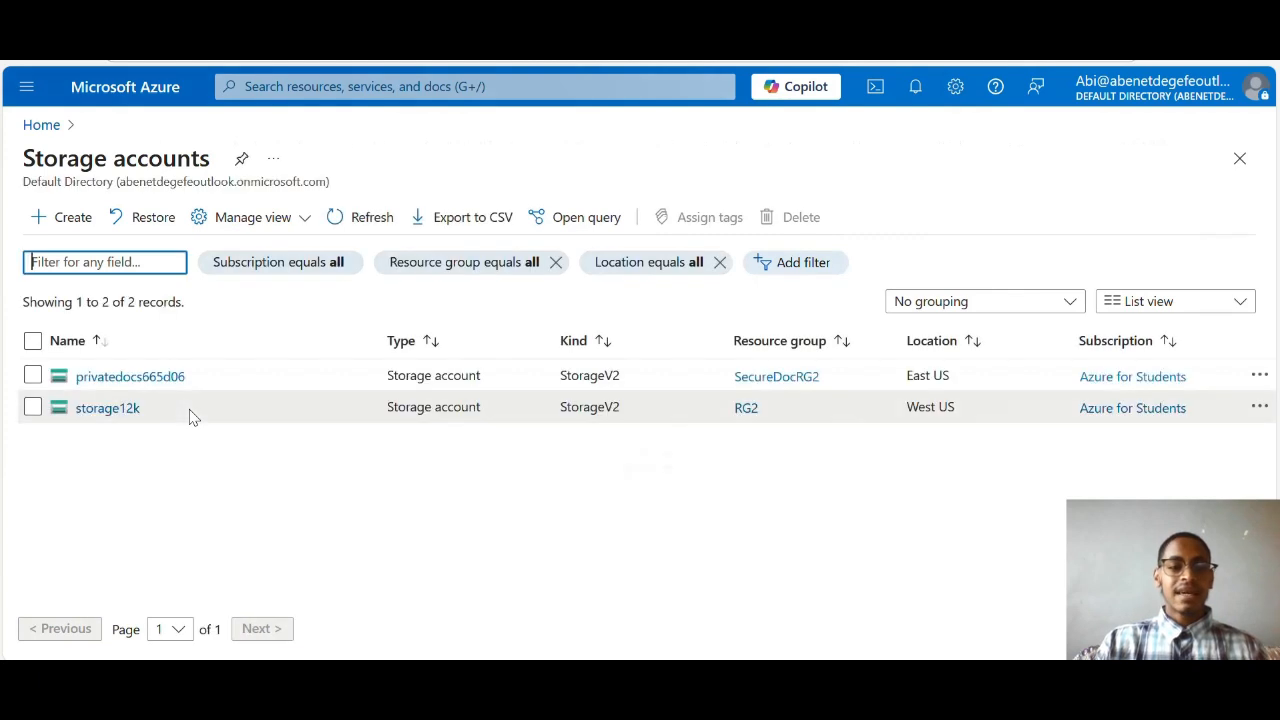
left_click(96, 378)
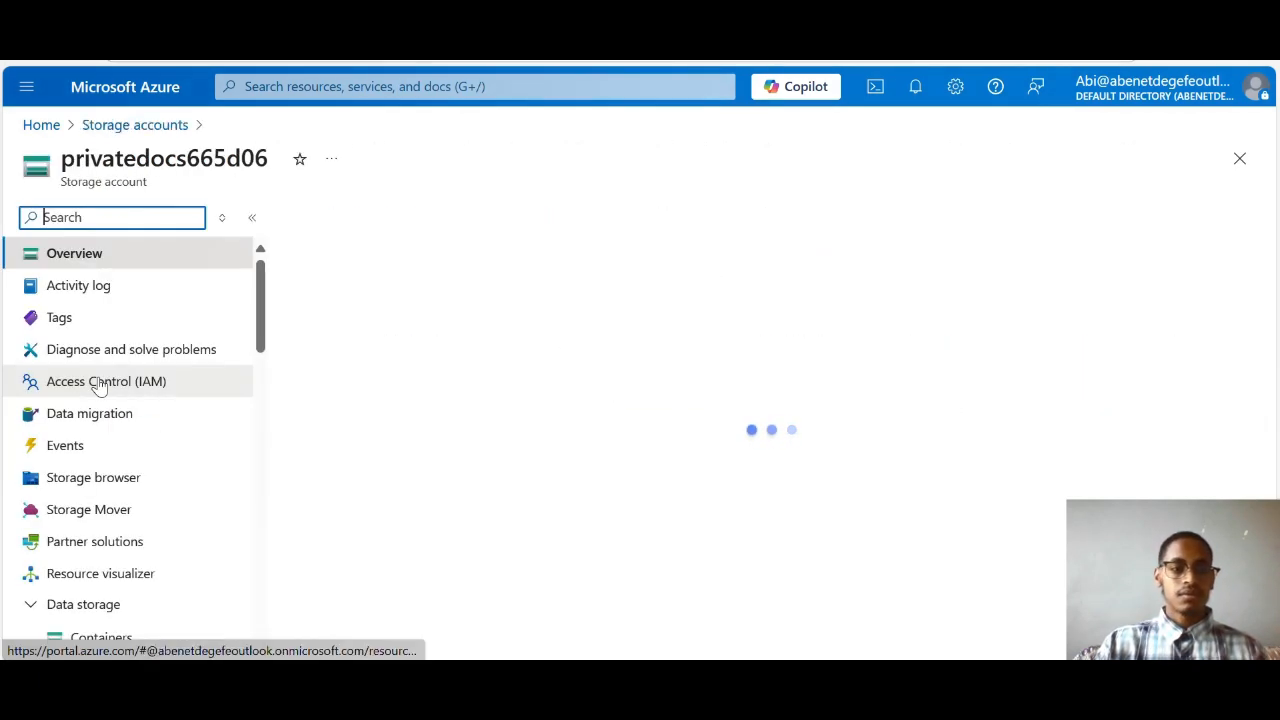
Try to view the contents of the privatedocs container as this directory user.
scroll(100, 387, "down", 2)
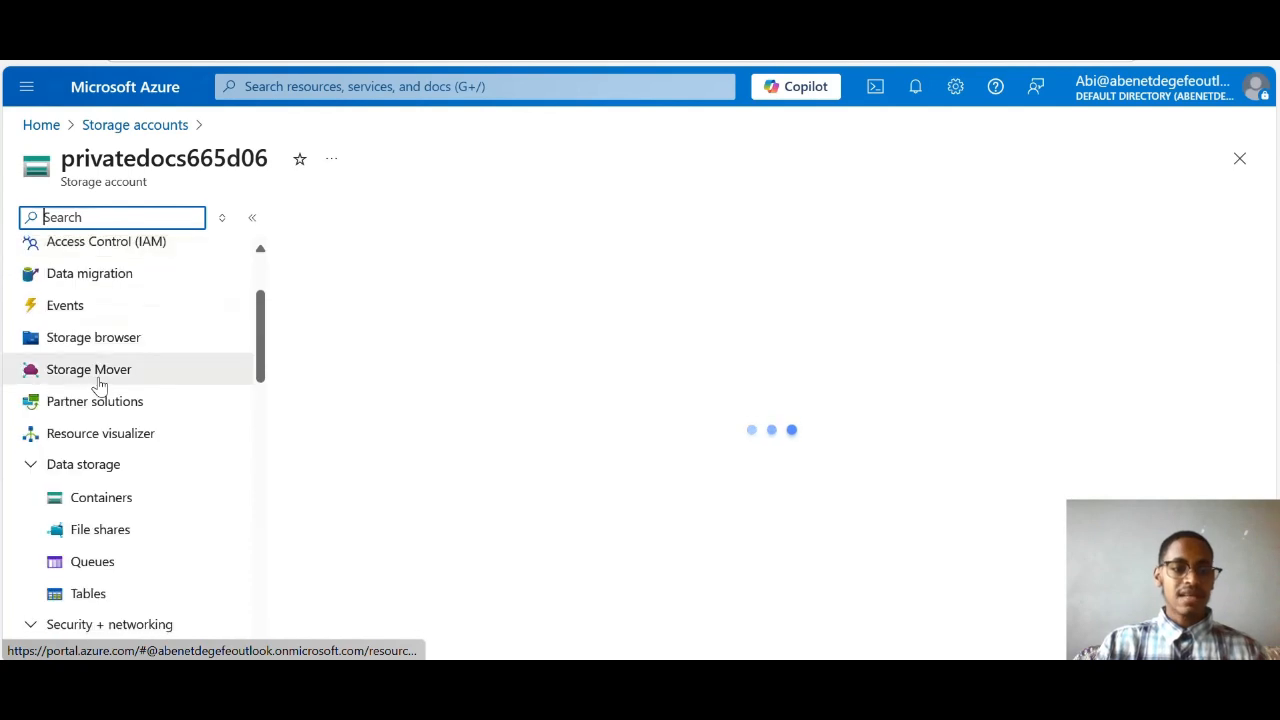
left_click(100, 497)
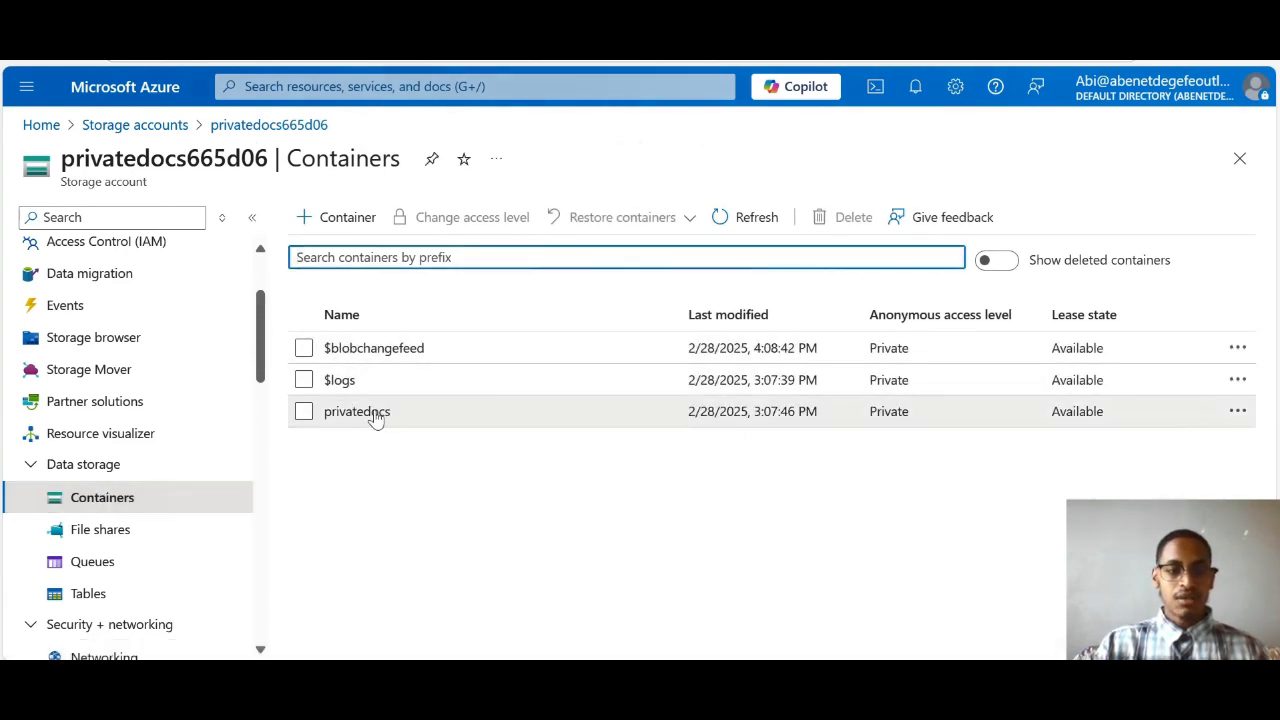
left_click(371, 413)
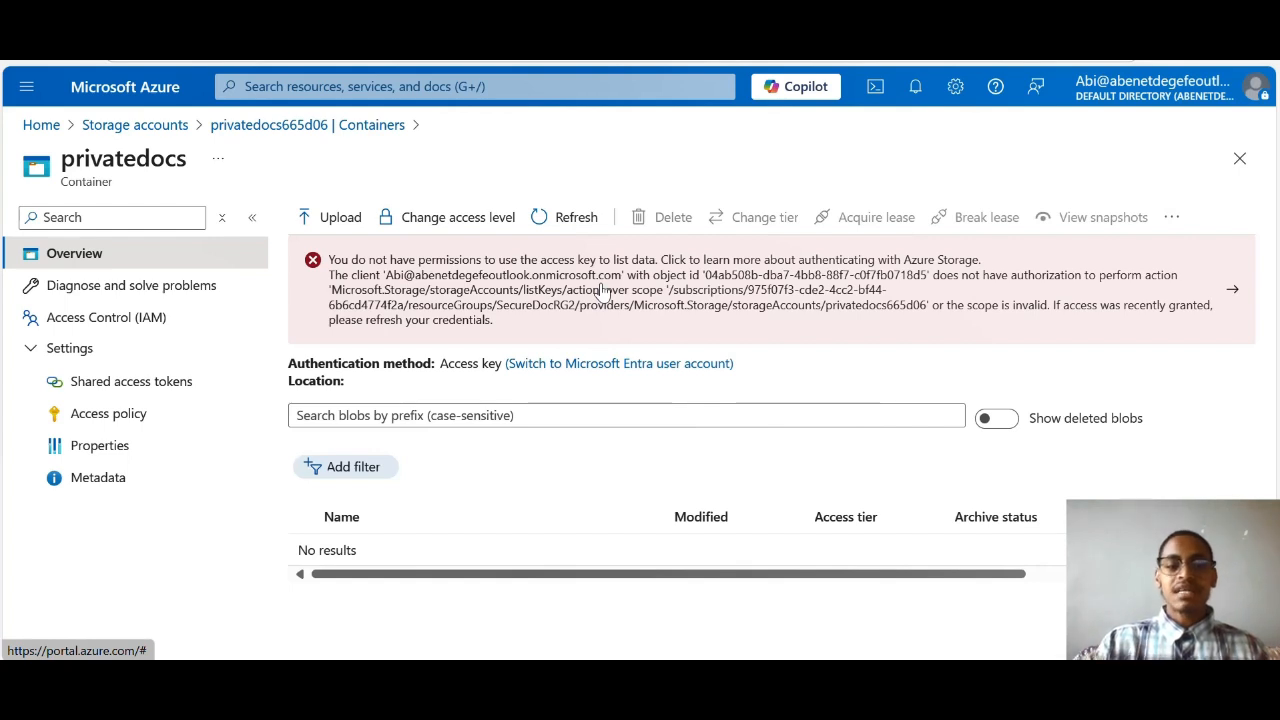
Switch to the storage owner's account and open the privatedocs container in the privatedocs665d06 storage account.
left_click(1240, 98)
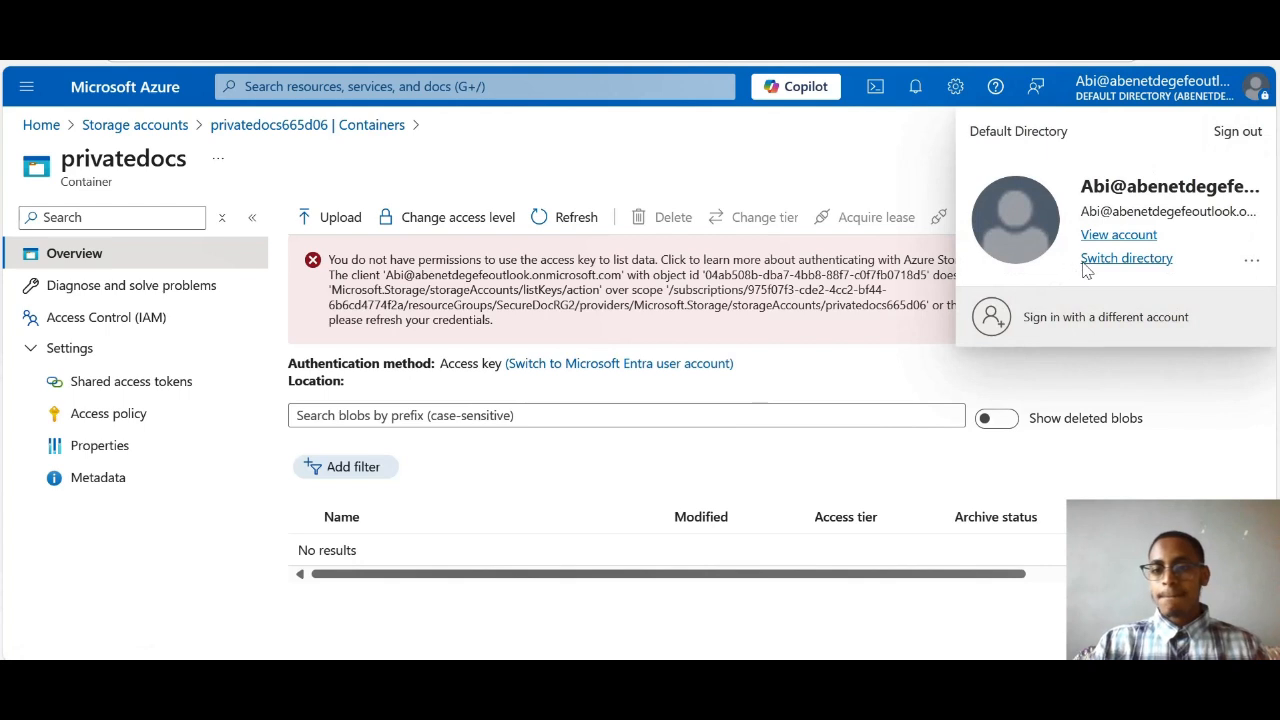
left_click(1055, 317)
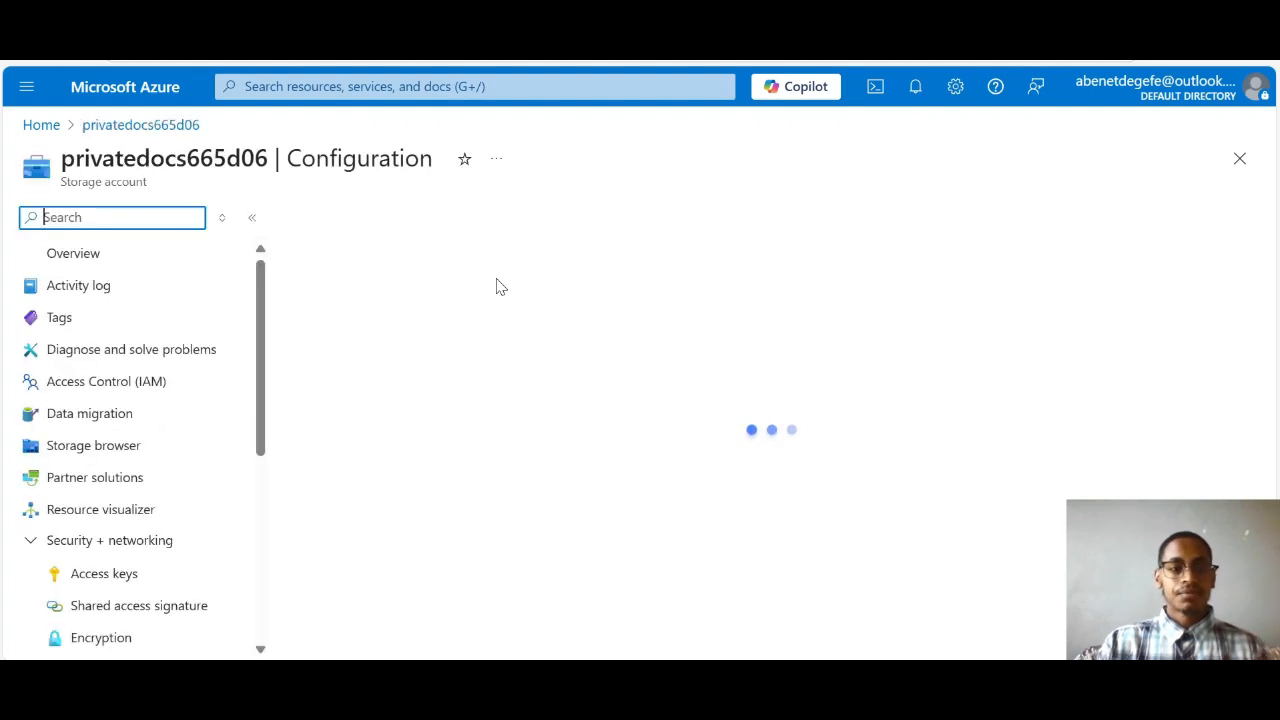
scroll(129, 446, "down", 2)
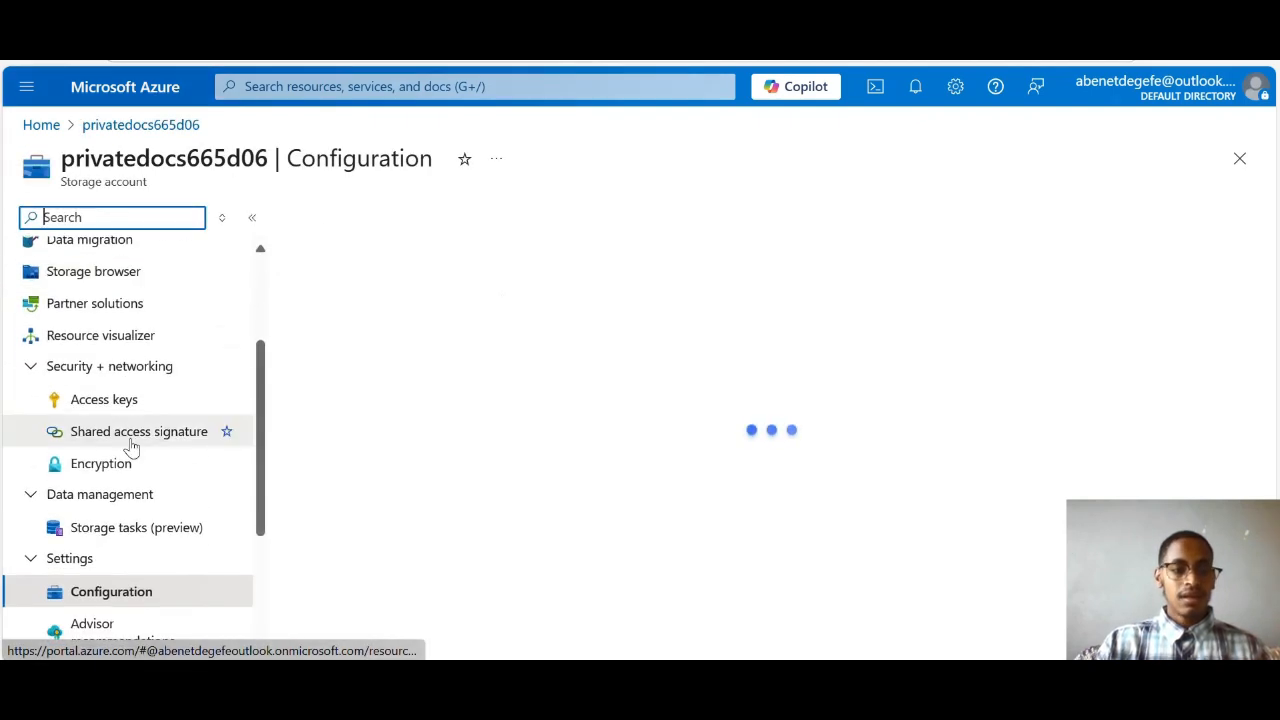
scroll(131, 447, "down", 2)
scroll(131, 447, "up", 4)
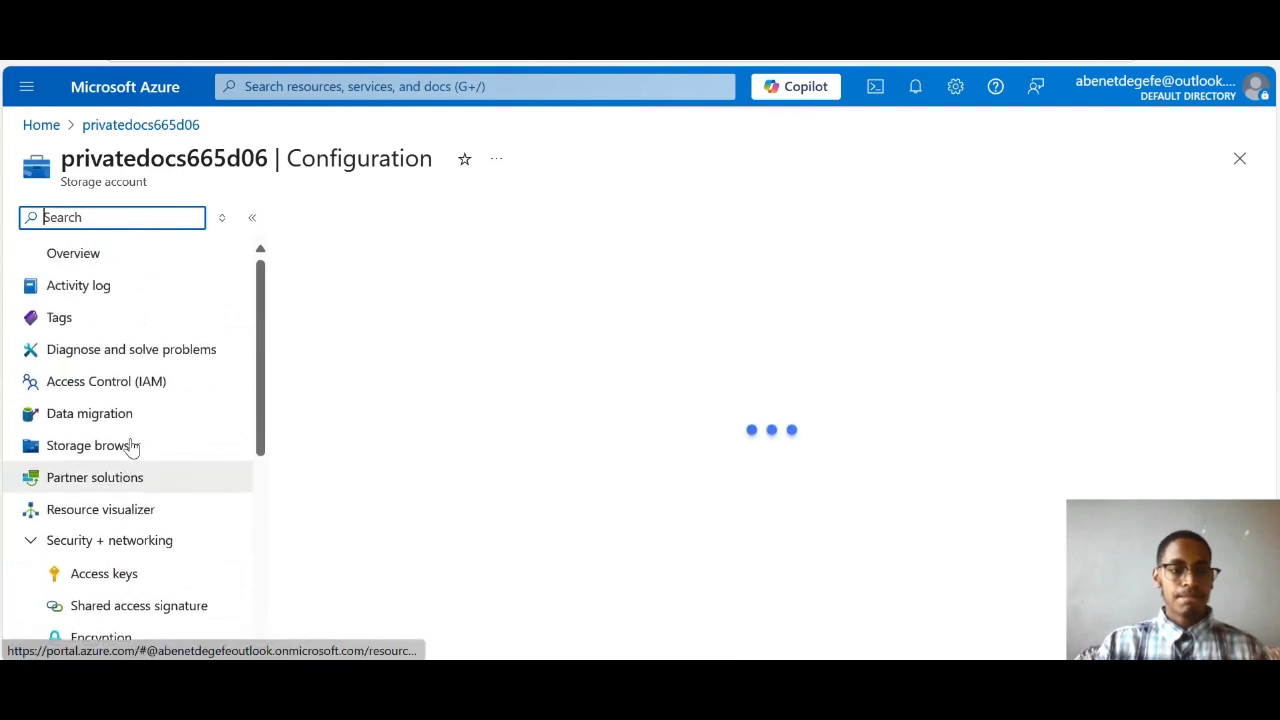
scroll(131, 447, "down", 1)
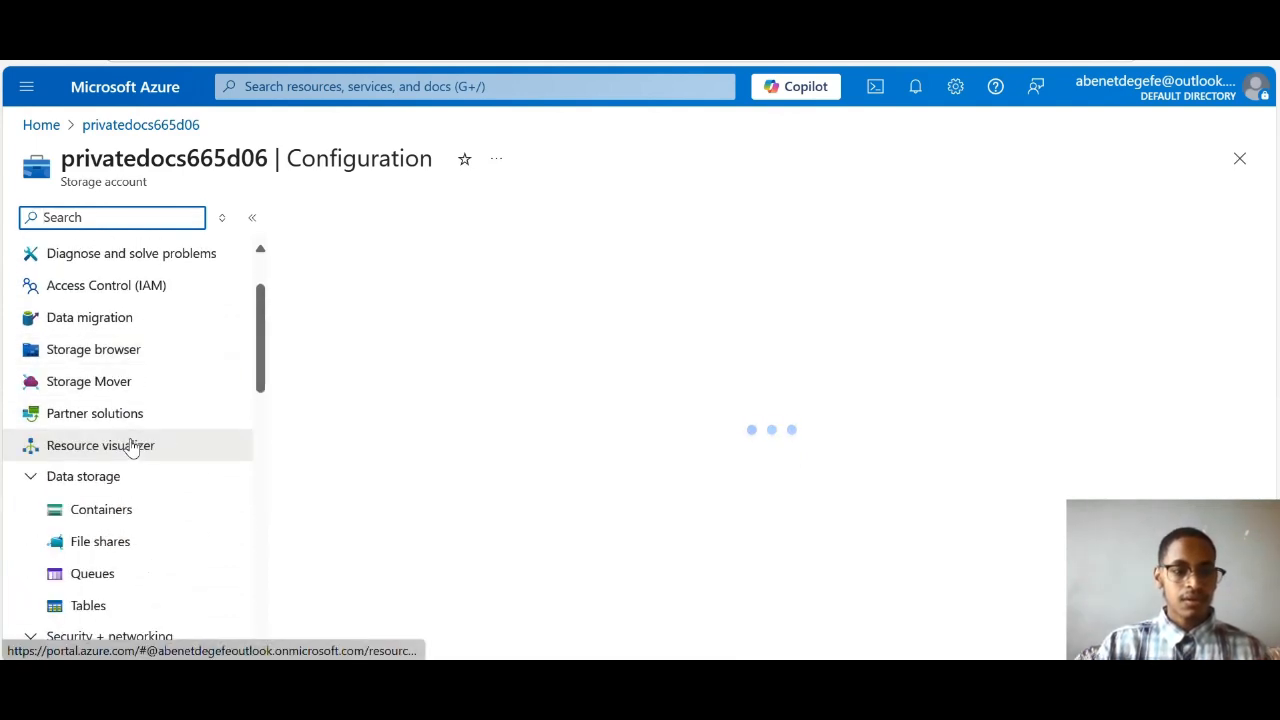
left_click(88, 514)
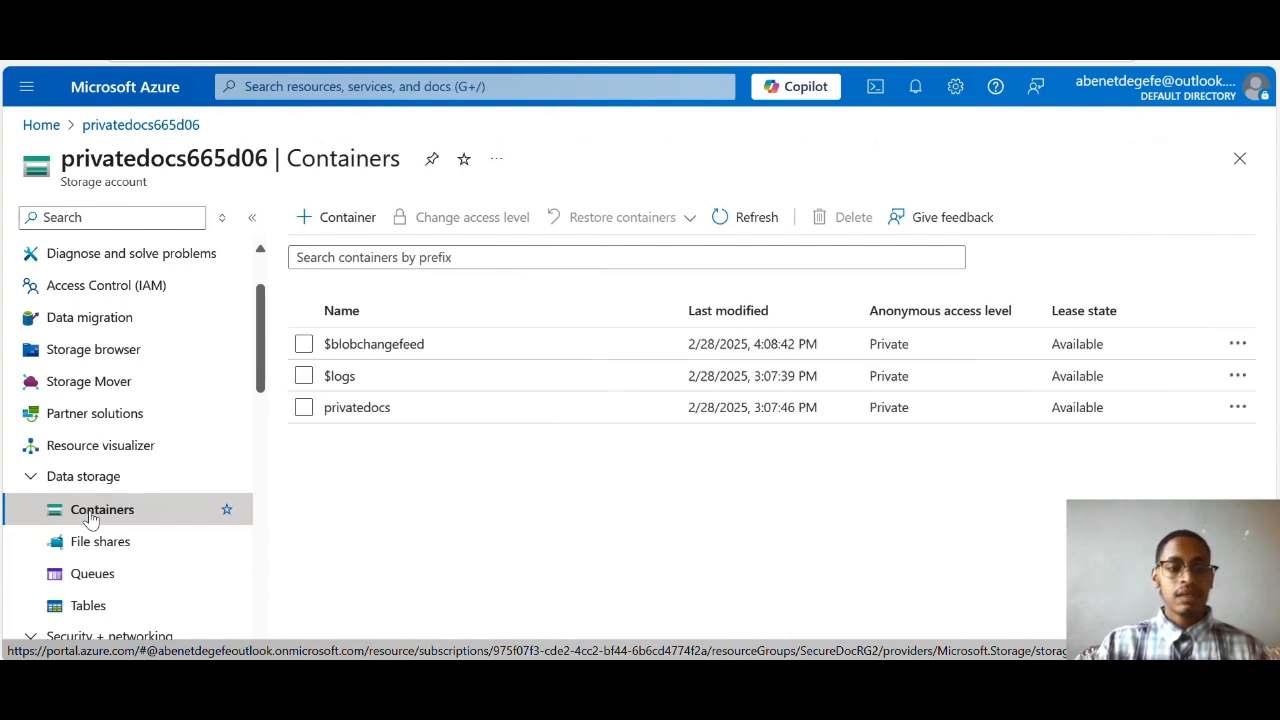
left_click(366, 410)
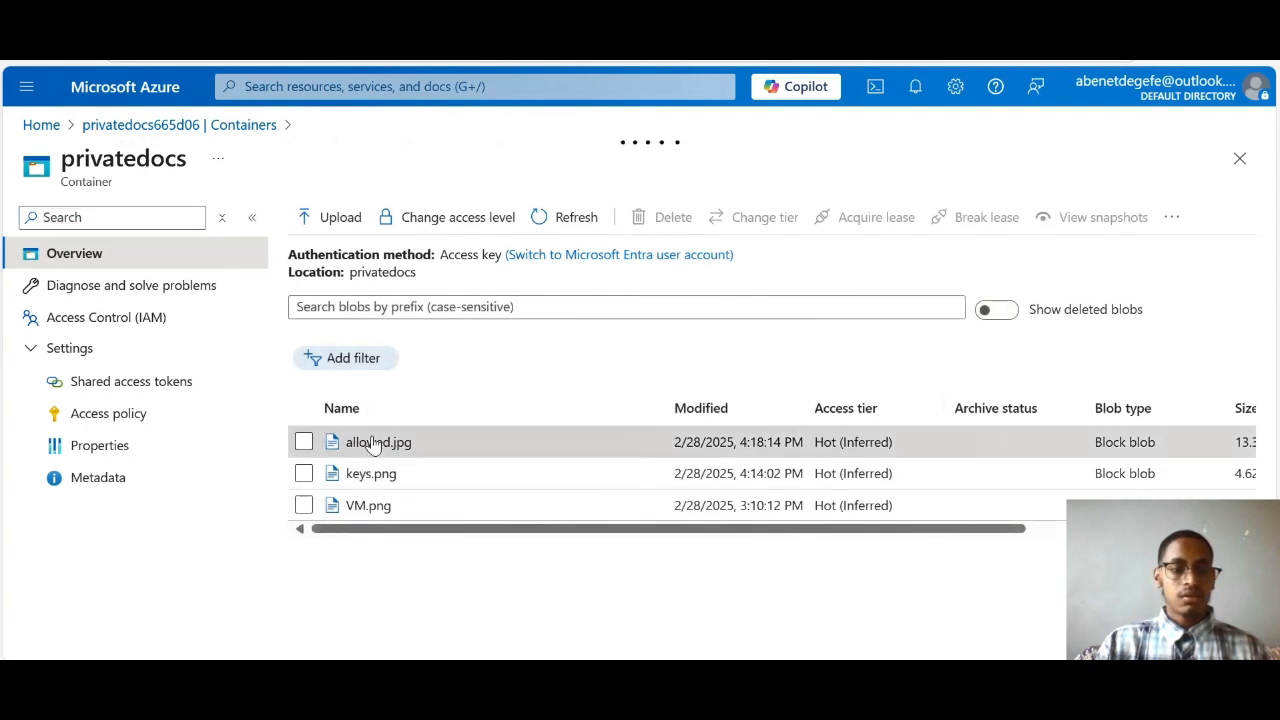
Copy the URL of the allowed.jpg blob and open it in a new browser tab to test anonymous access.
left_click(374, 442)
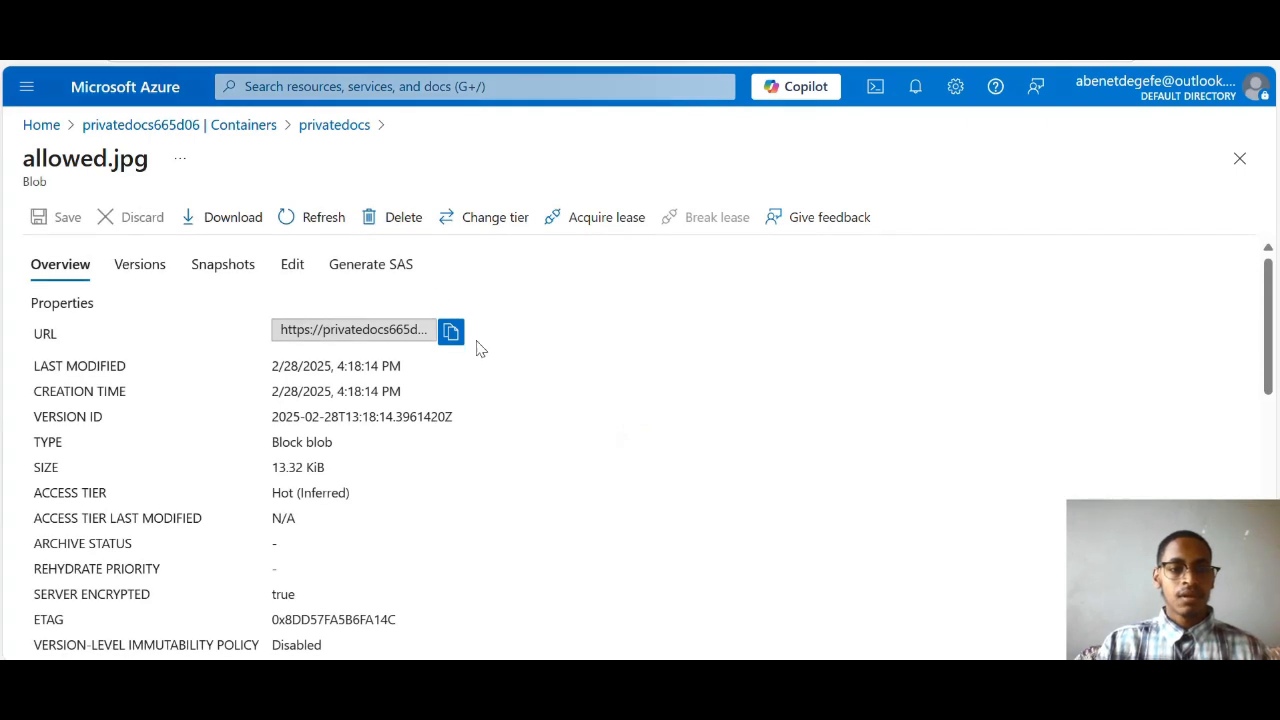
left_click(451, 336)
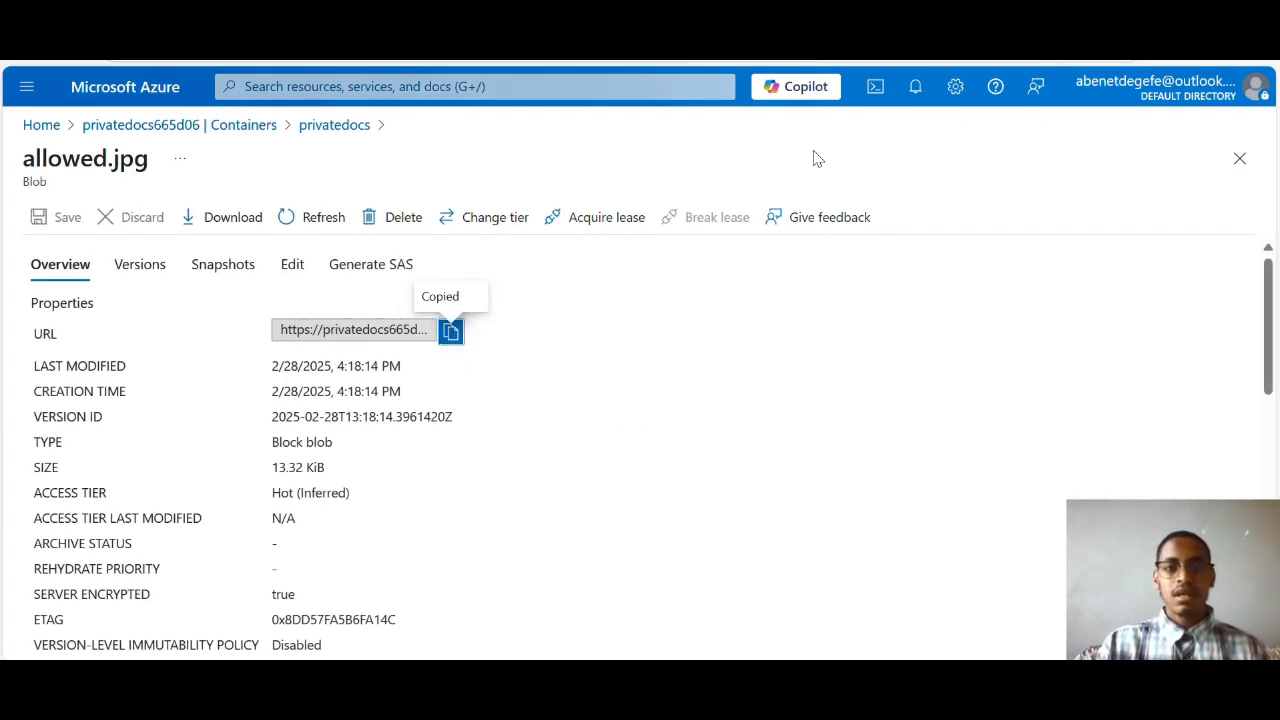
left_click(584, 18)
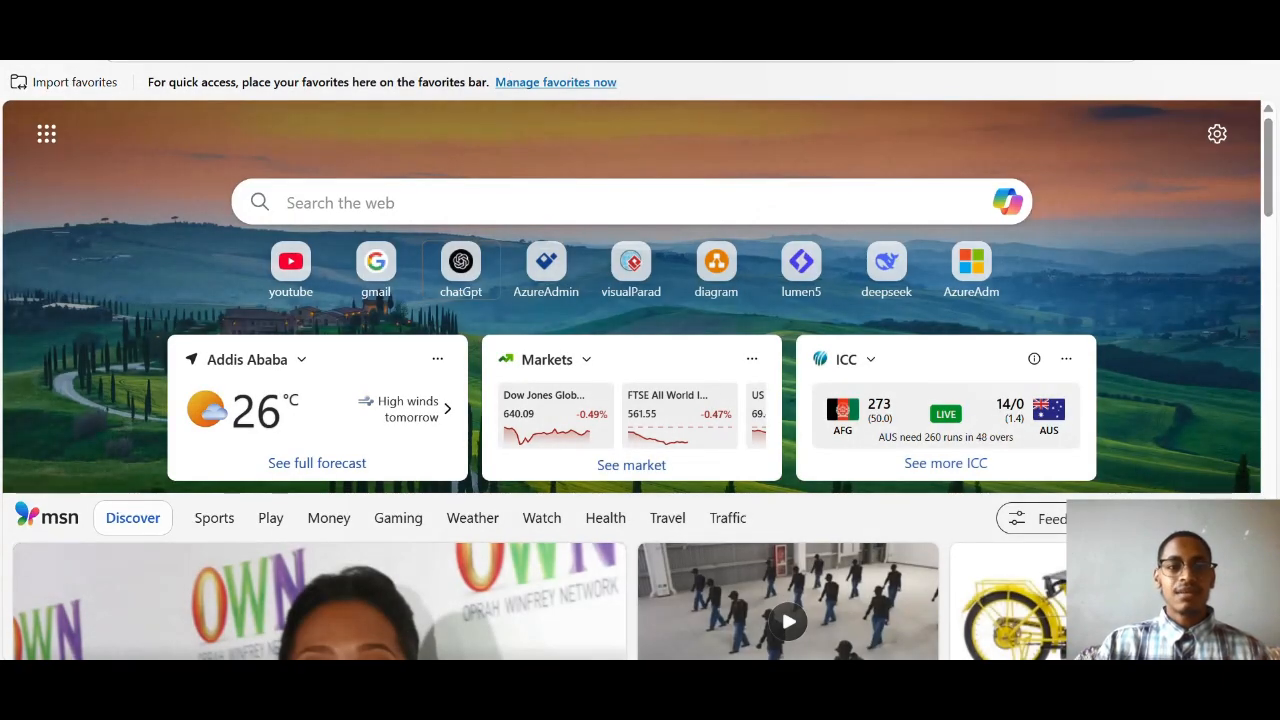
left_click(430, 45)
key("ctrl+v")
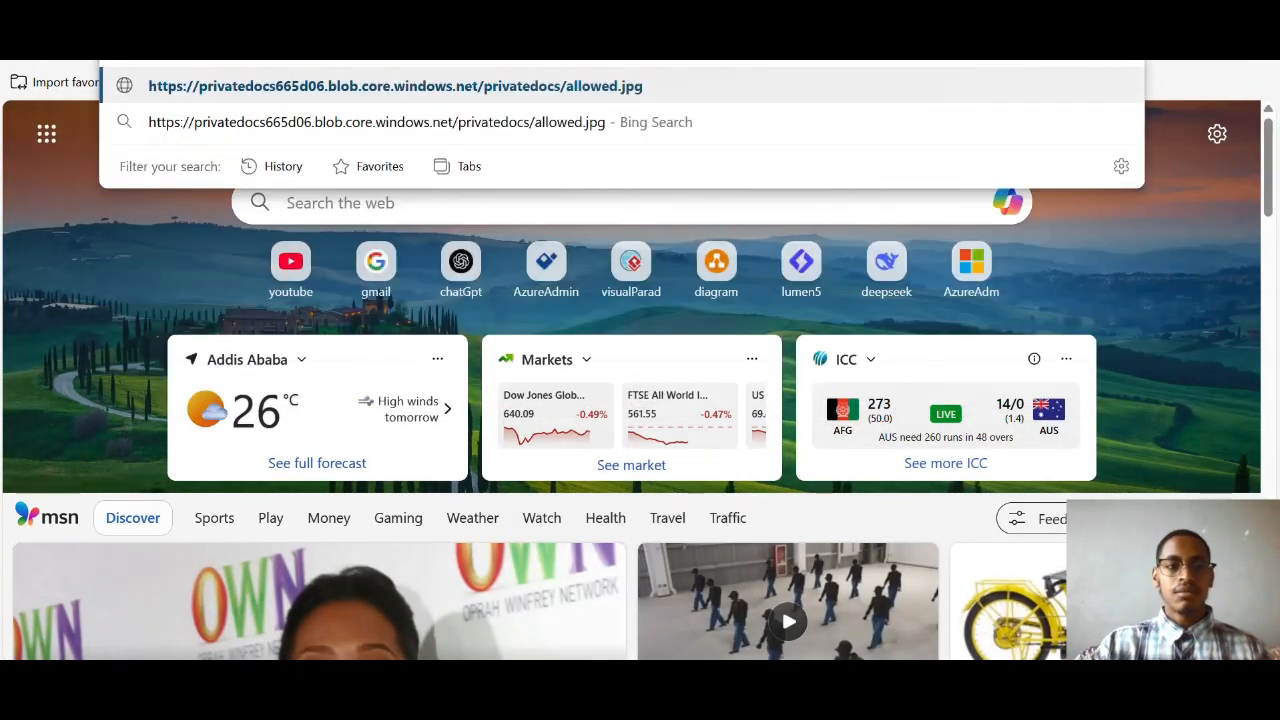
key("Return")
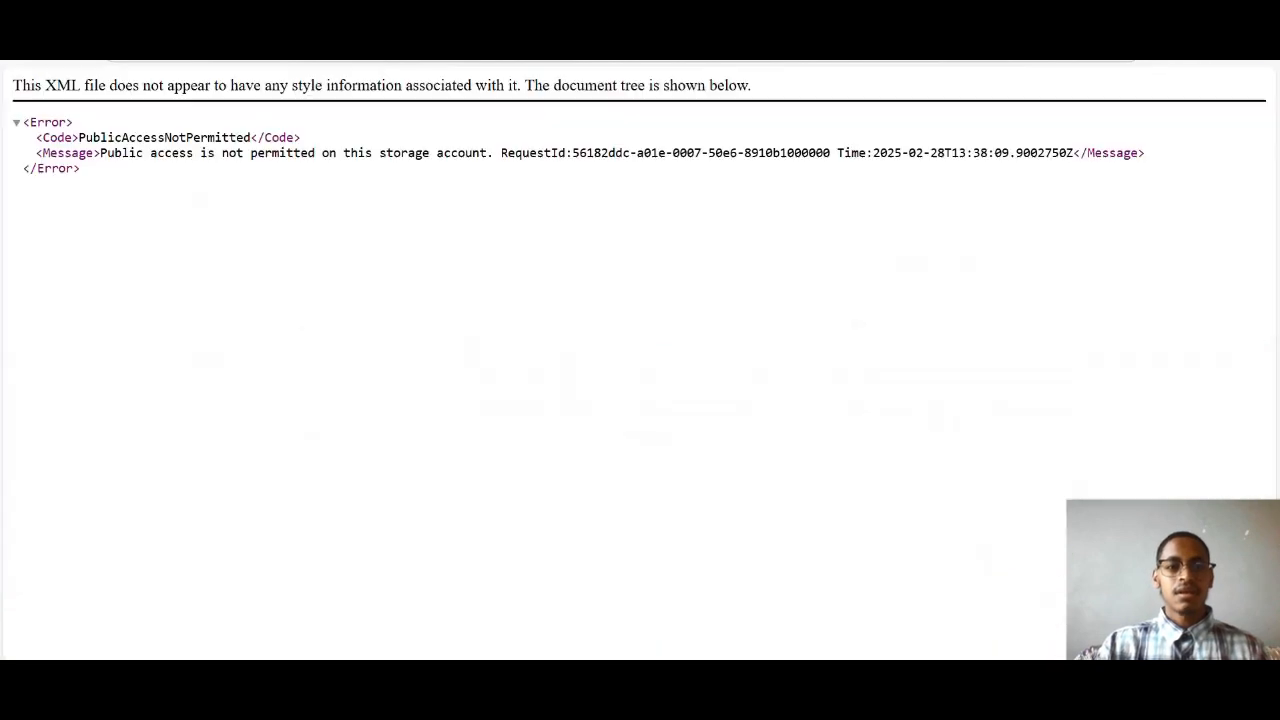
left_click_drag(77, 135, 255, 137)
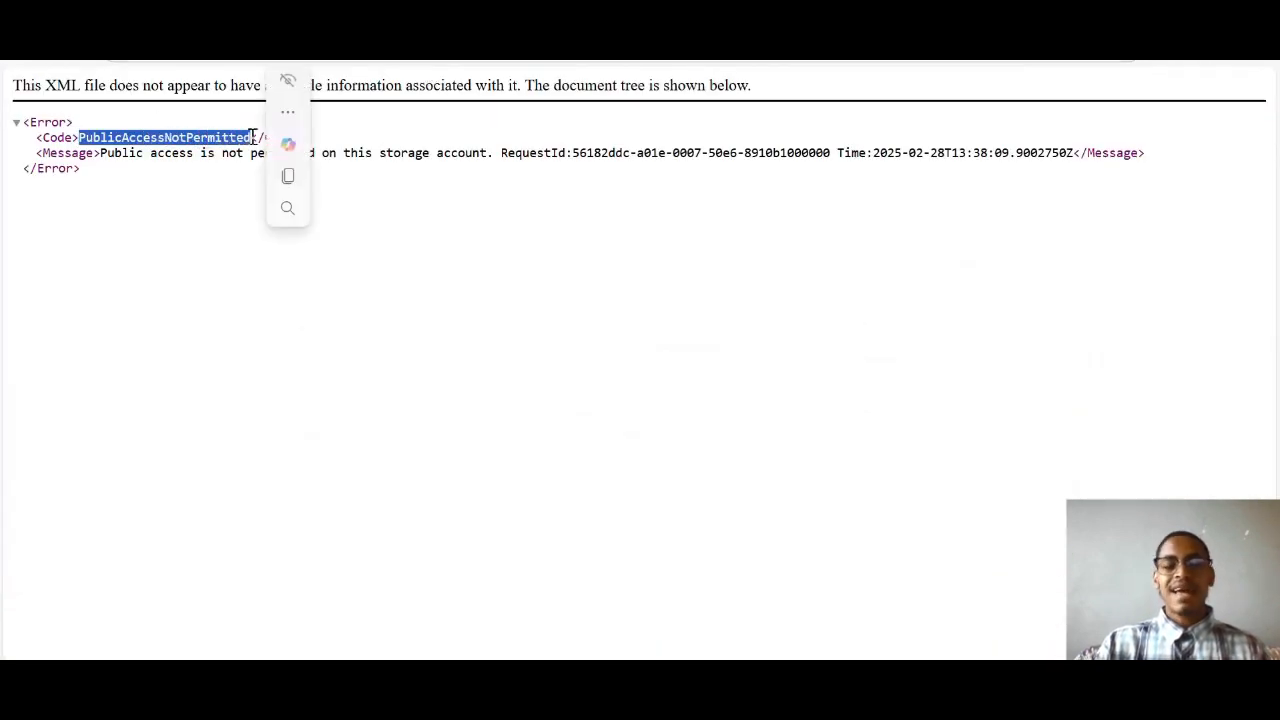
left_click(509, 211)
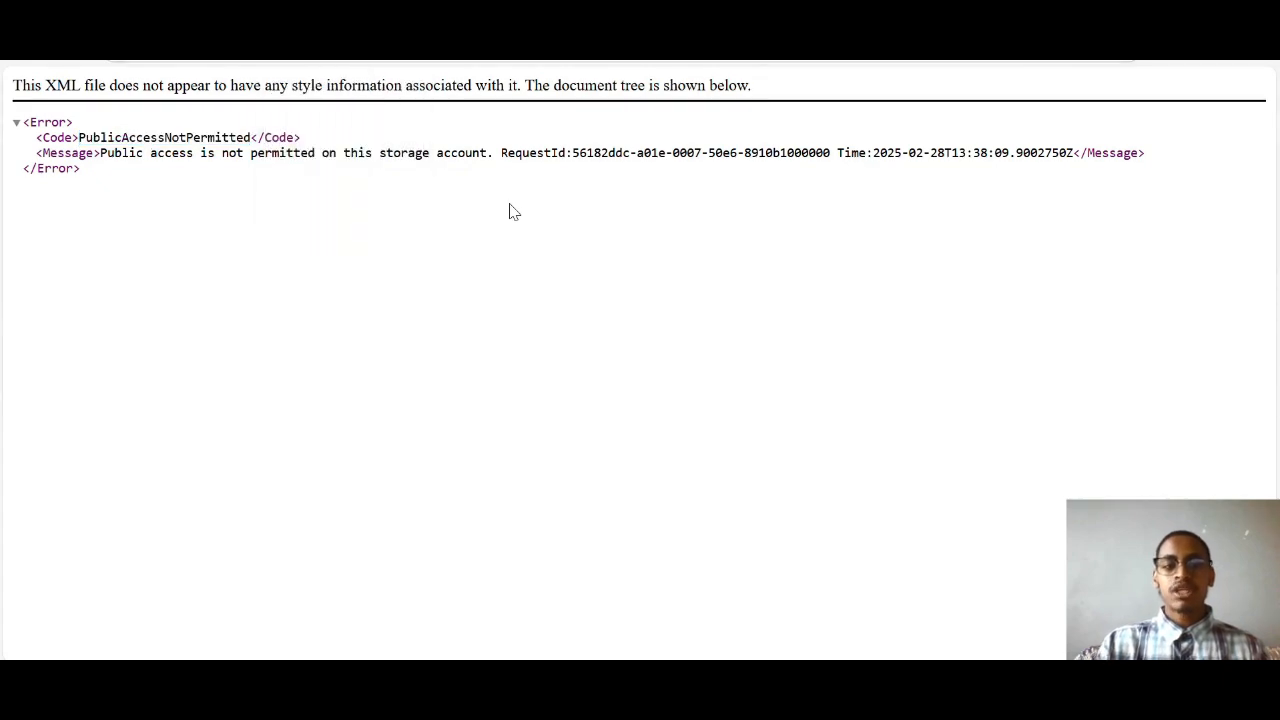
Switch to the project PDF and read the Security Measures section on the immutability policy with legal hold.
left_click(418, 18)
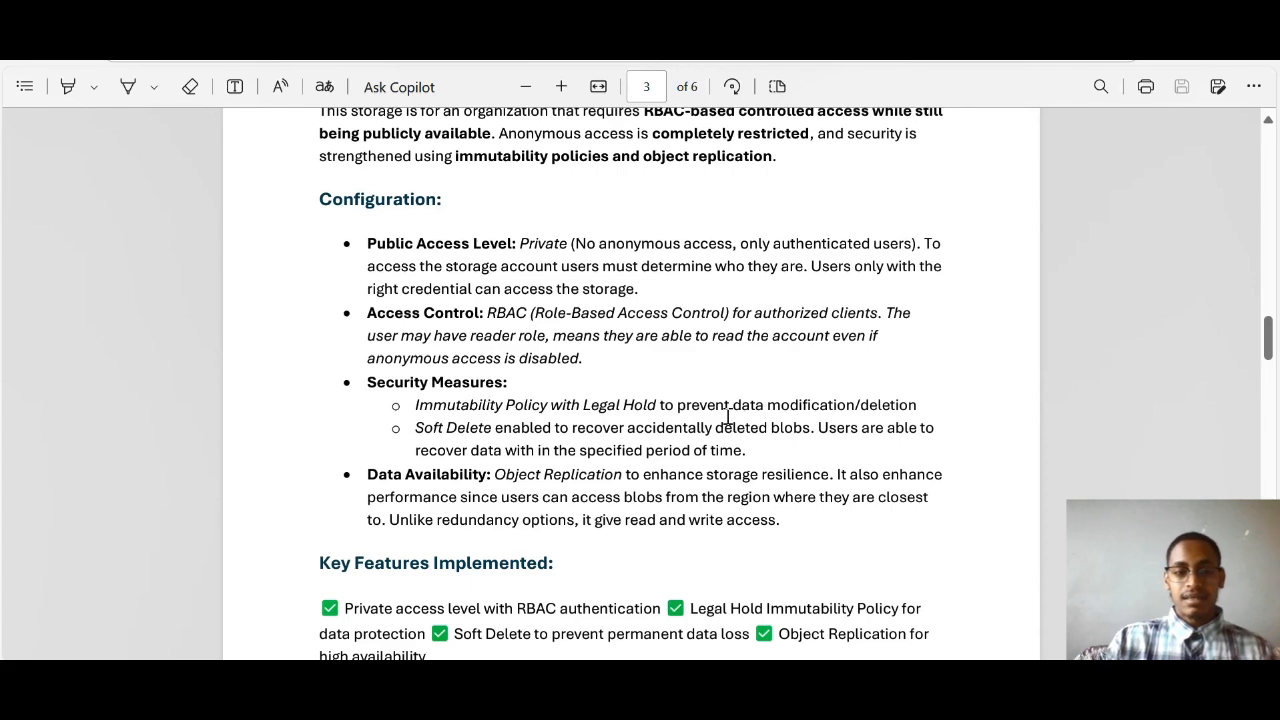
scroll(728, 418, "down", 1)
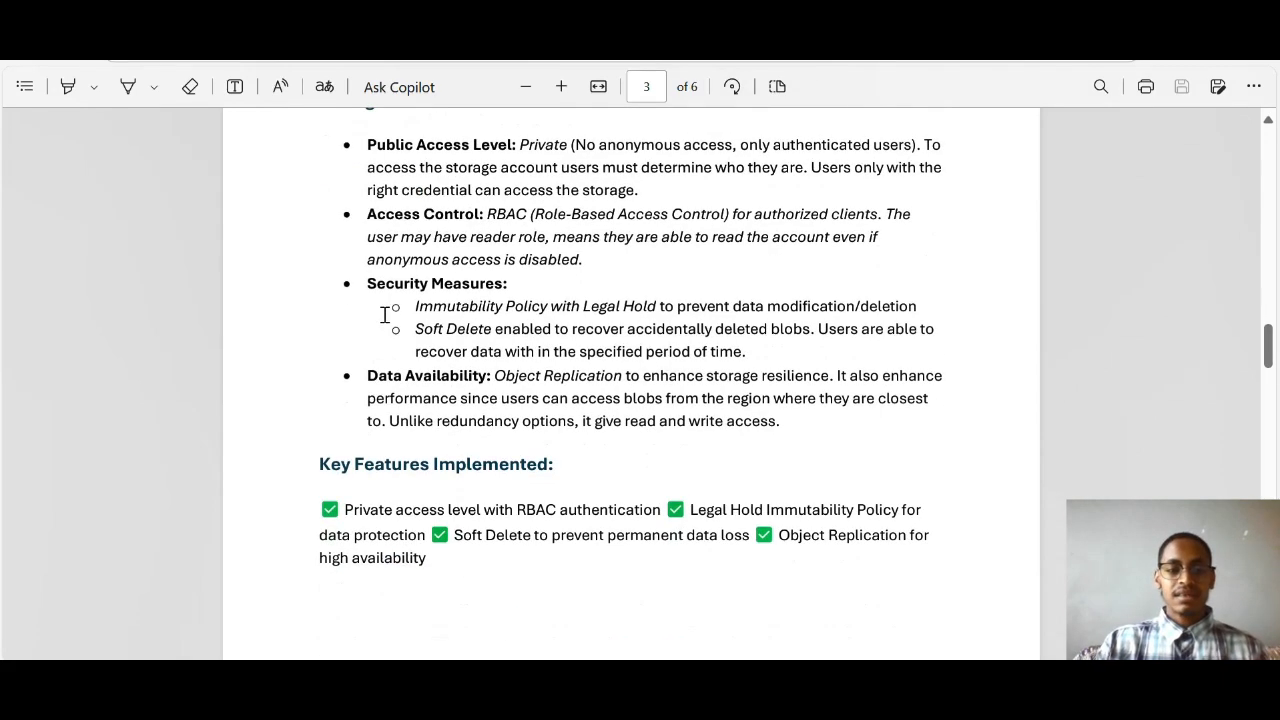
left_click_drag(372, 289, 515, 289)
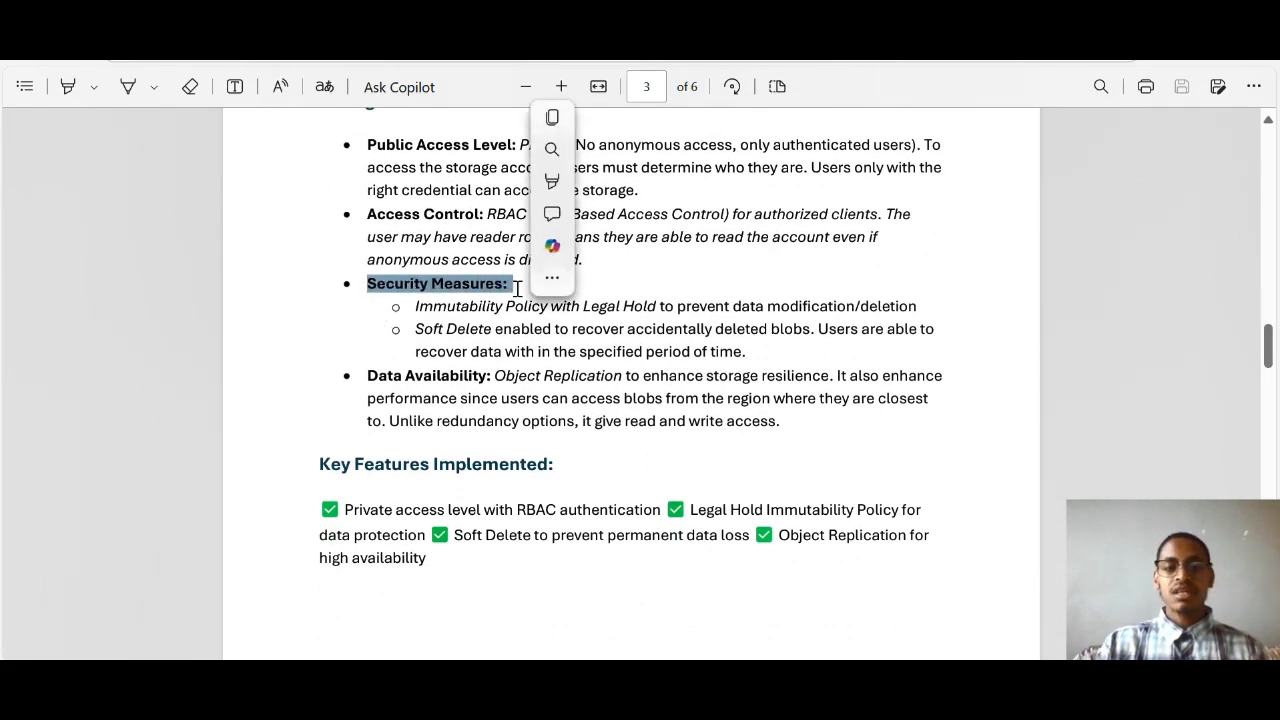
left_click(668, 298)
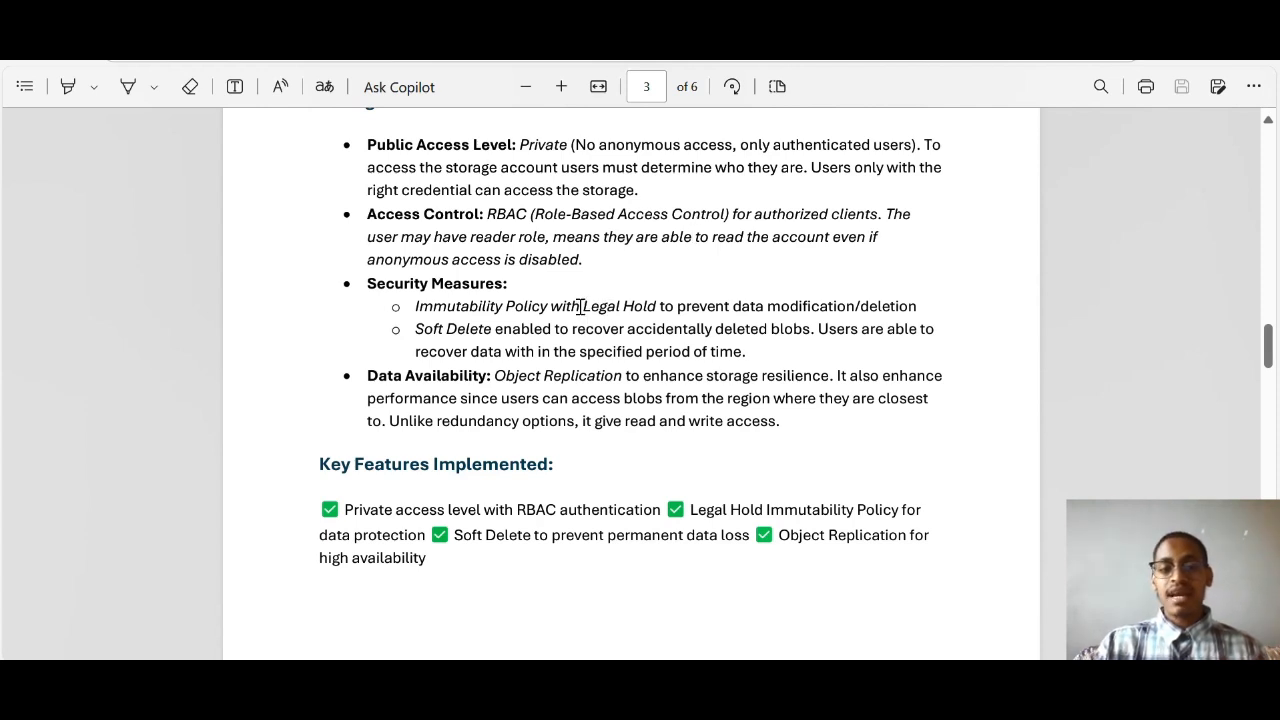
left_click_drag(572, 306, 656, 302)
left_click(843, 257)
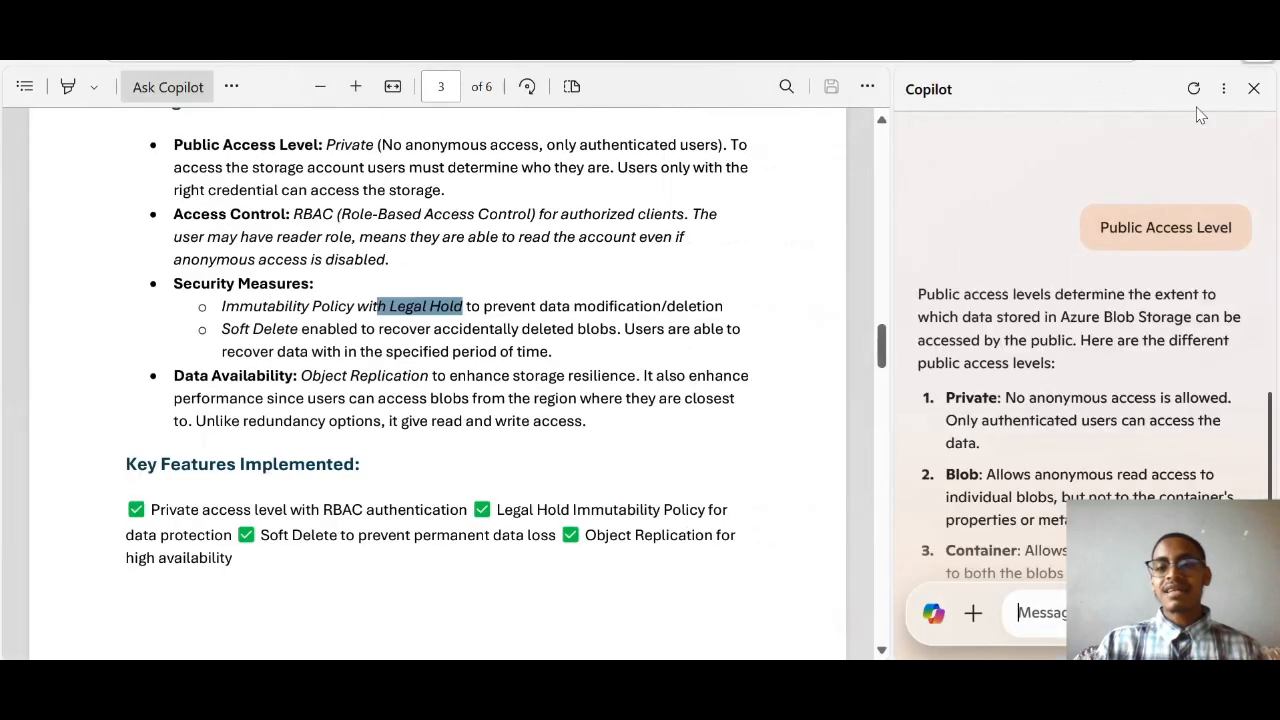
left_click(1253, 88)
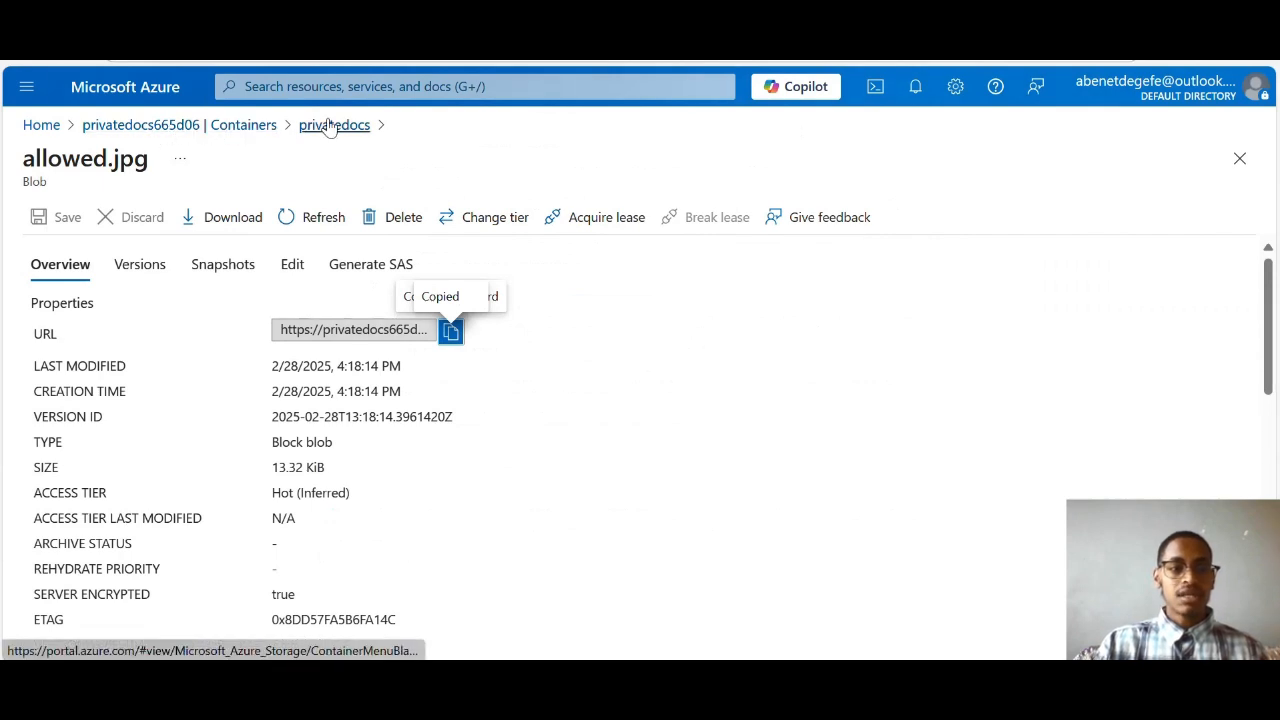
Return to the Azure portal and try to delete the allowed.jpg blob from the privatedocs container.
left_click(330, 127)
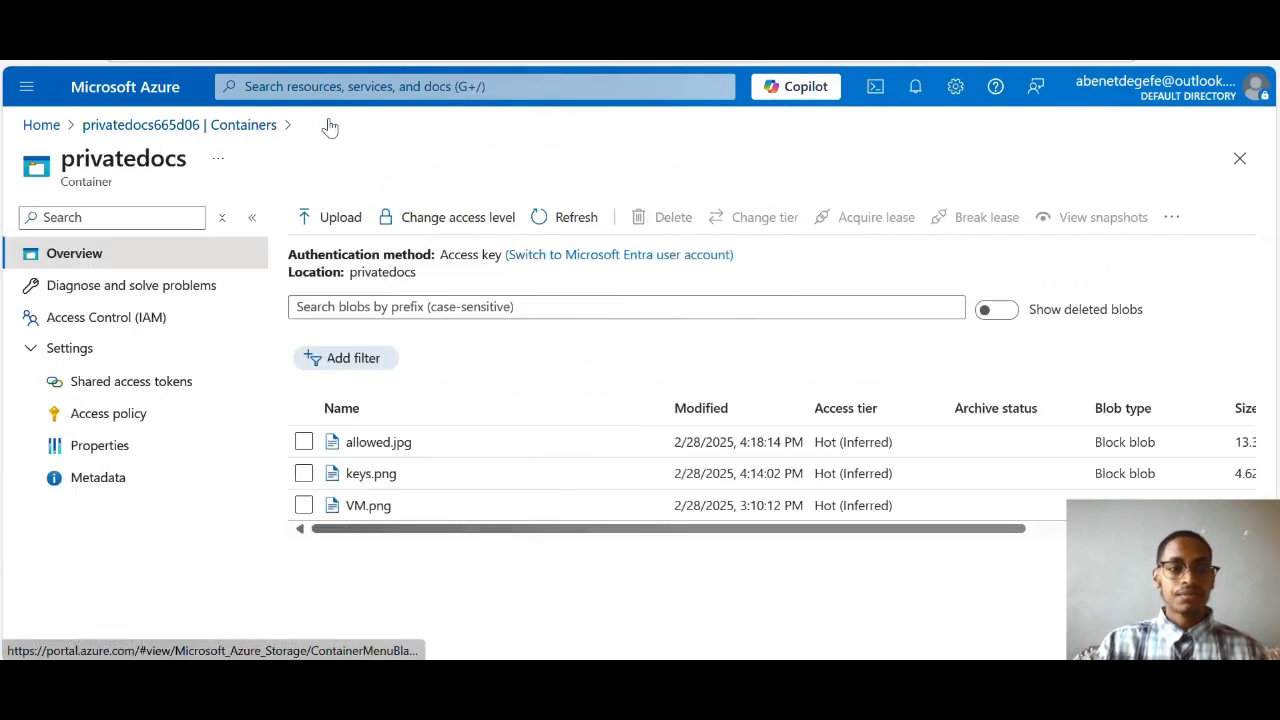
left_click(304, 442)
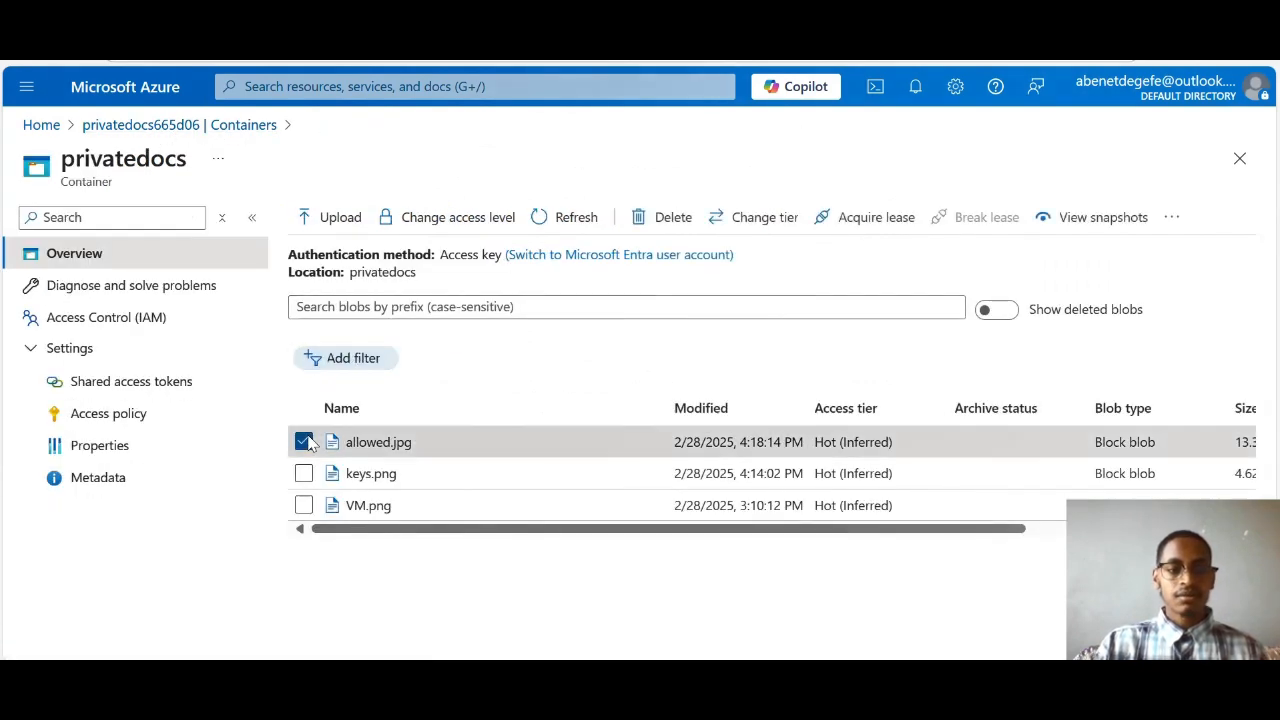
left_click(663, 220)
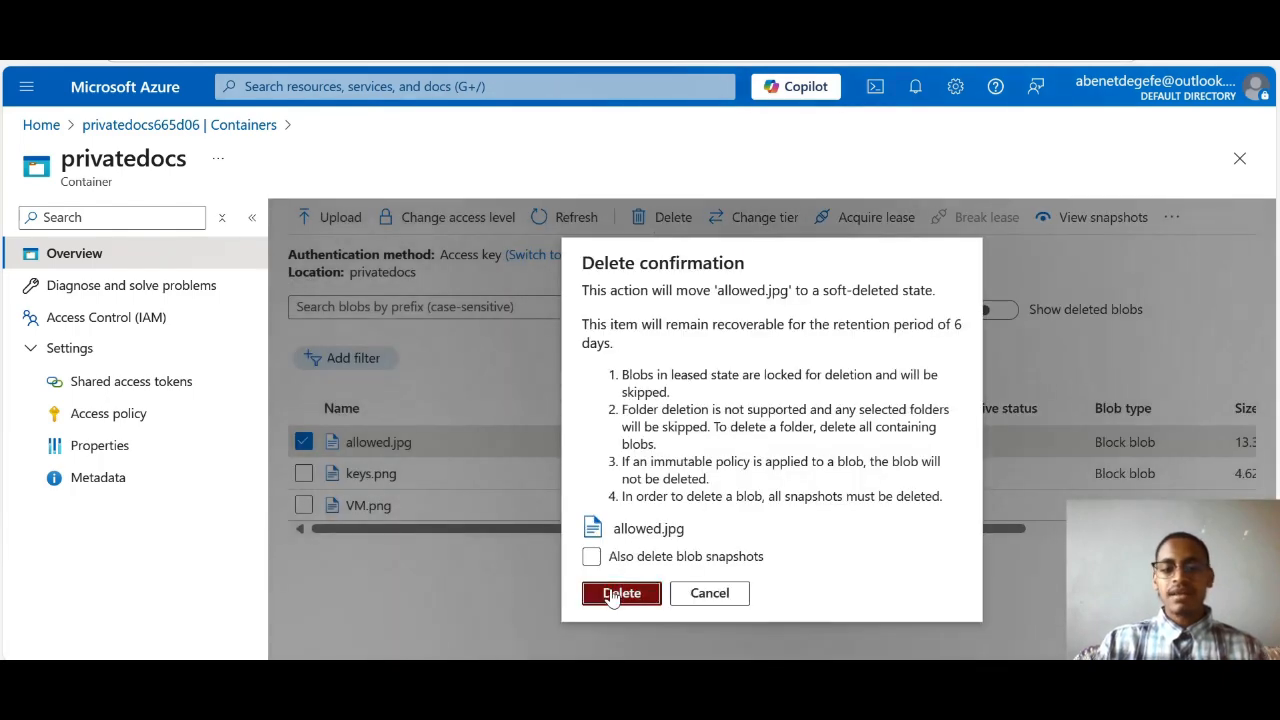
left_click(616, 594)
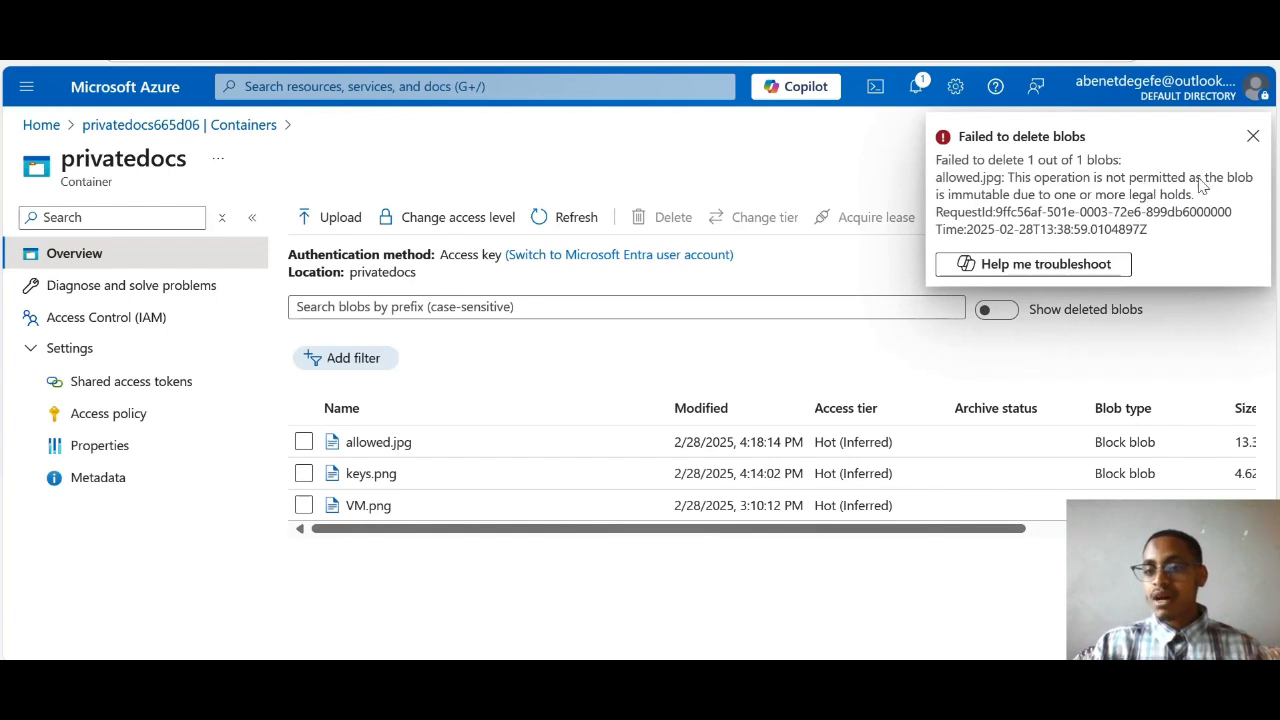
Open the privatedocs container's access policy and examine the policy types offered for a new immutable storage policy.
left_click(134, 419)
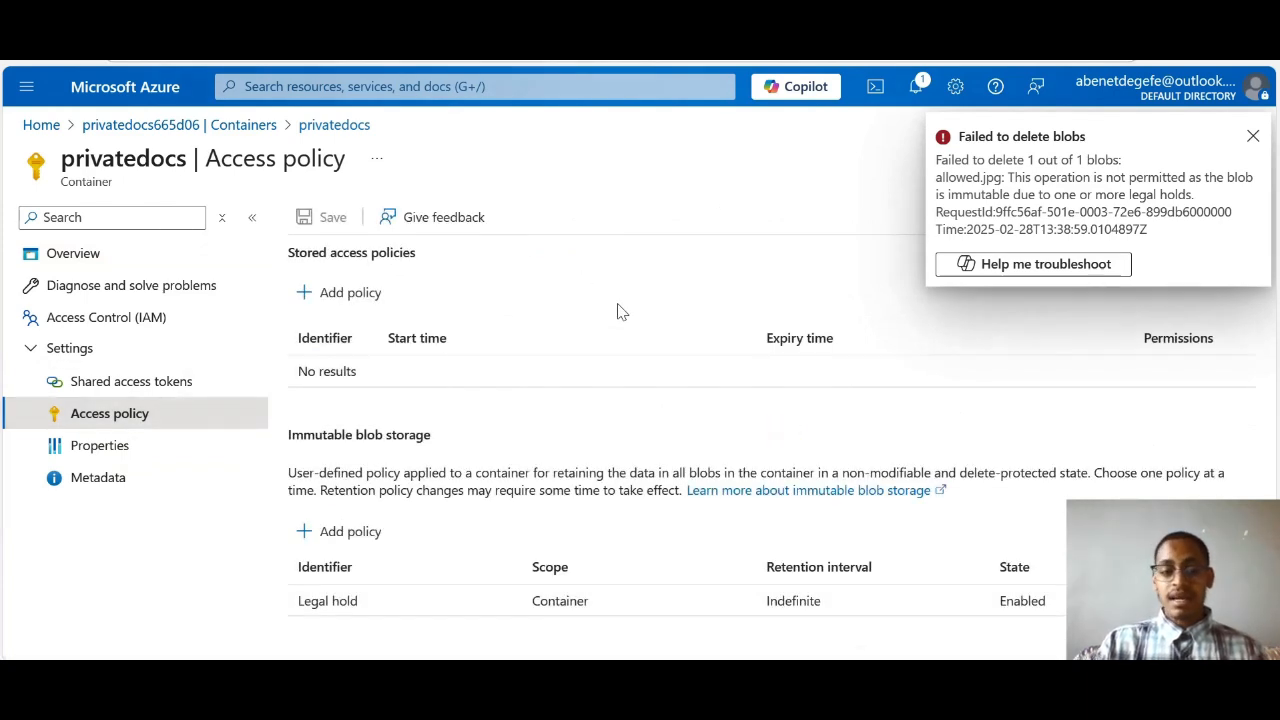
left_click(362, 538)
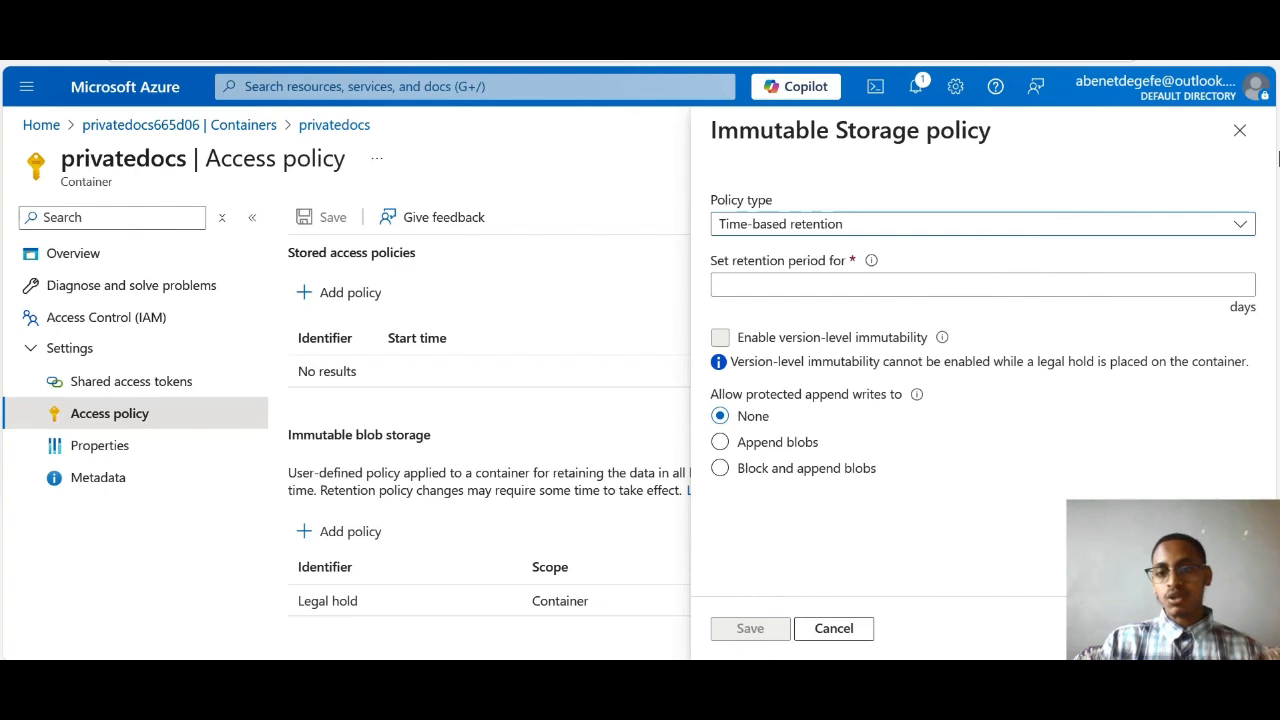
left_click(1238, 230)
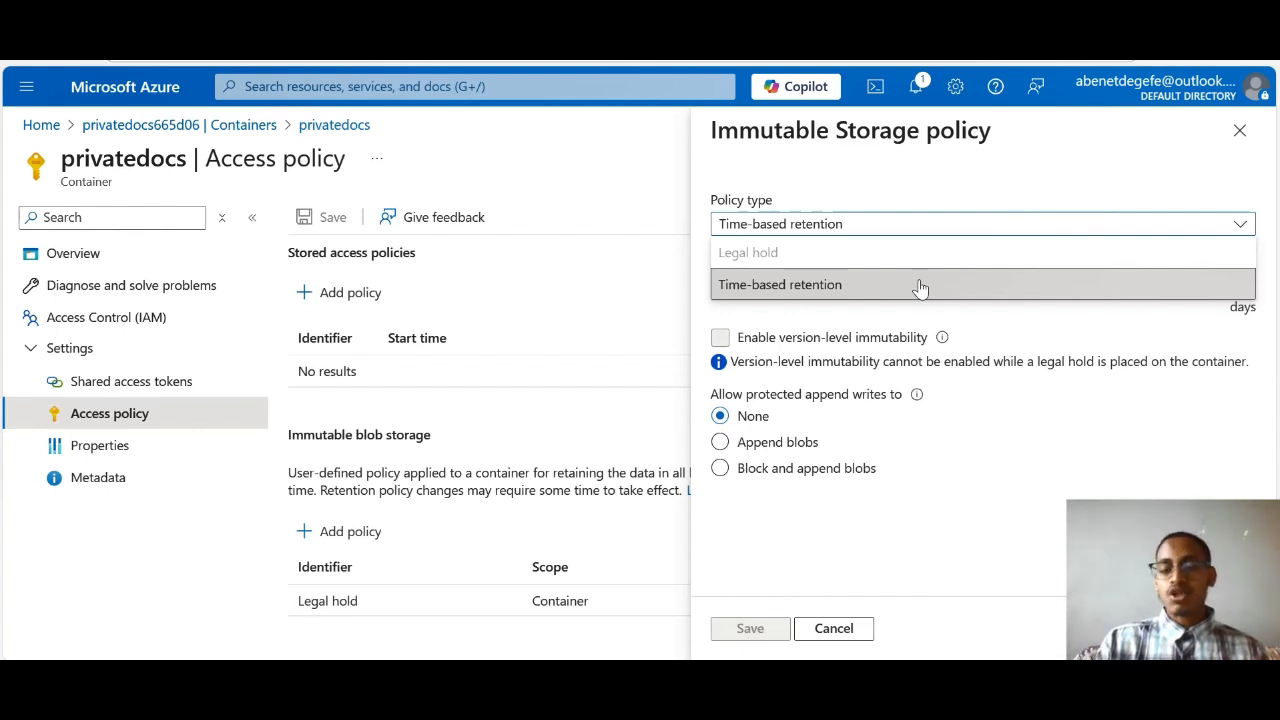
left_click(1239, 130)
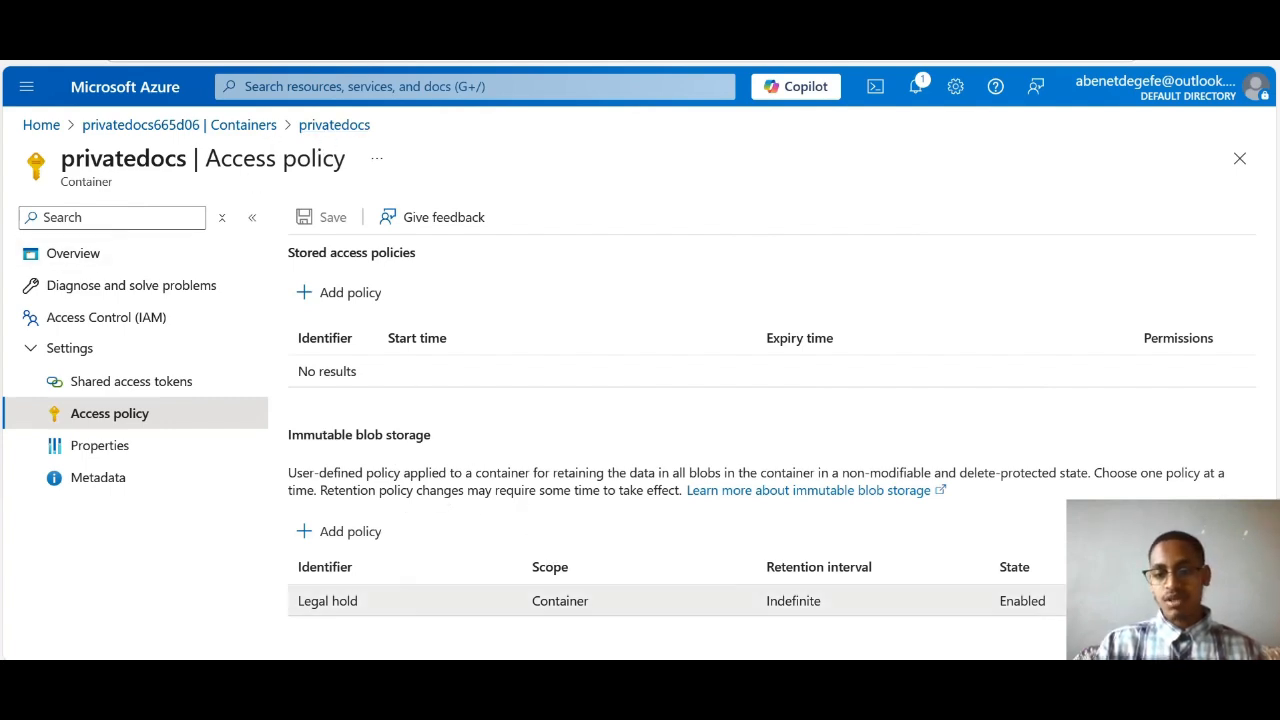
Remove the confidential and donotdelete tags from the container's legal hold policy and save the change.
left_click(1239, 600)
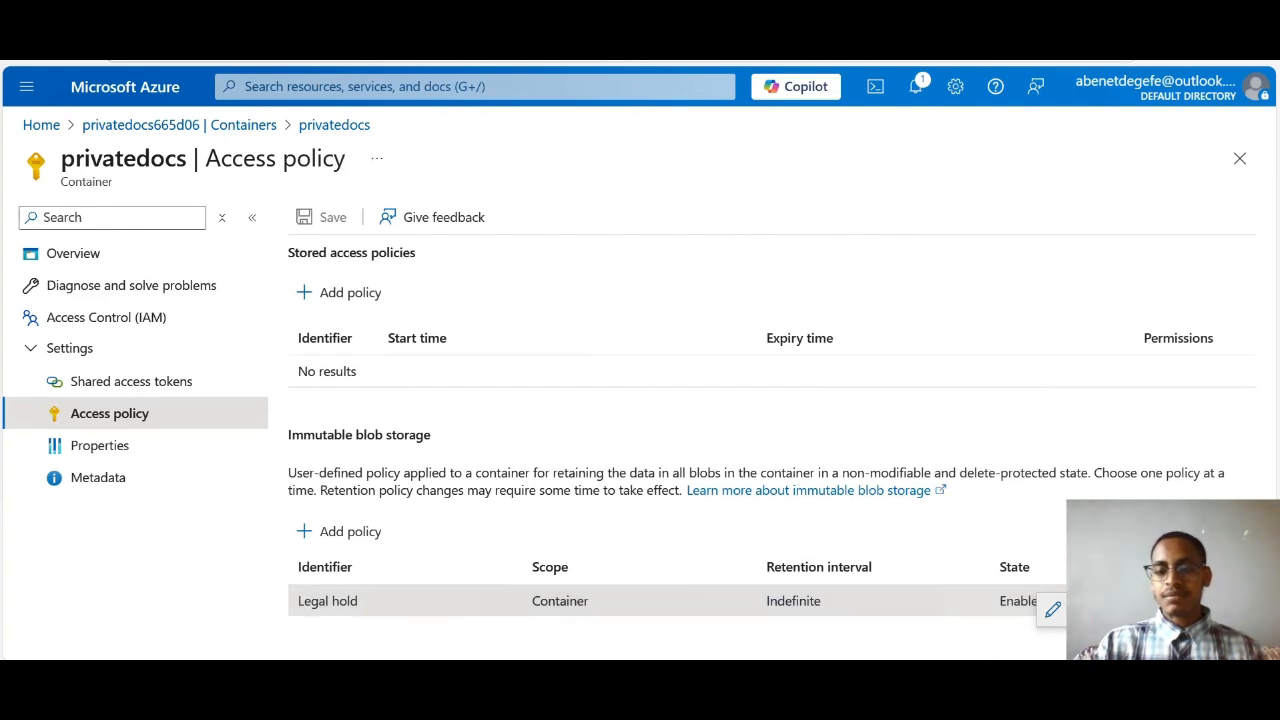
left_click(1053, 609)
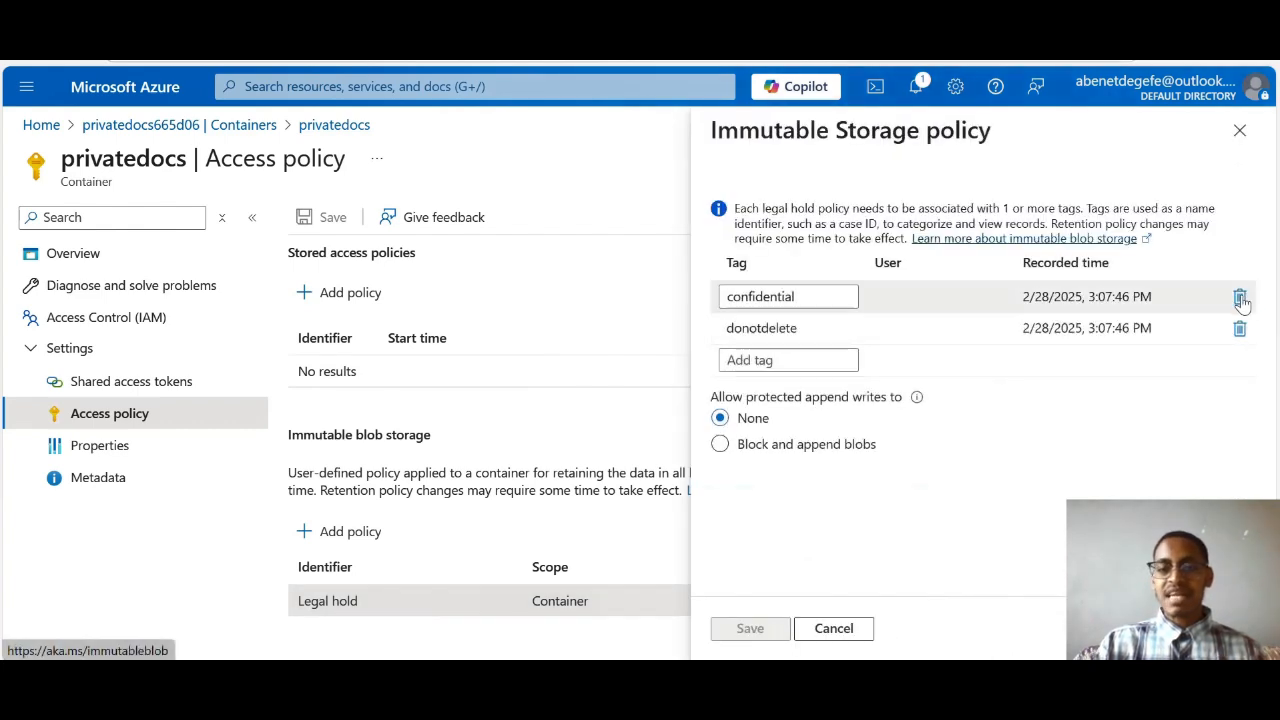
left_click(1240, 298)
left_click(1240, 298)
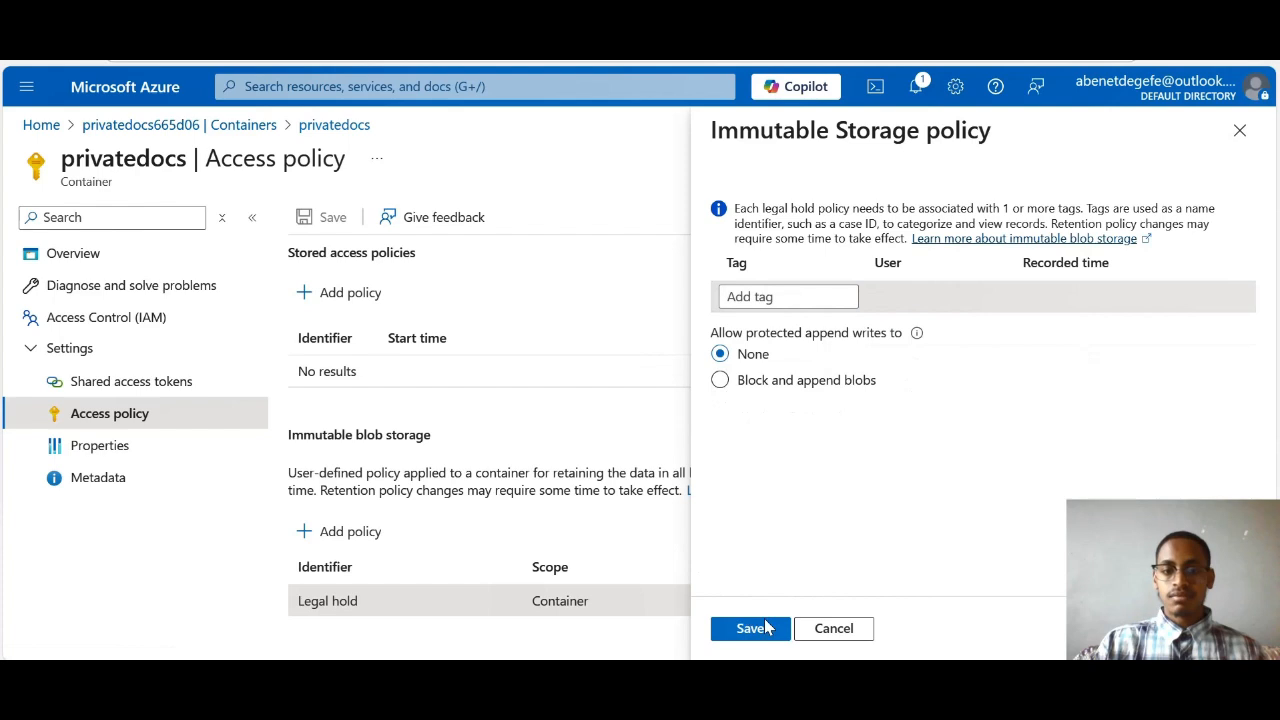
left_click(750, 630)
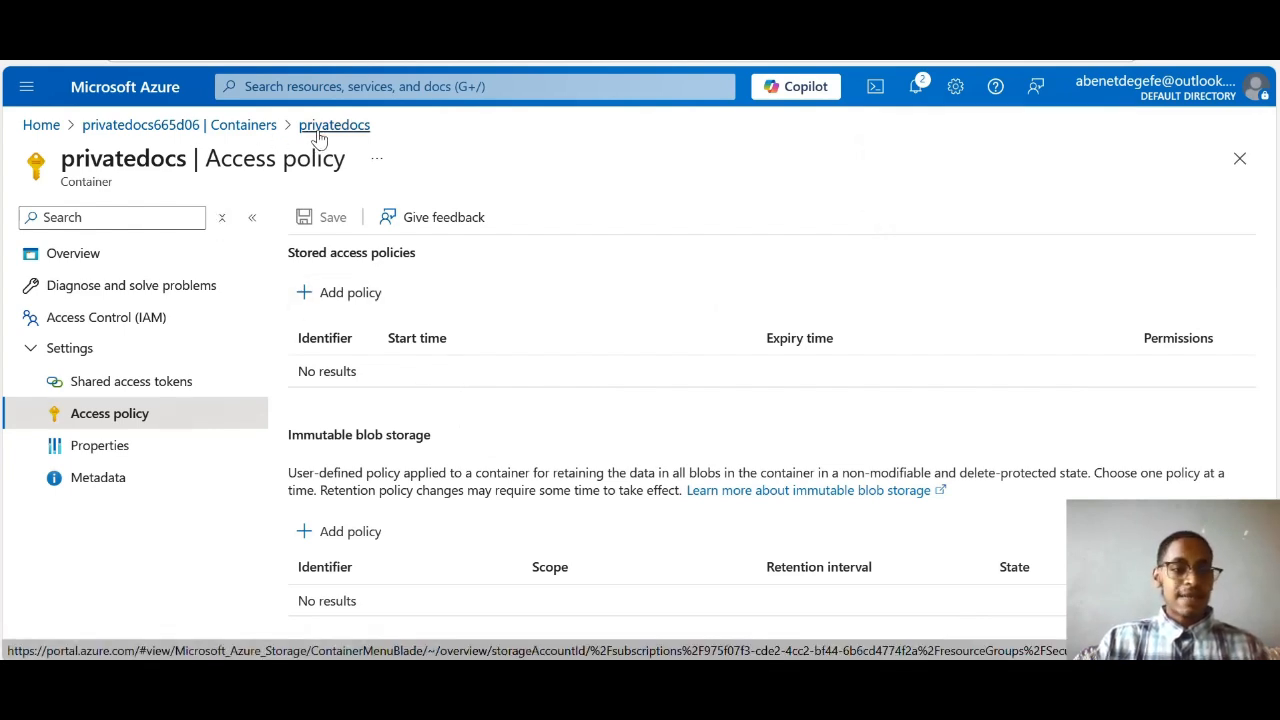
Delete the allowed.jpg blob from the privatedocs container's overview.
left_click(111, 266)
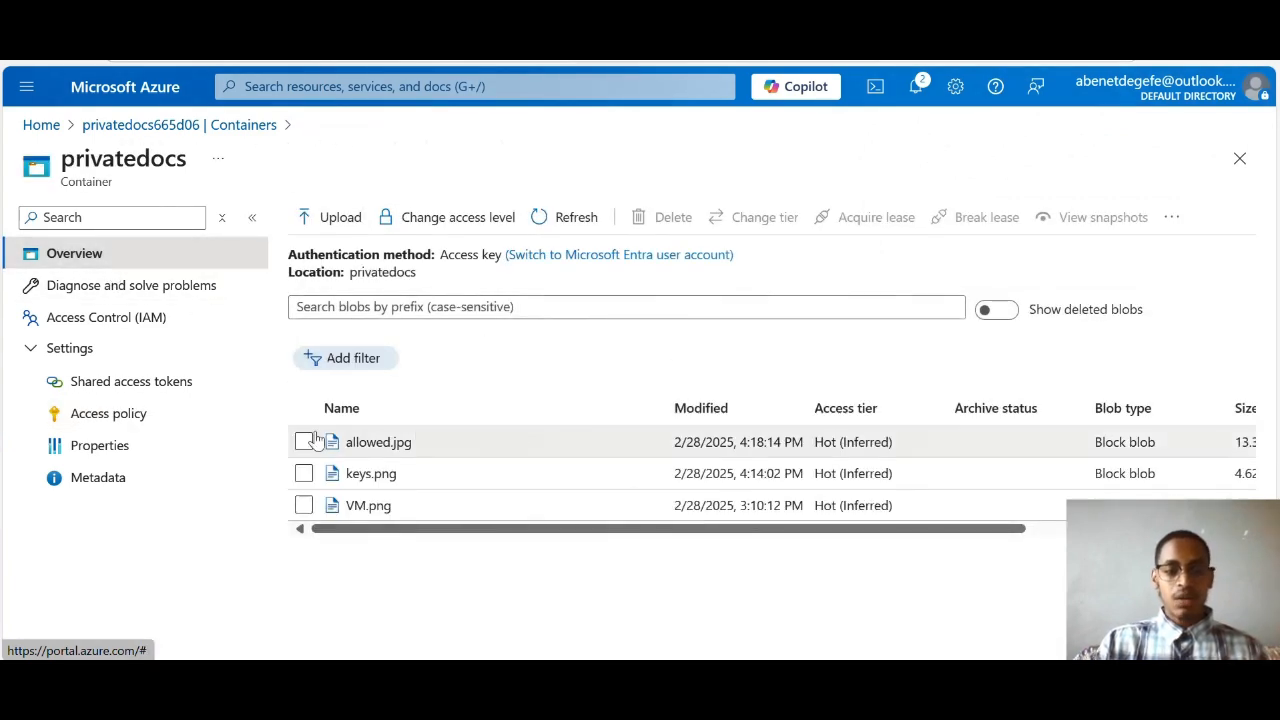
left_click(304, 441)
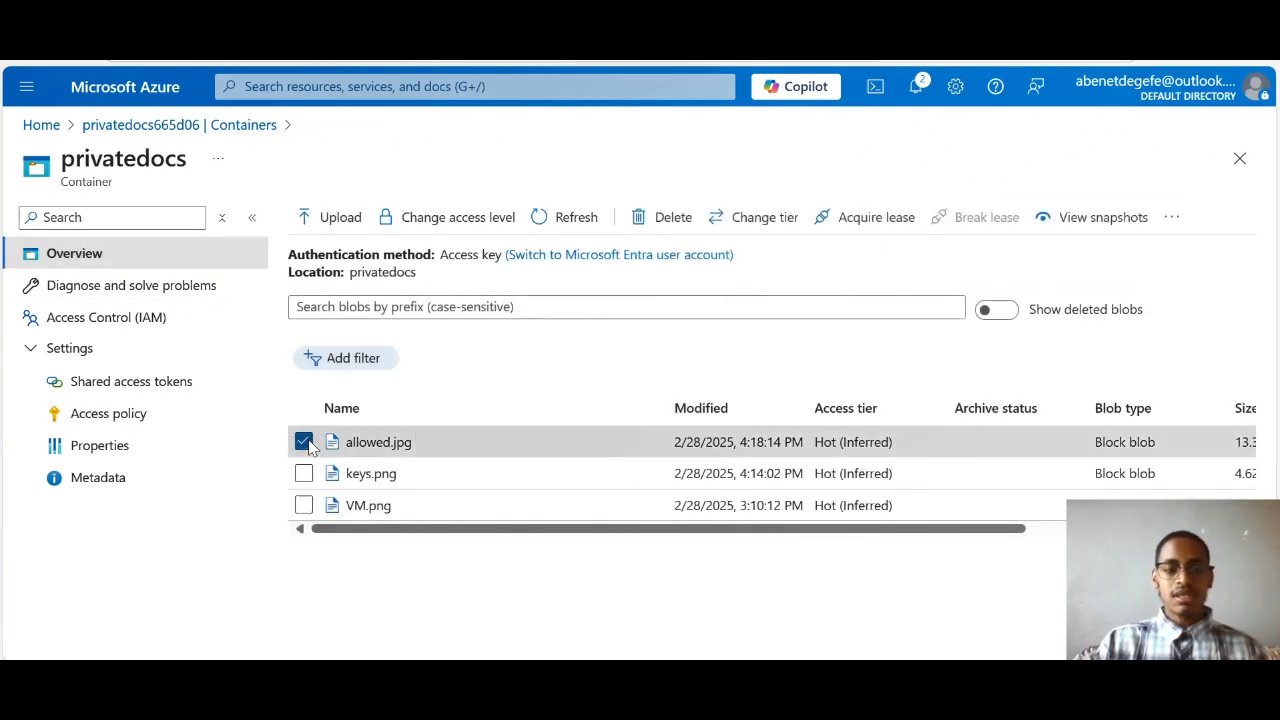
left_click(655, 236)
left_click(613, 598)
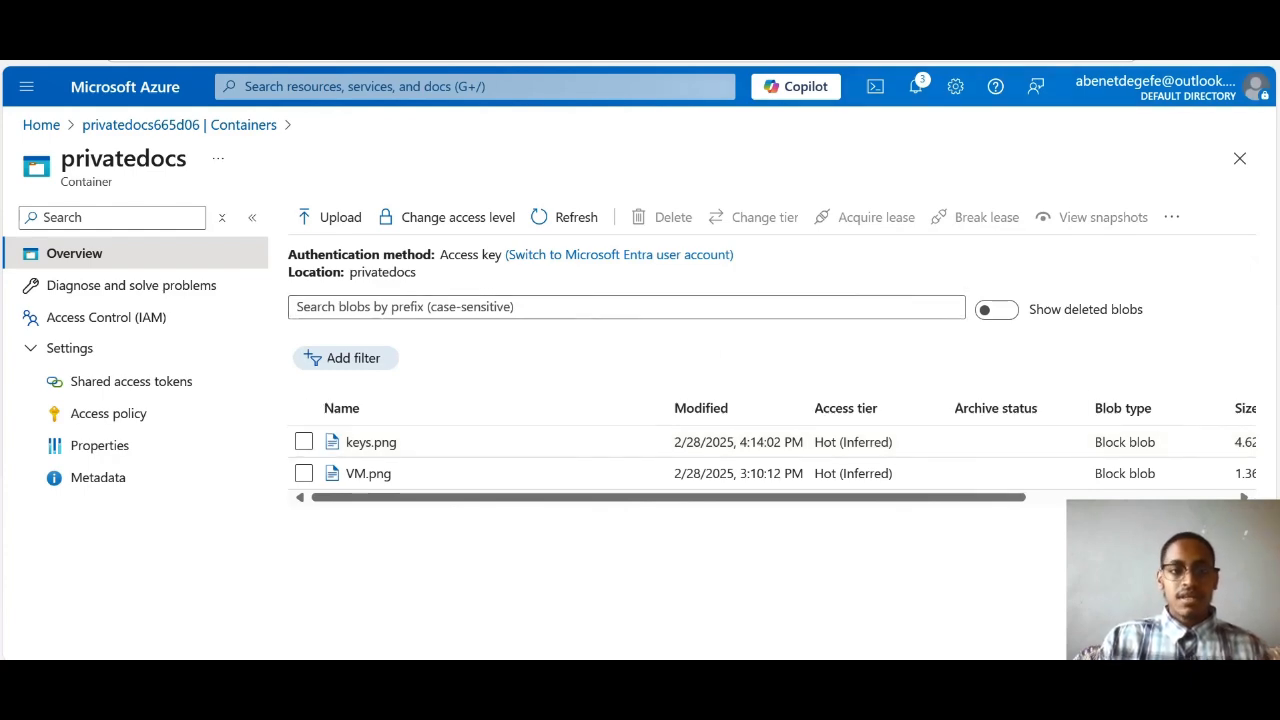
Switch to the project PDF and read its Data Availability point about Object Replication on page 3.
key("ctrl+Tab")
left_click(755, 282)
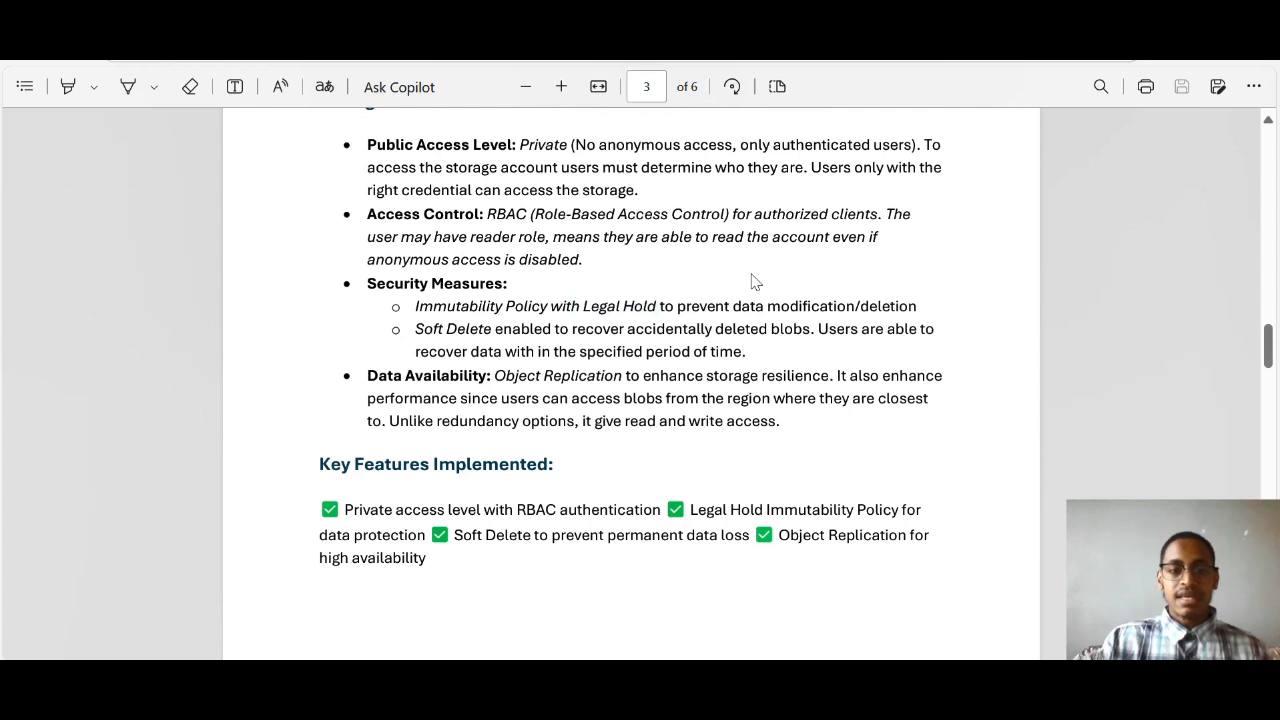
scroll(500, 400, "down", 1)
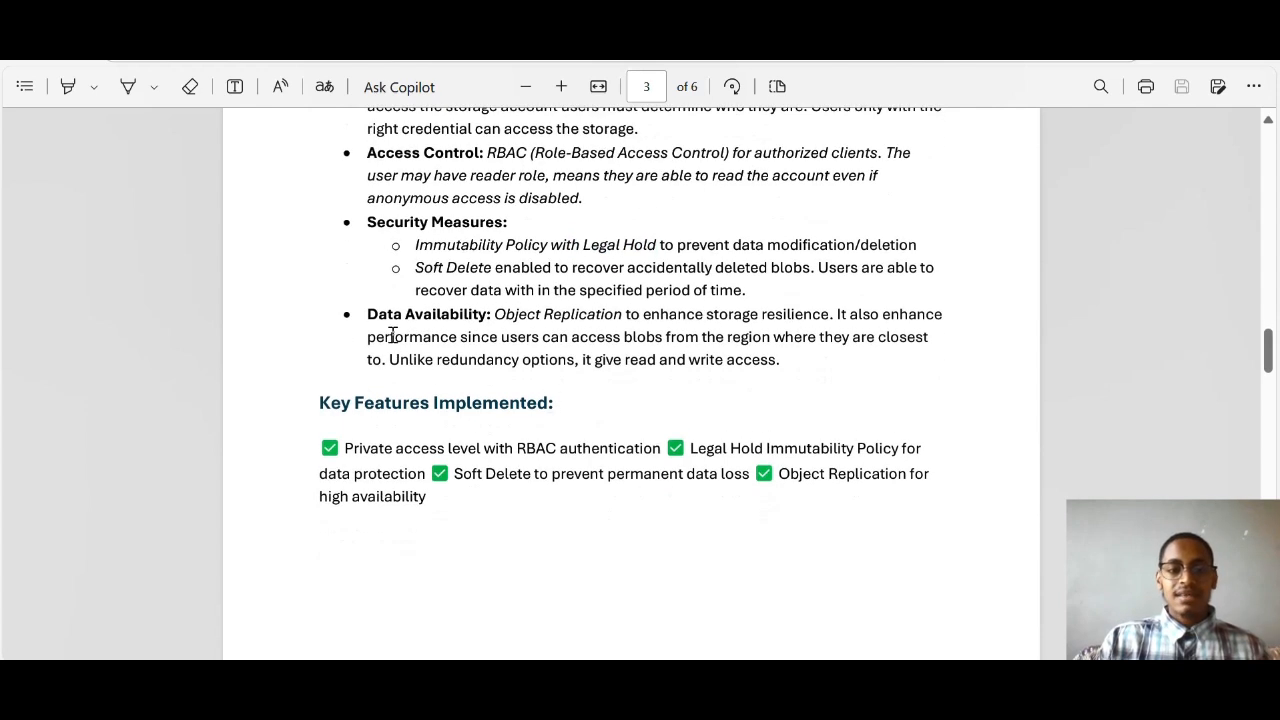
left_click_drag(489, 314, 359, 316)
left_click(610, 370)
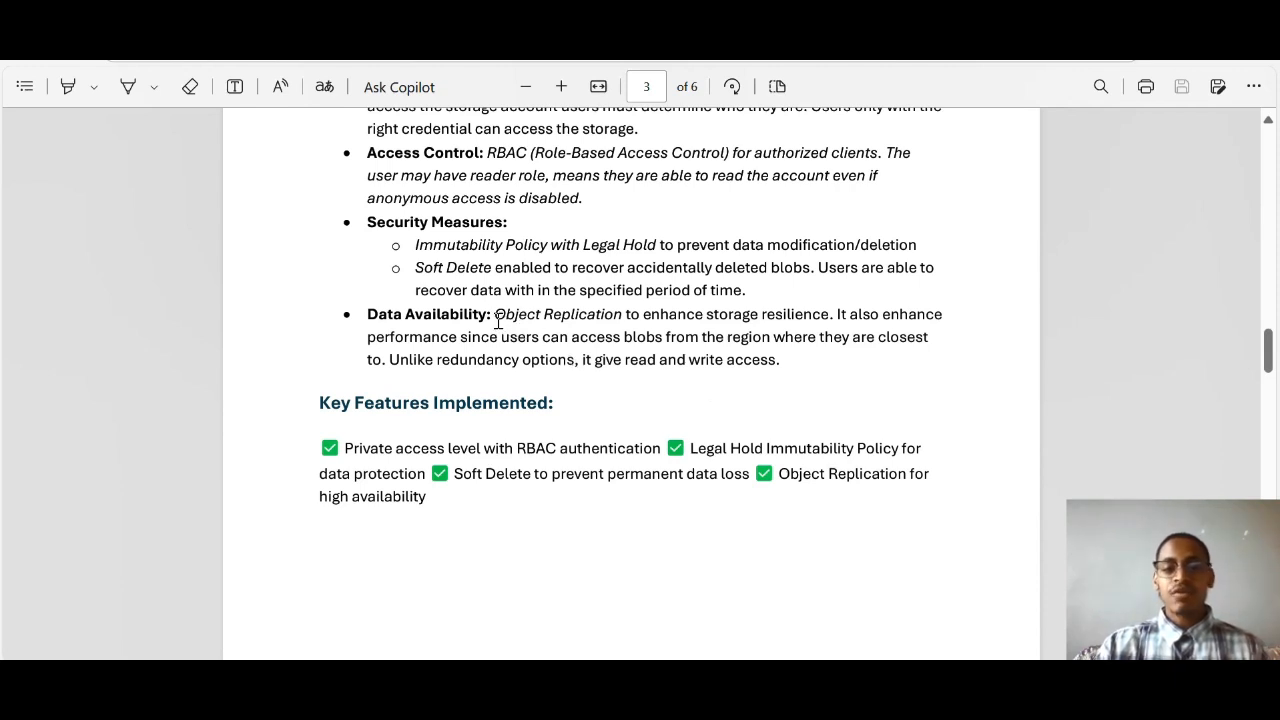
left_click_drag(497, 314, 621, 316)
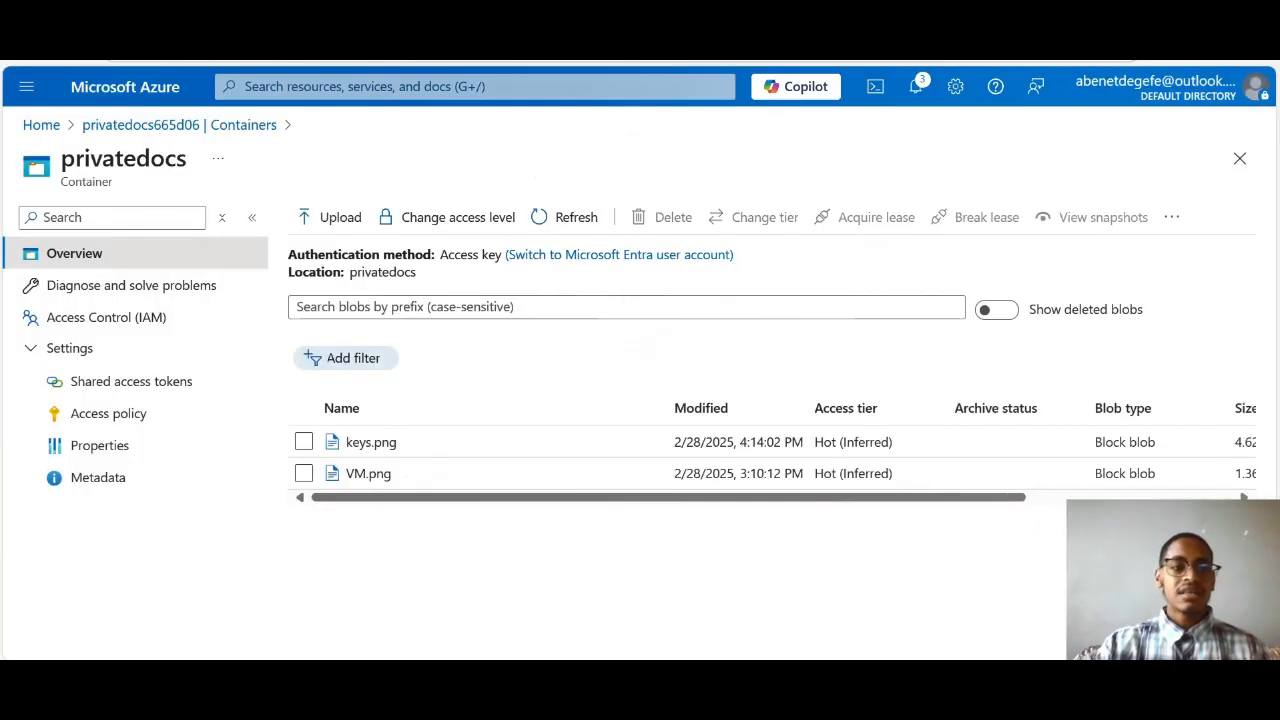
Return to the Azure portal and examine the object replication rules of the privatedocs665d06 storage account.
left_click(165, 127)
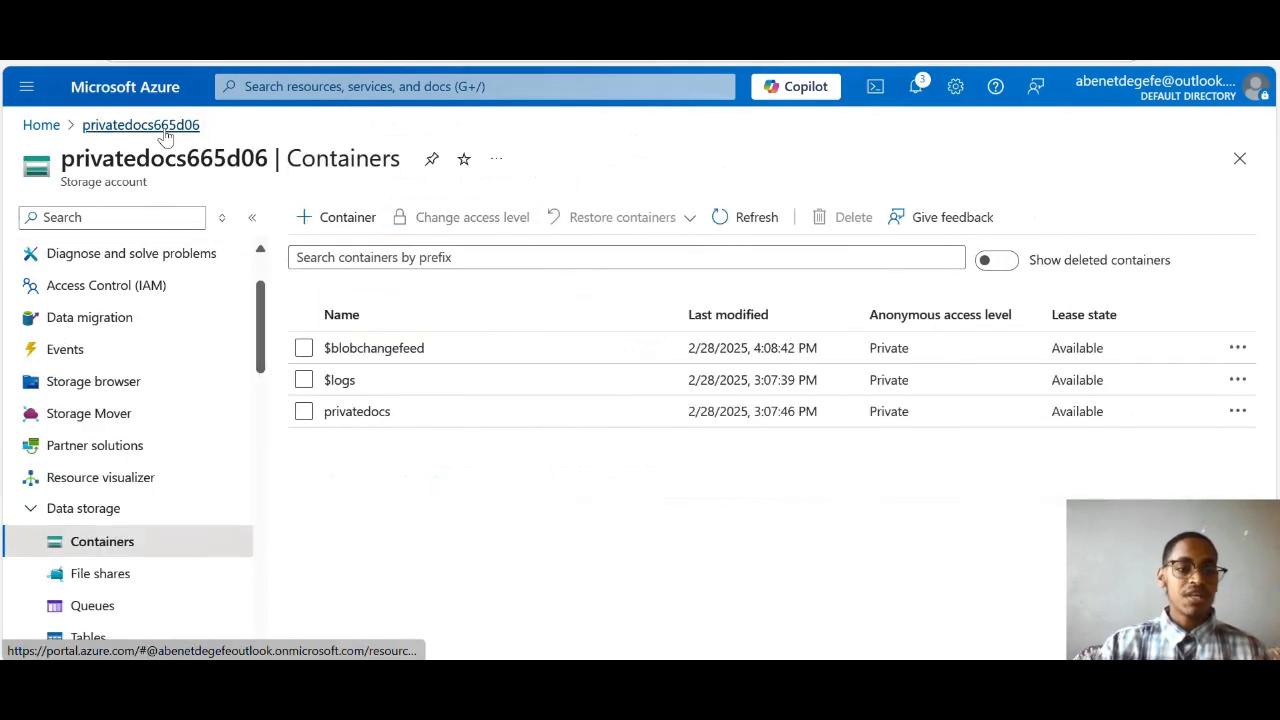
scroll(200, 409, "down", 3)
scroll(200, 409, "down", 5)
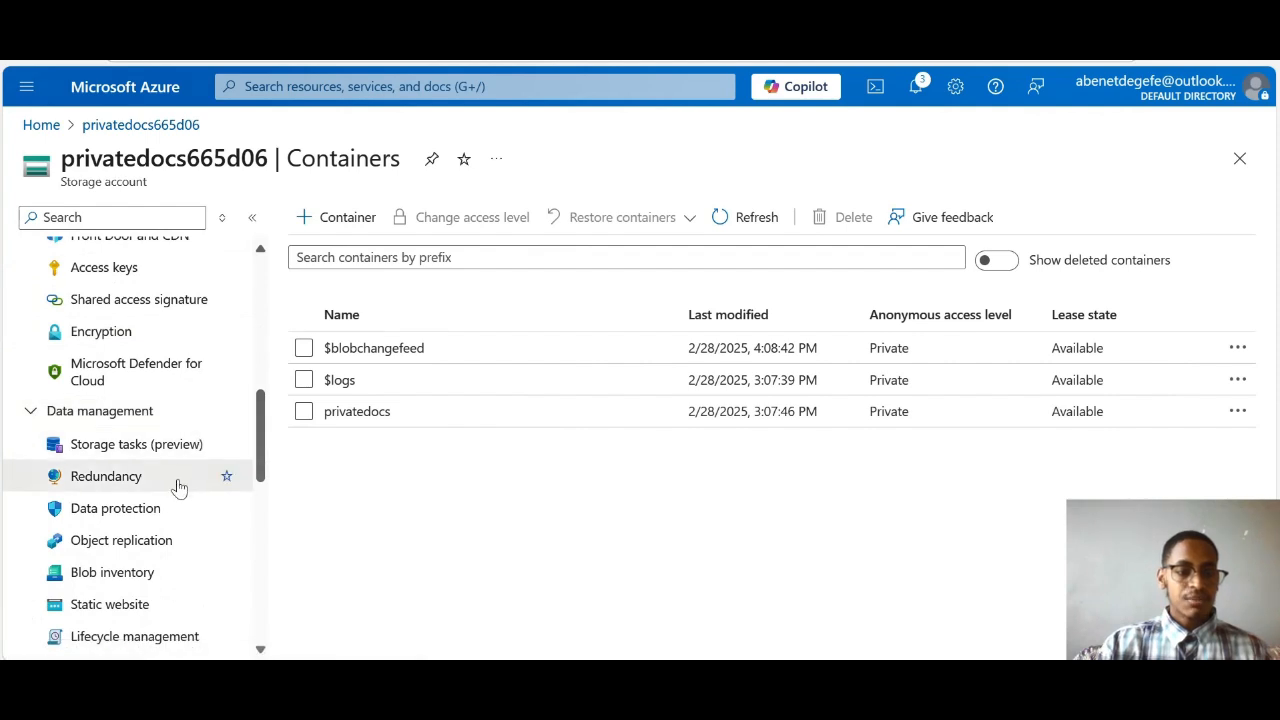
left_click(138, 541)
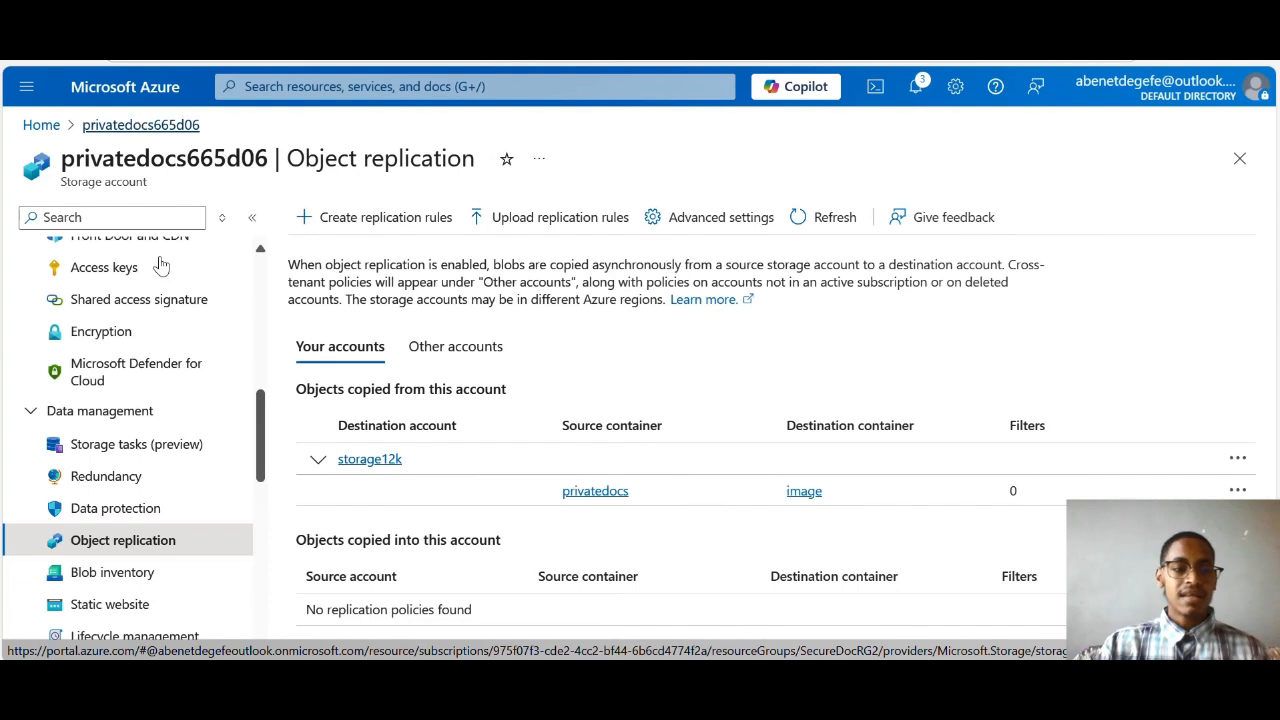
Open the privatedocs container and choose the file listed just below privateEndPoint in Downloads for a new blob upload.
scroll(155, 440, "up", 4)
left_click(145, 430)
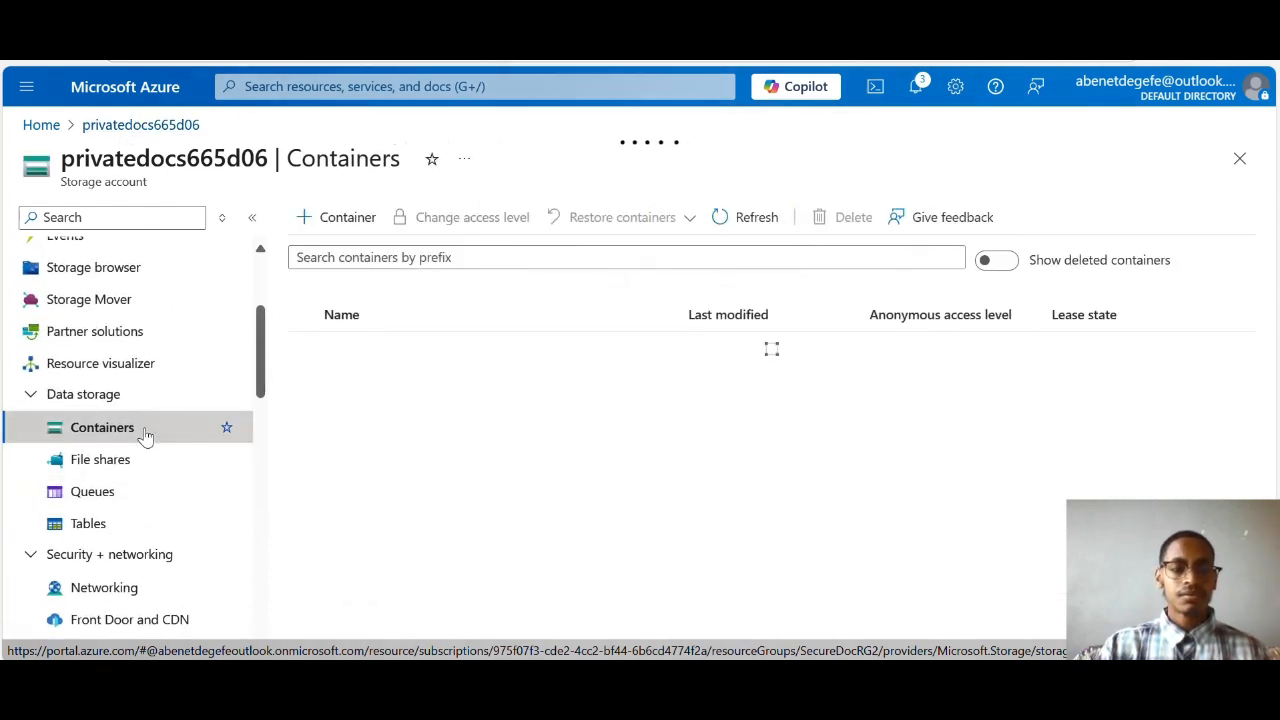
left_click(368, 412)
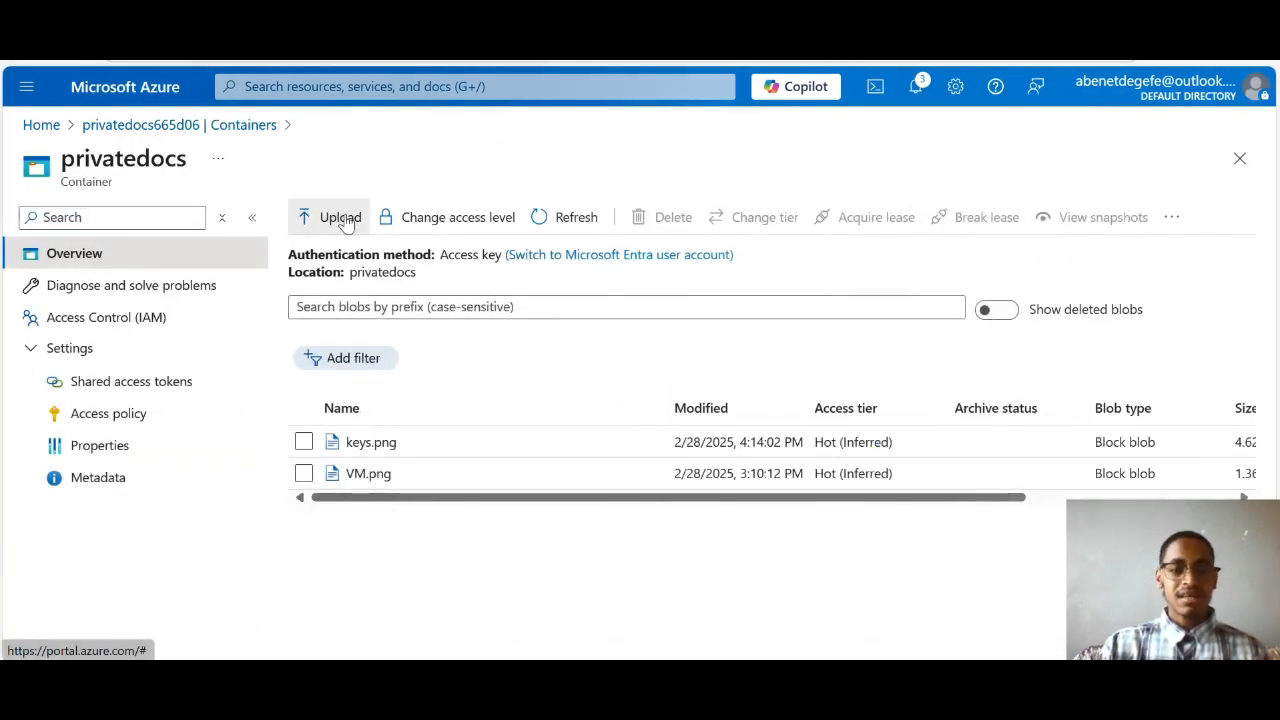
left_click(340, 218)
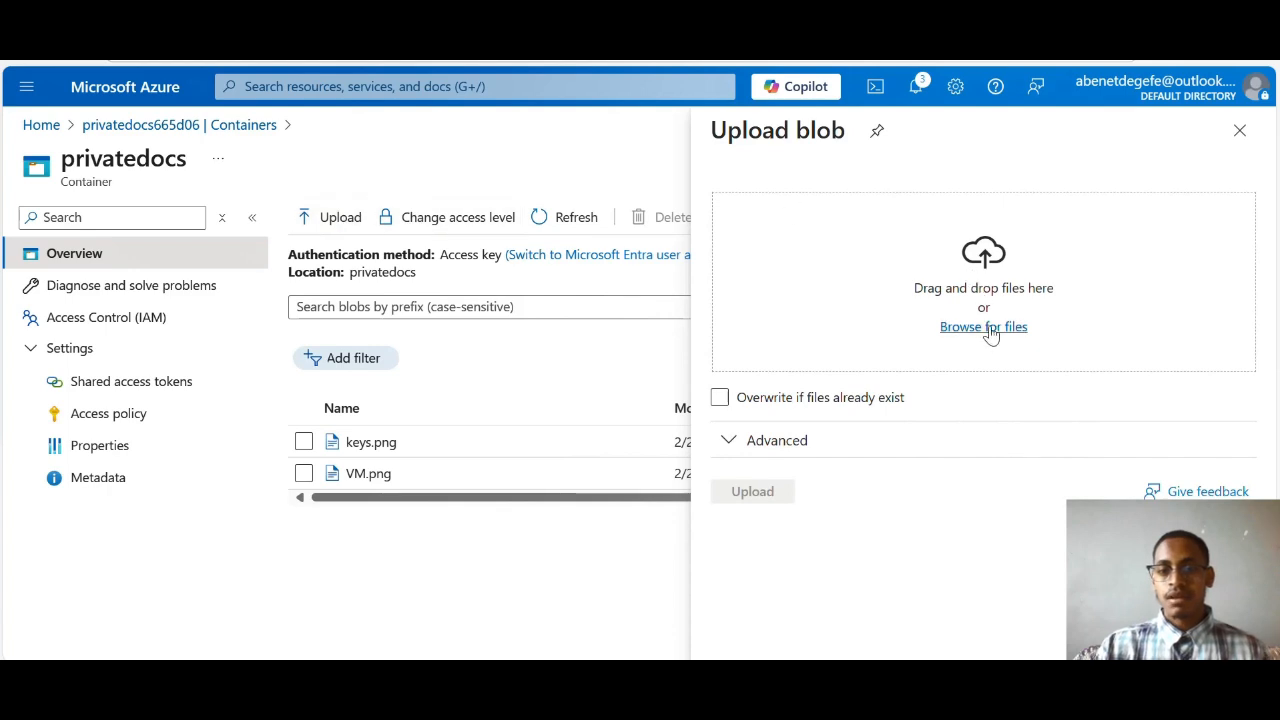
left_click(988, 330)
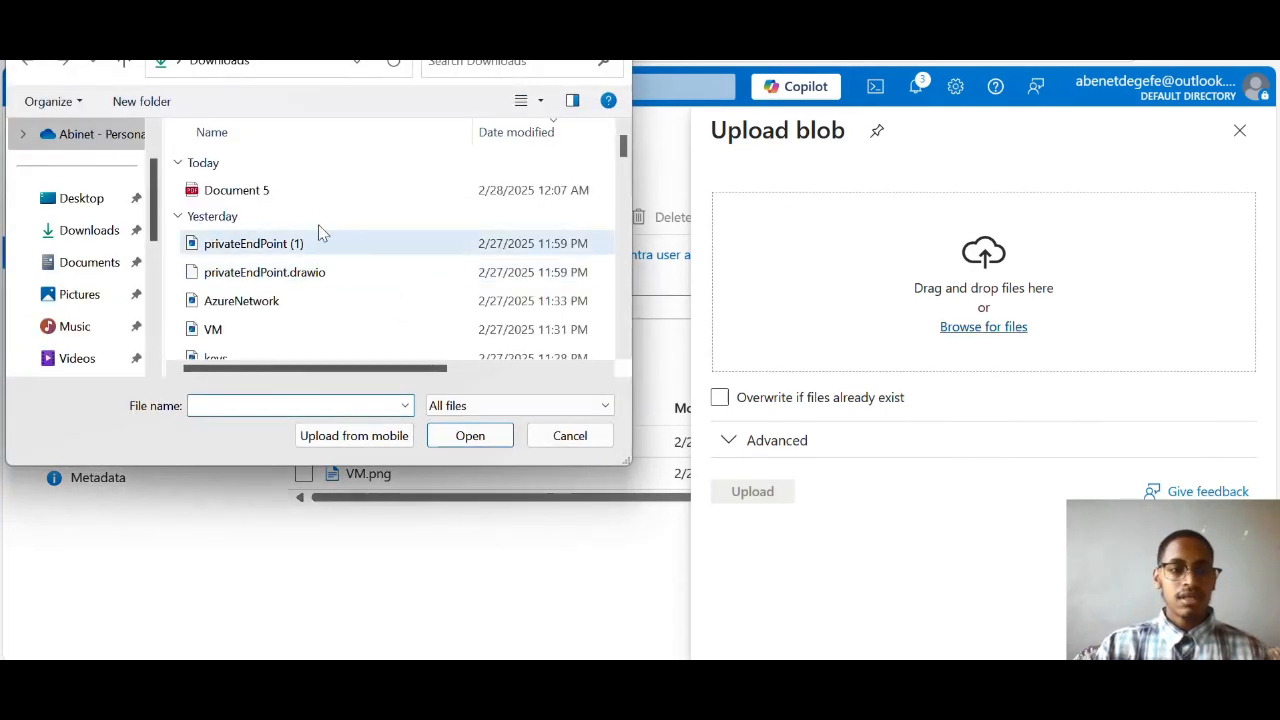
scroll(286, 297, "down", 1)
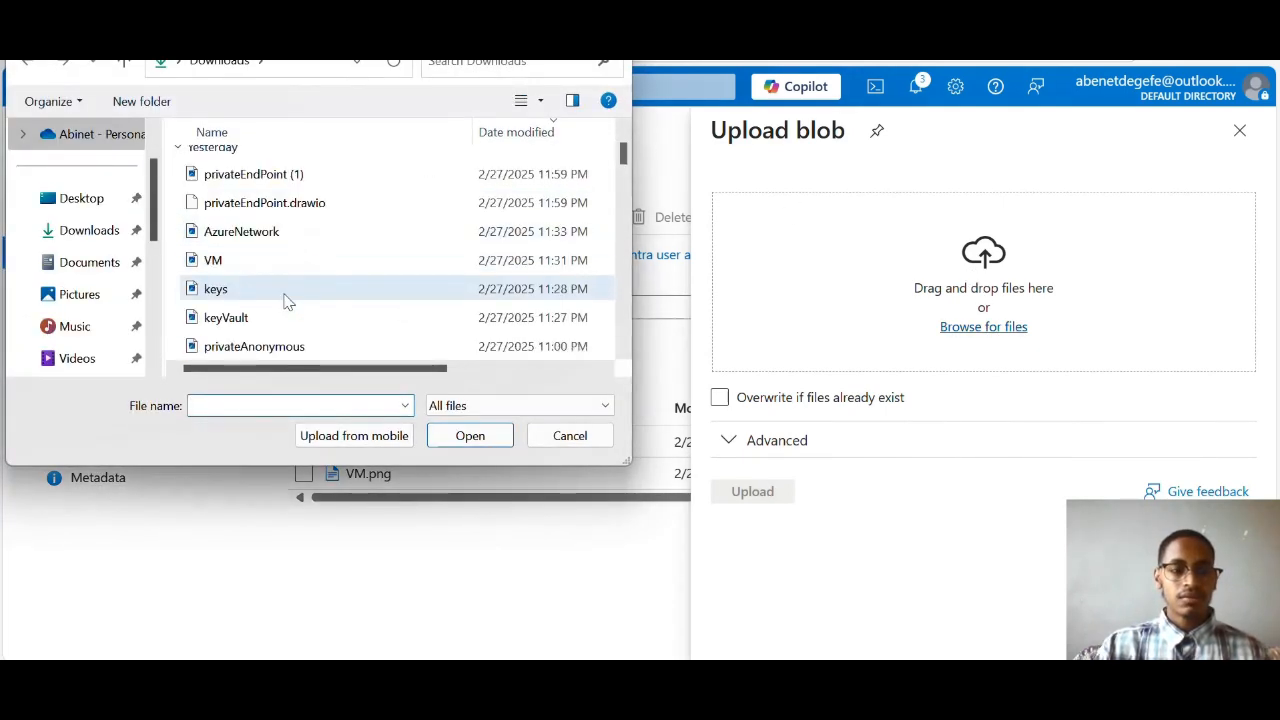
scroll(287, 300, "down", 1)
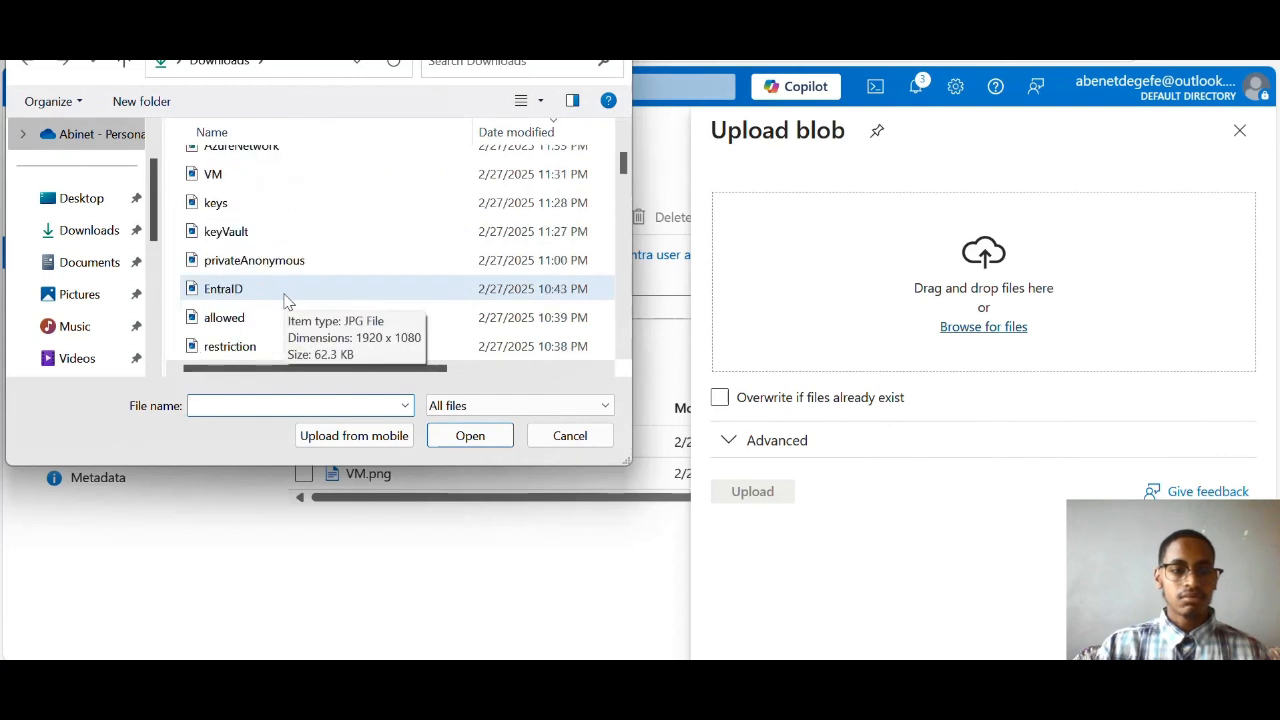
scroll(234, 329, "down", 2)
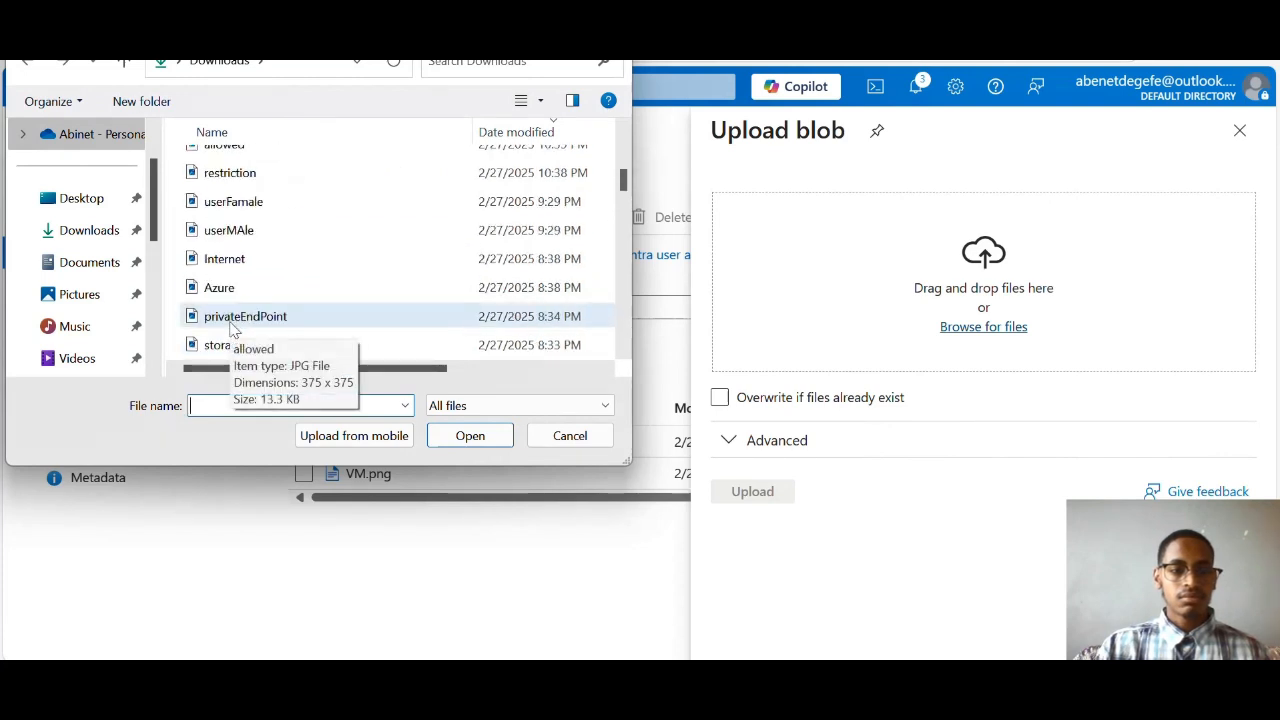
left_click(218, 344)
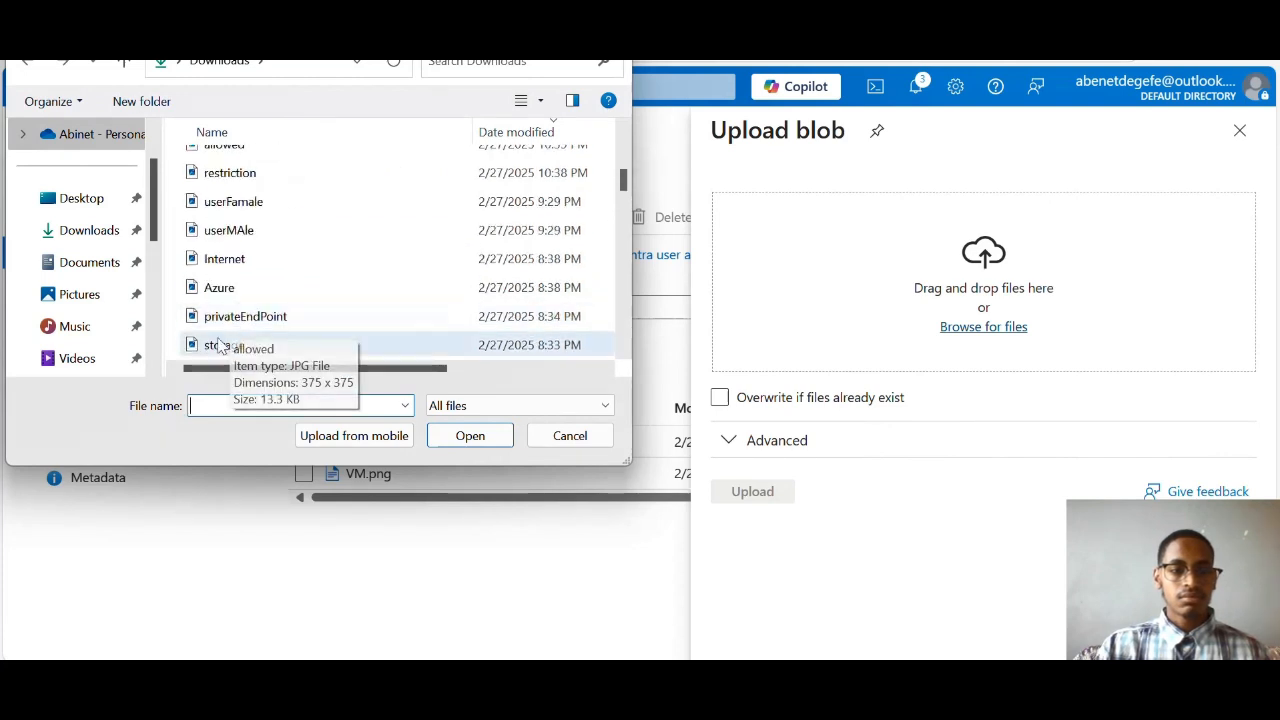
left_click(502, 440)
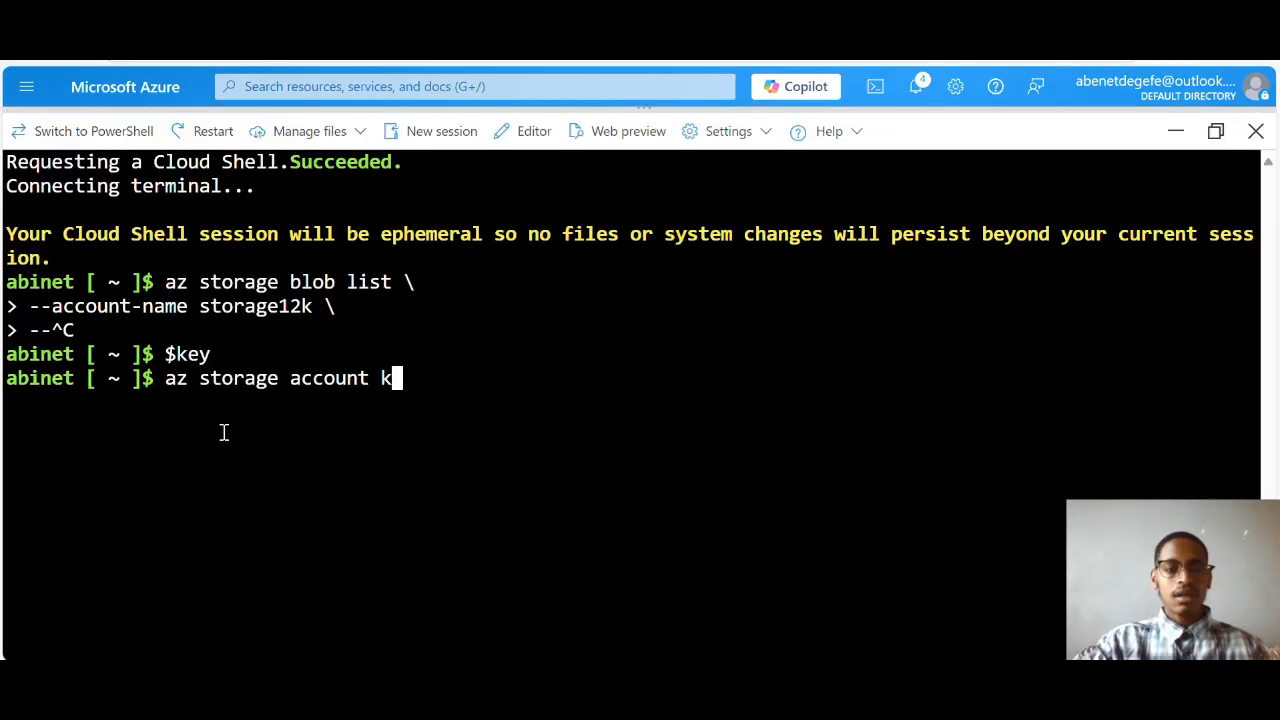
In Cloud Shell, run az storage account keys list for account storage12k in resource group RG2 with table output.
type("ey")
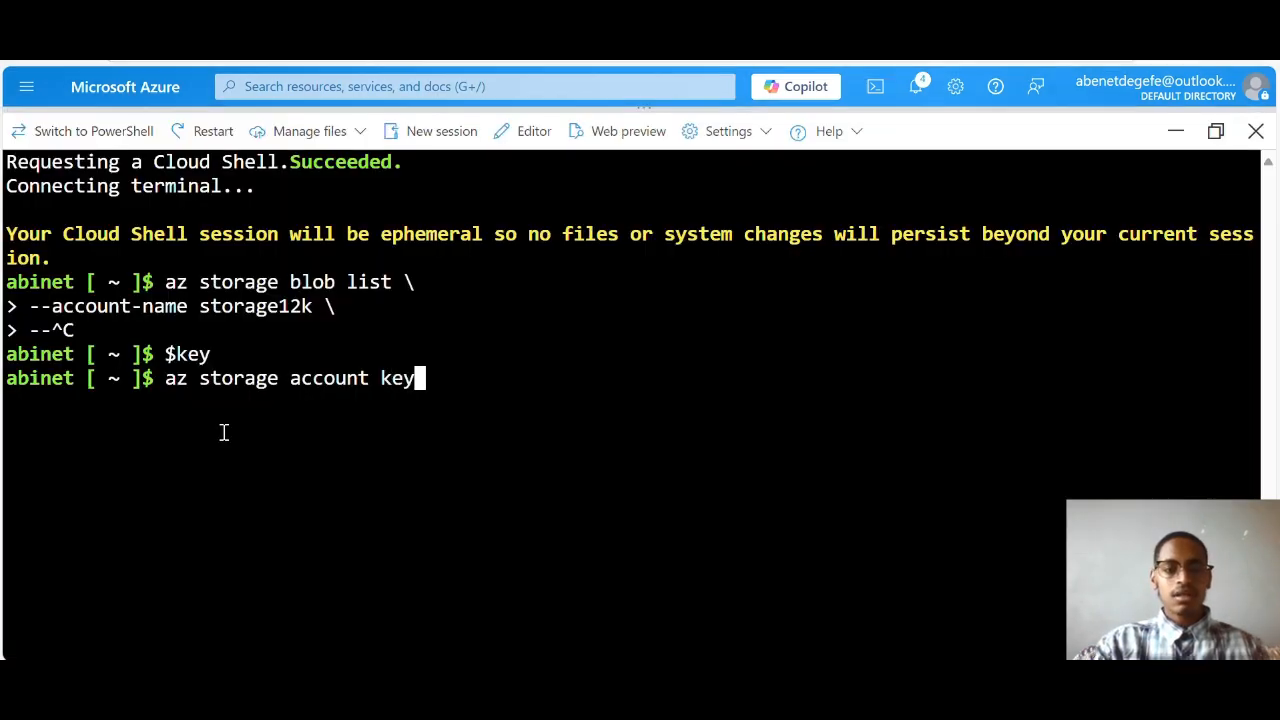
type("s list")
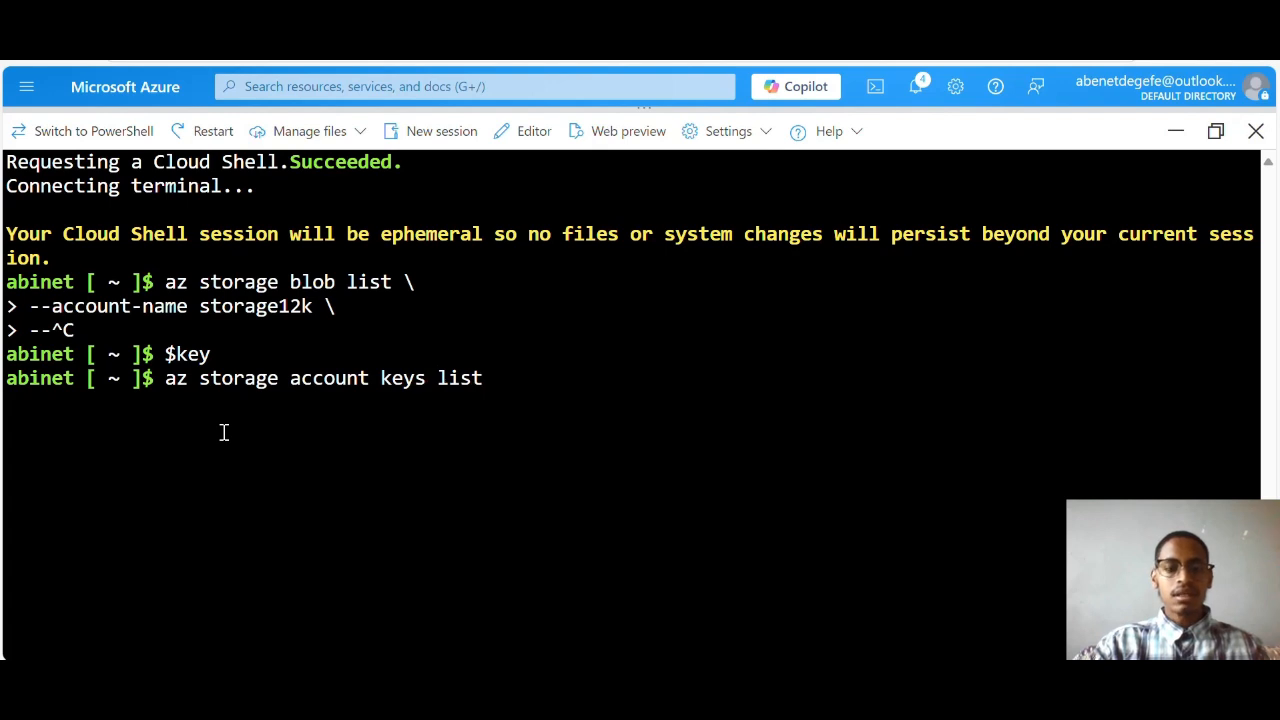
type(" --account")
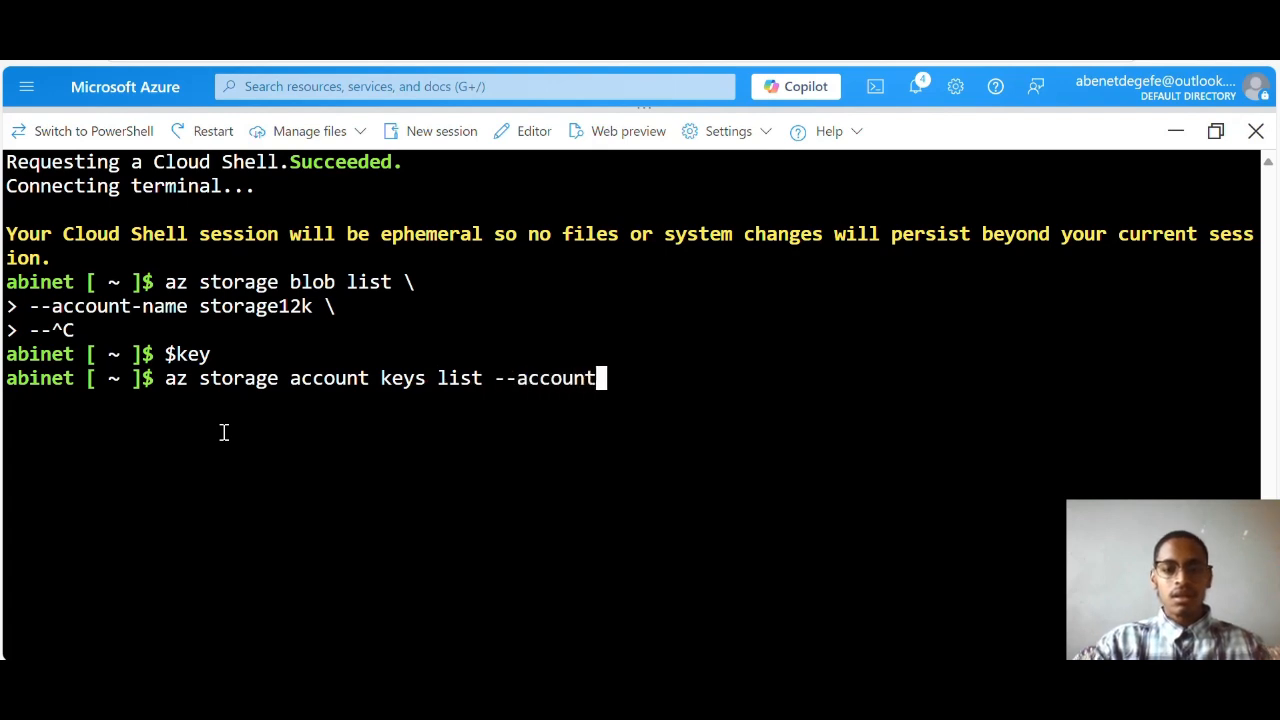
type("-name sto")
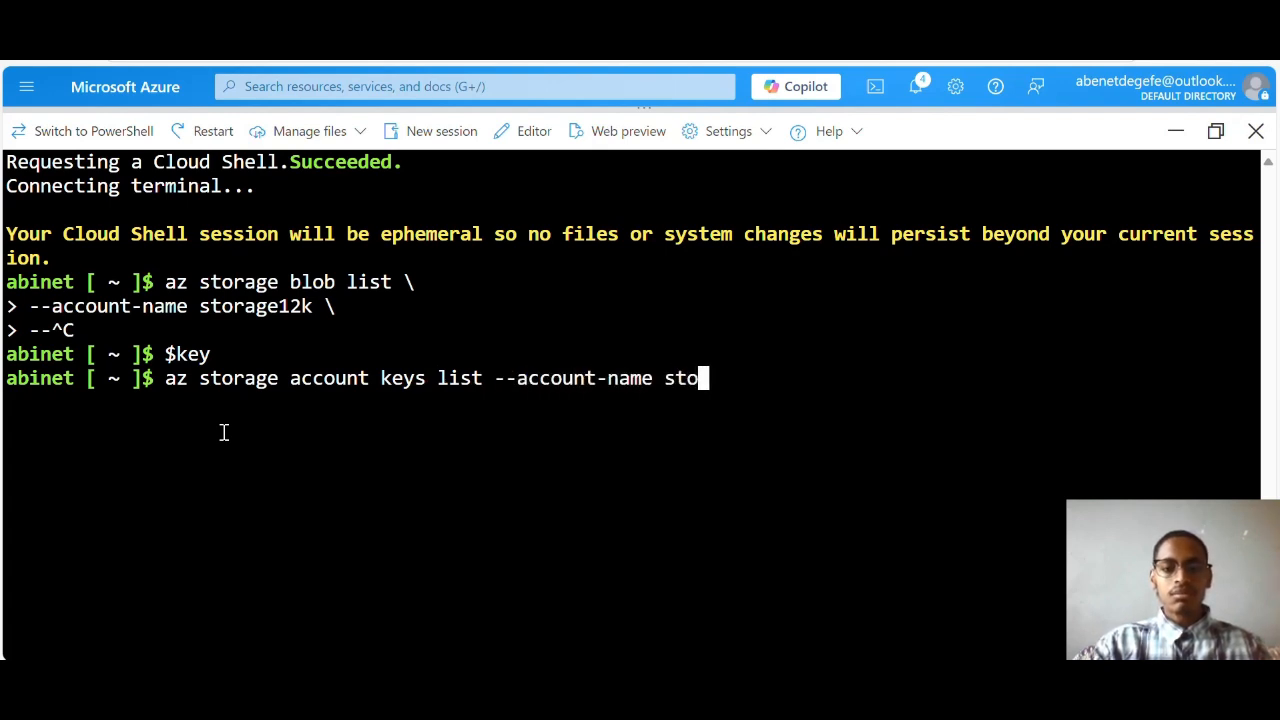
type("rage")
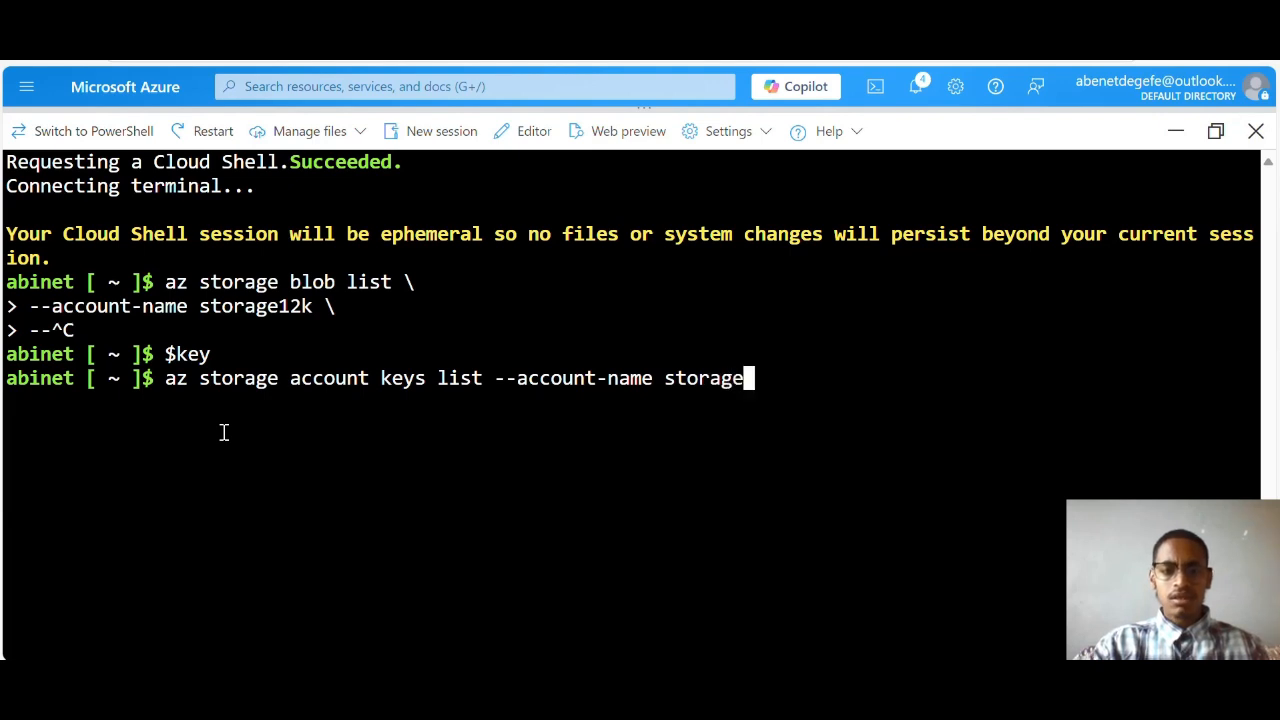
type("12k ")
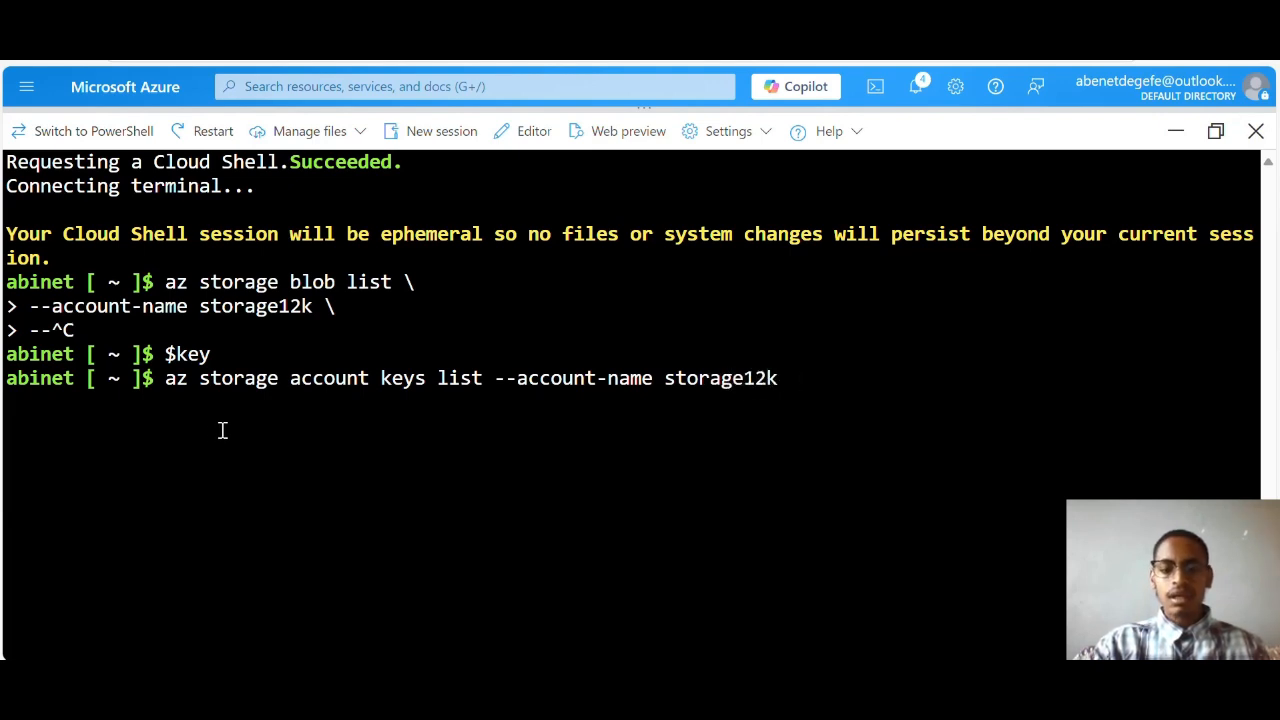
type("-g RG")
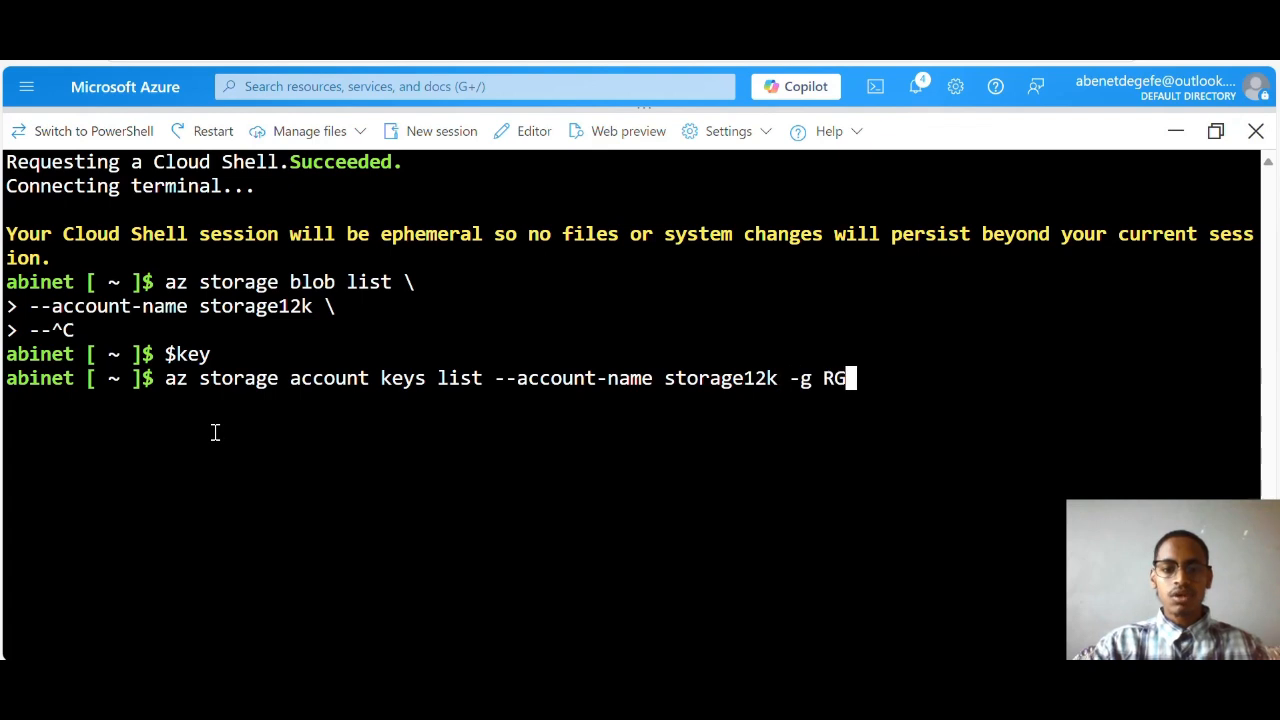
type("2")
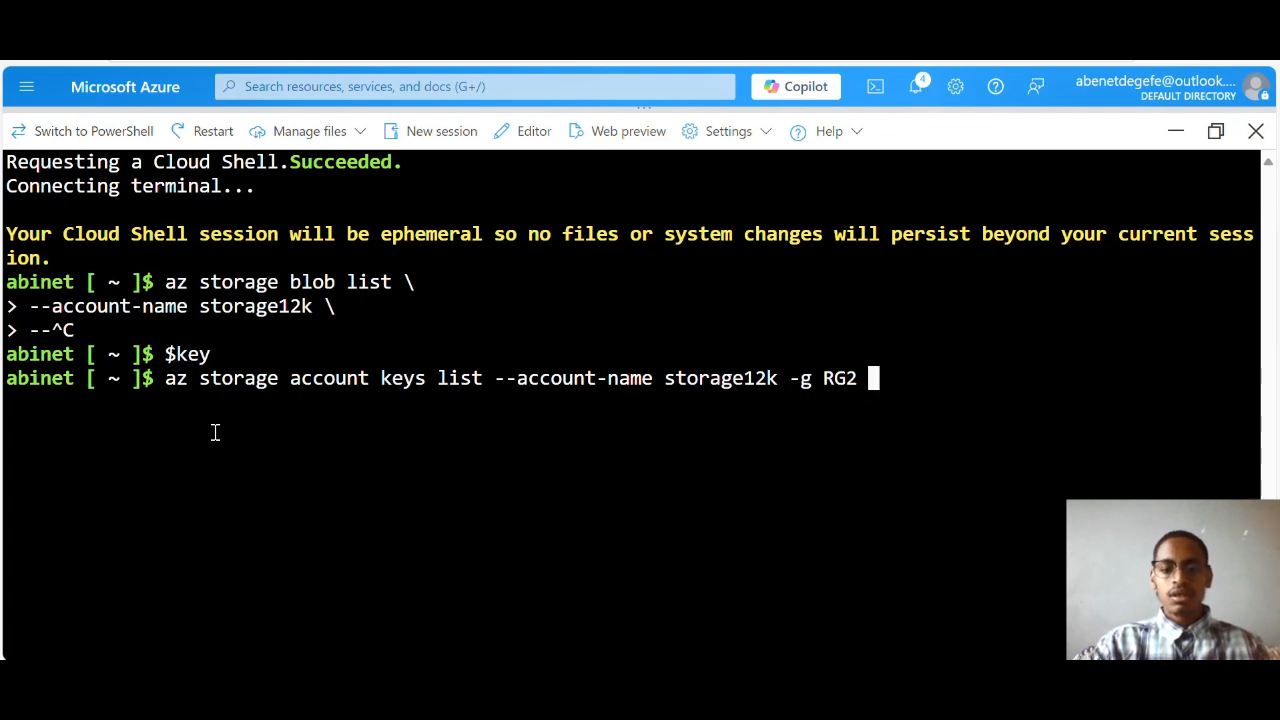
type(" --")
type("ou")
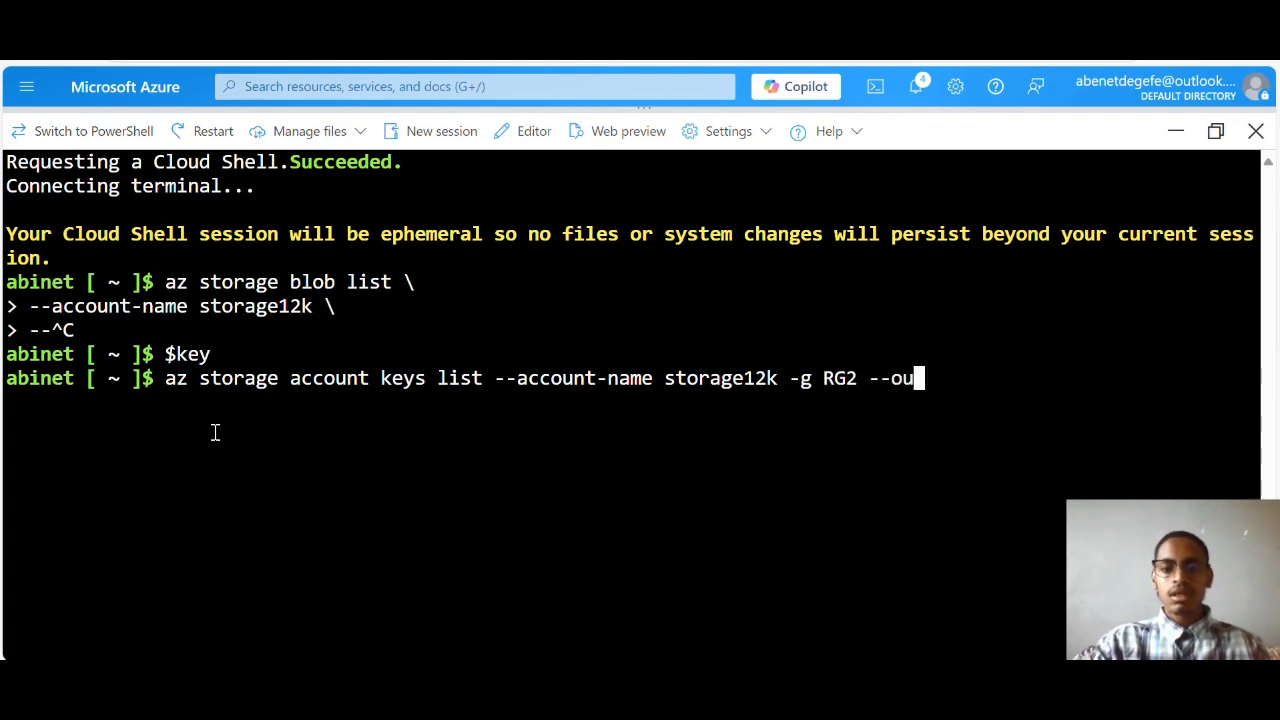
type("tput table")
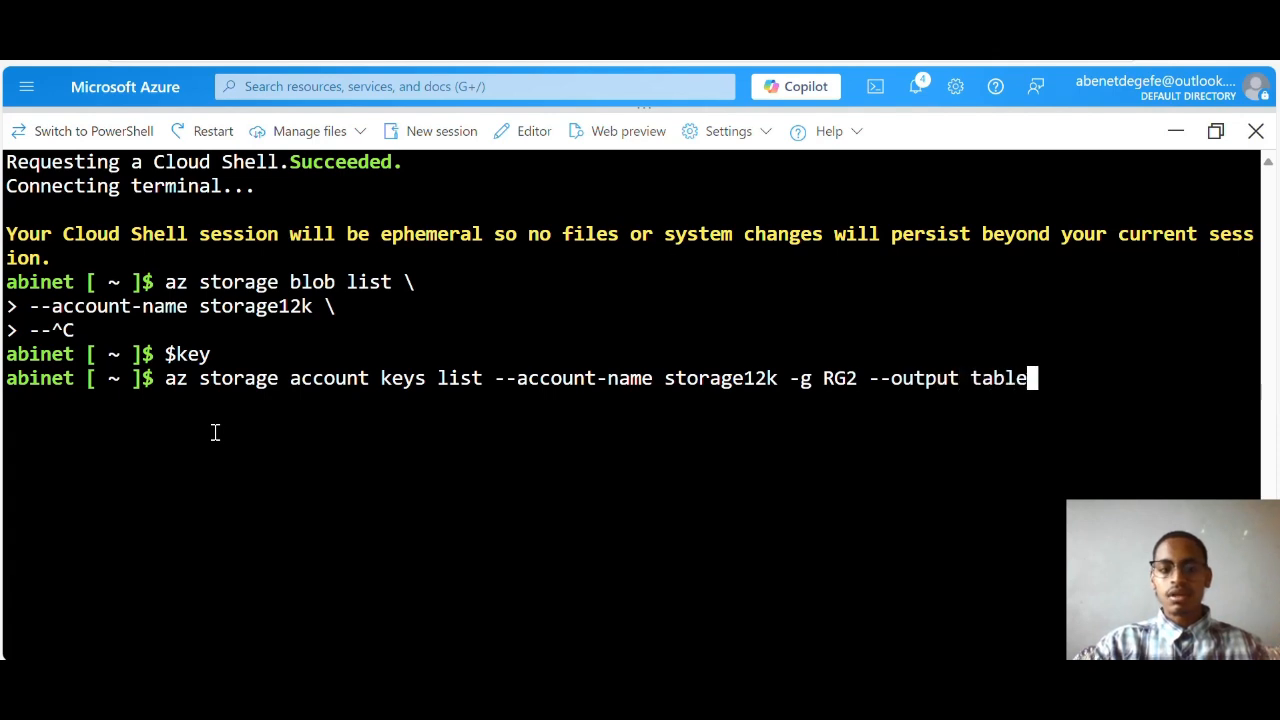
key("Return")
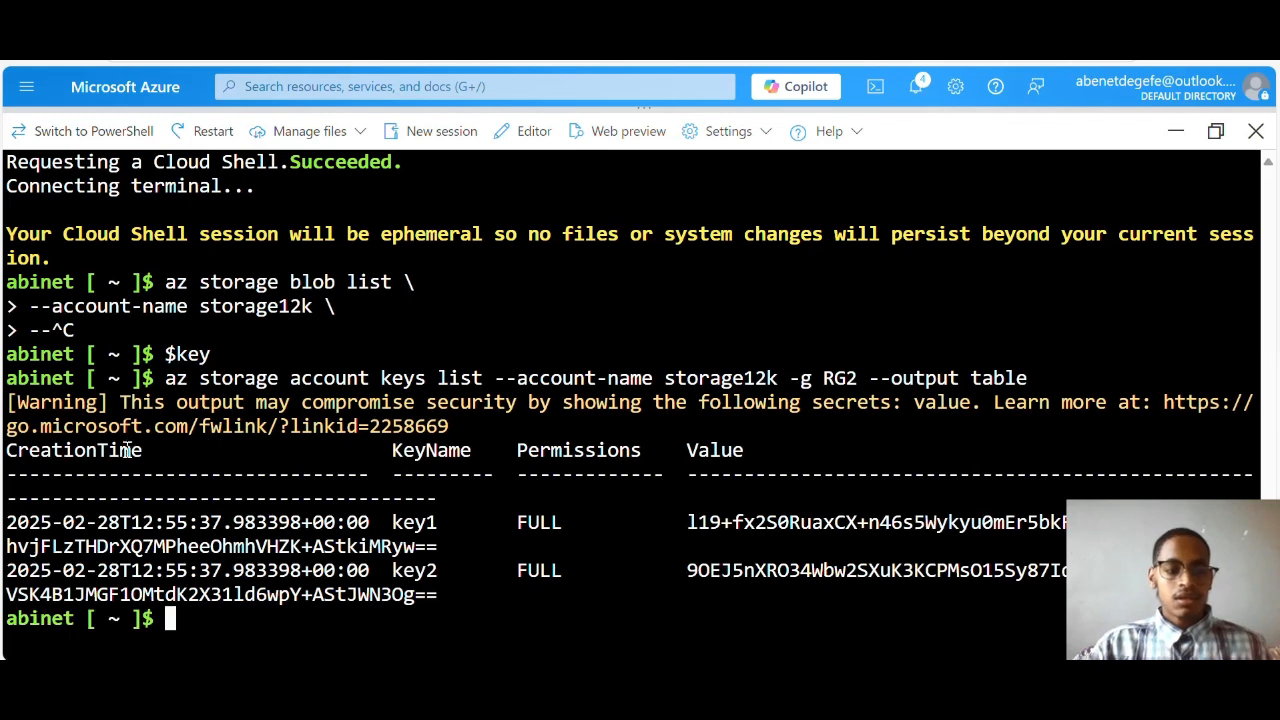
Copy the access key value of key1 and store it in a shell variable named key.
left_click_drag(444, 546, 688, 520)
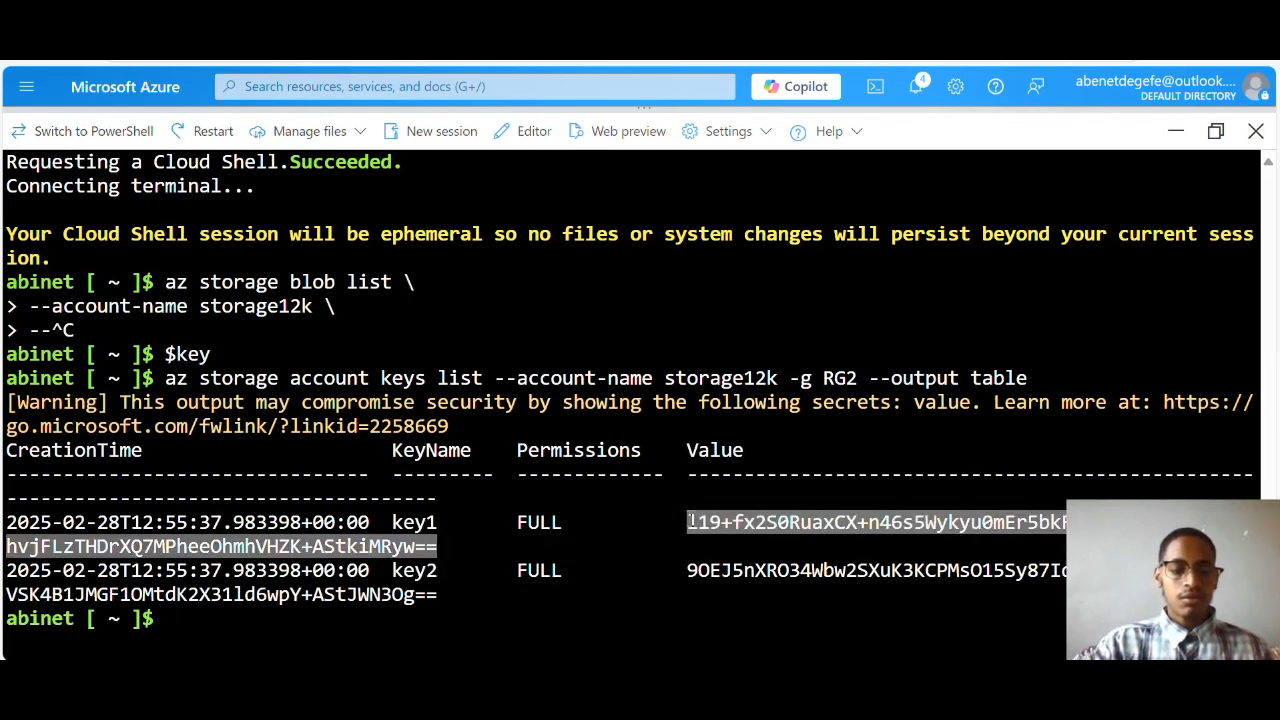
left_click(688, 520)
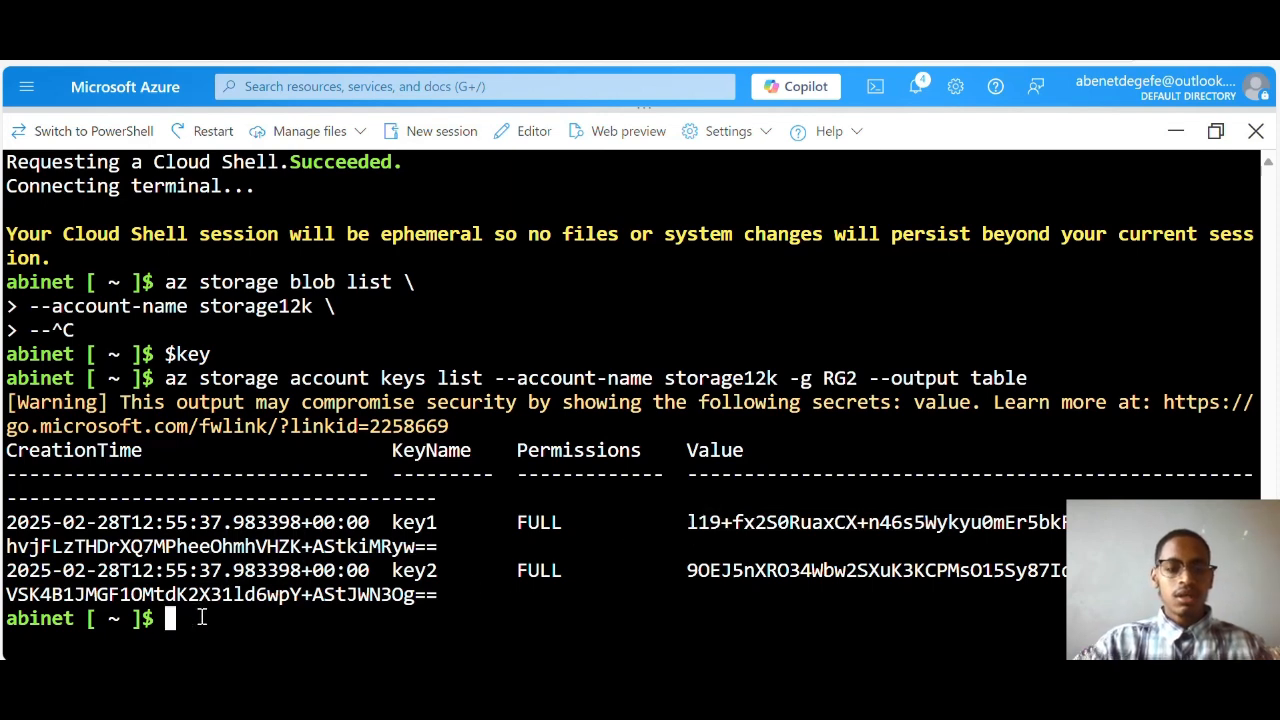
type("key=")
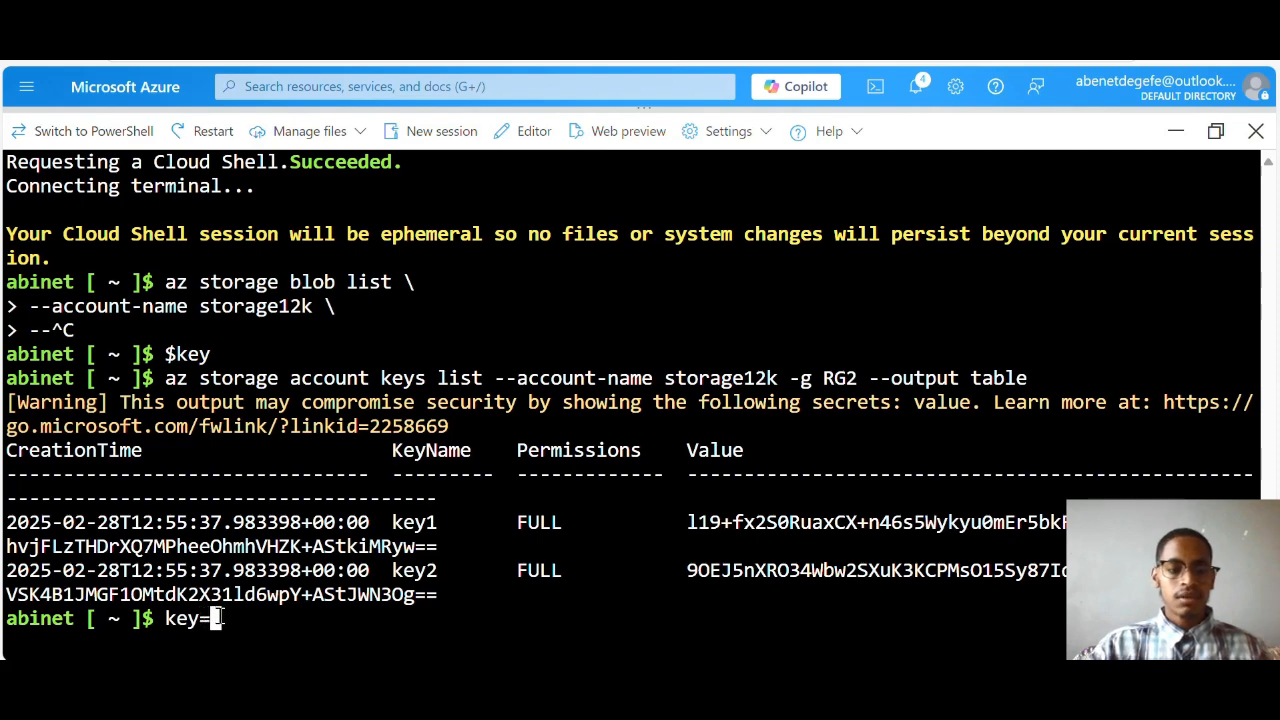
right_click(216, 619)
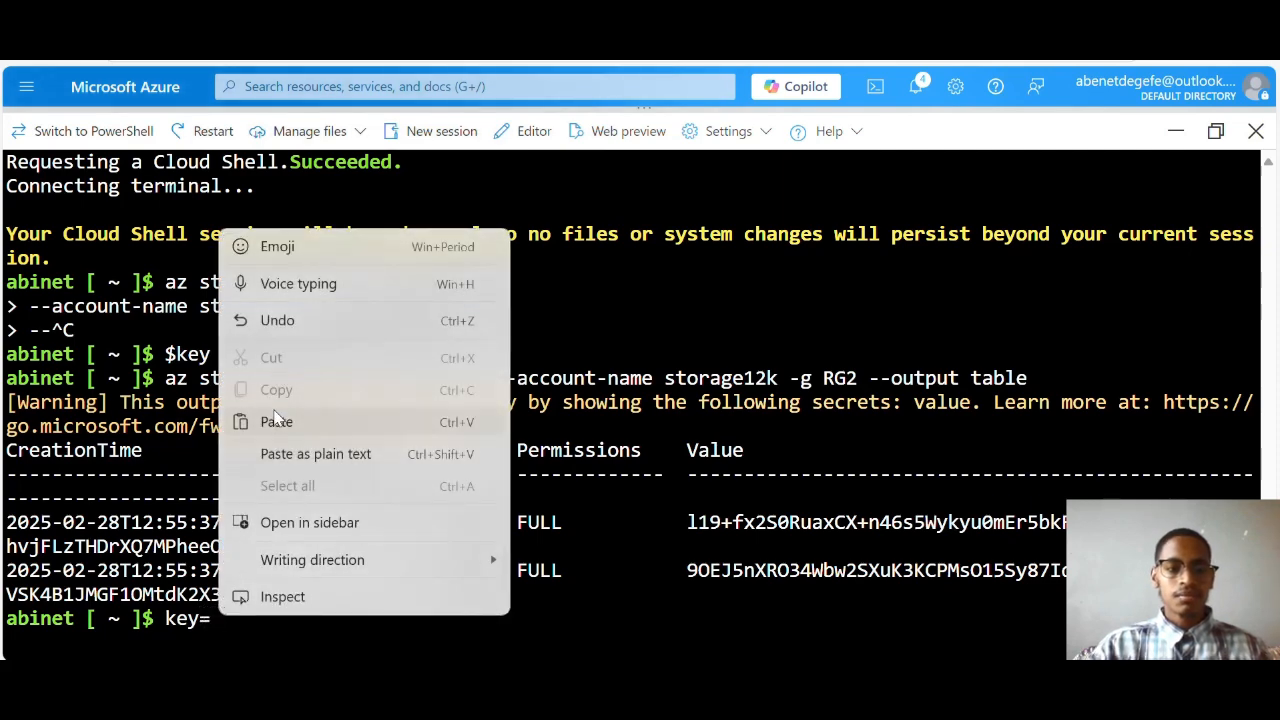
left_click(277, 421)
key("Return")
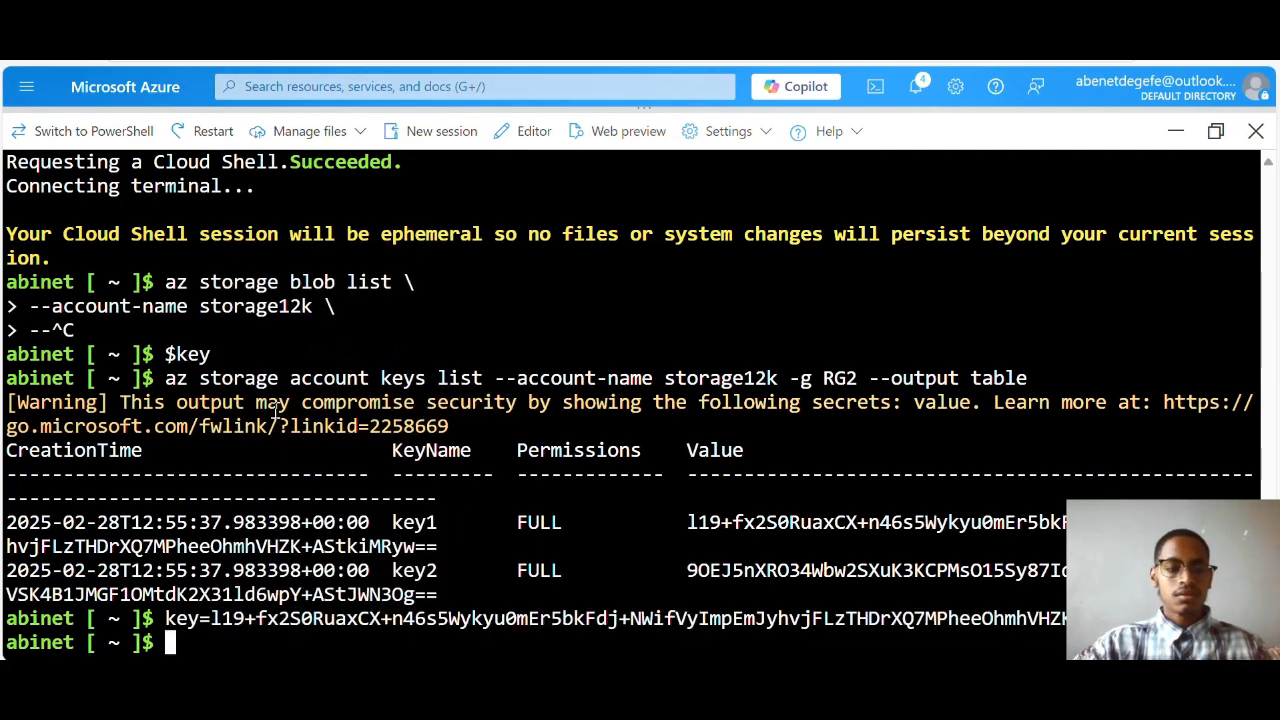
Begin a multi-line az storage blob list command with the account name set to storage12k.
type("a")
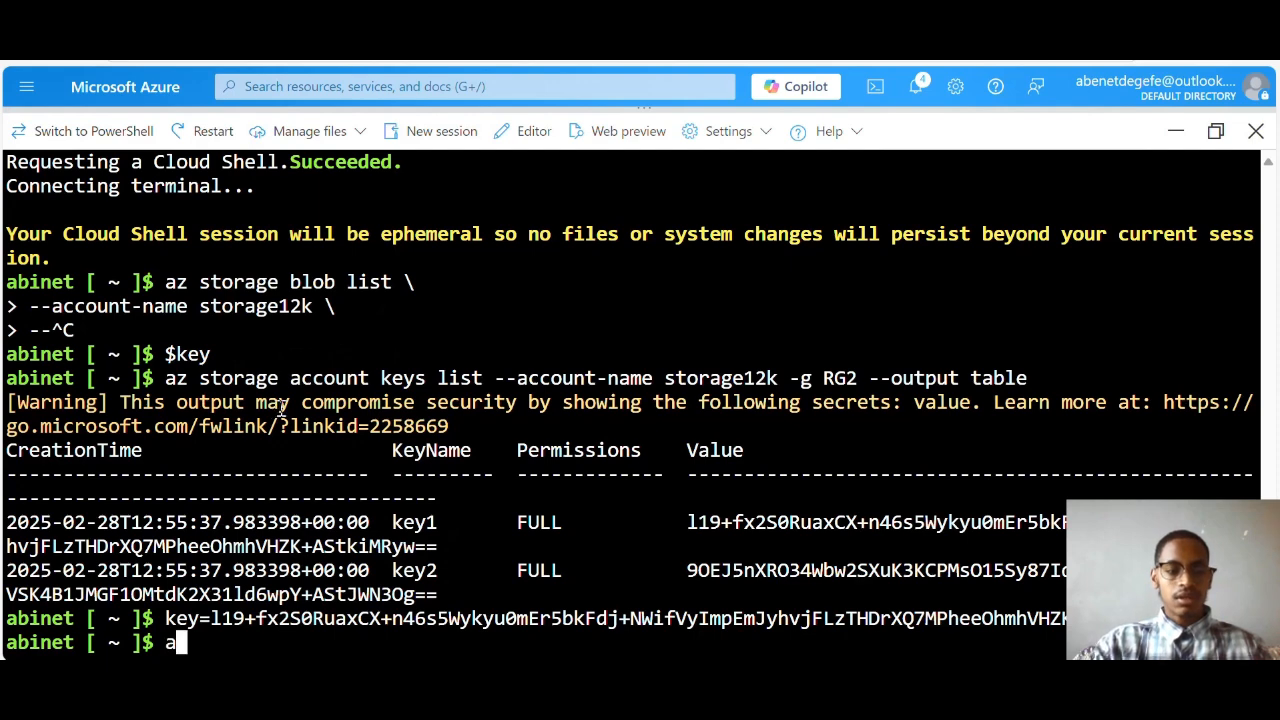
type("z storage ")
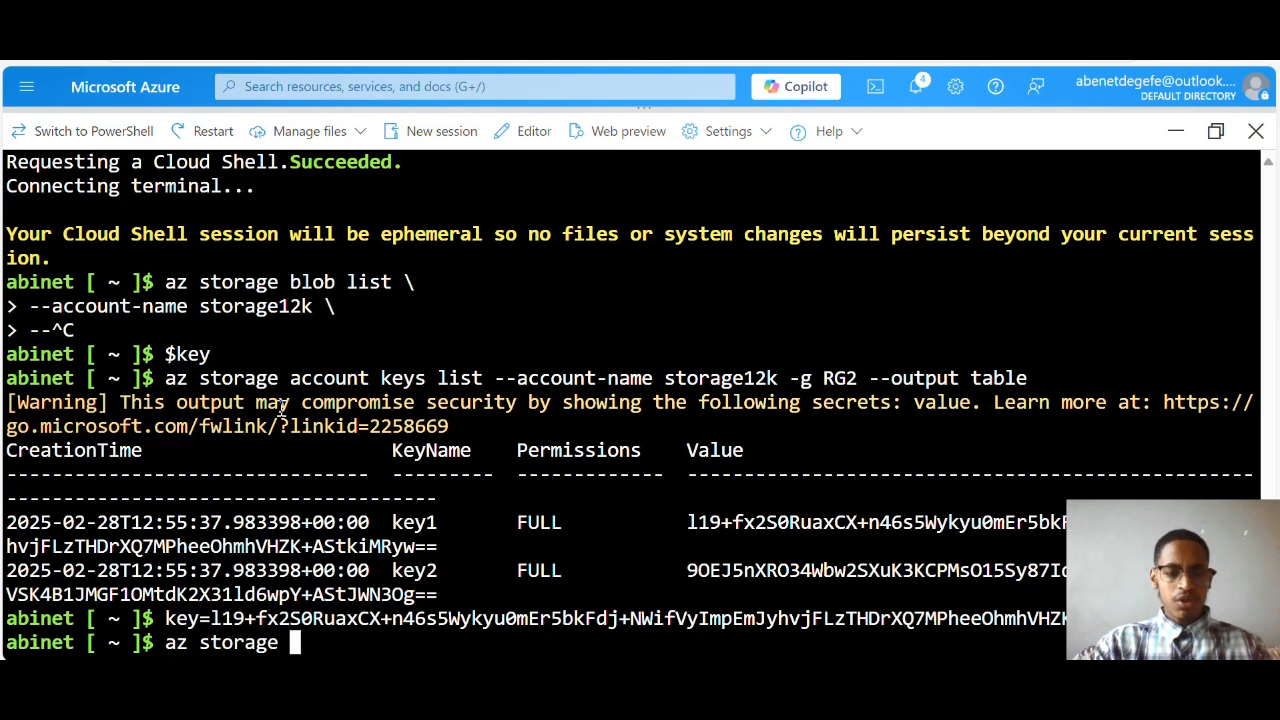
type("blob li")
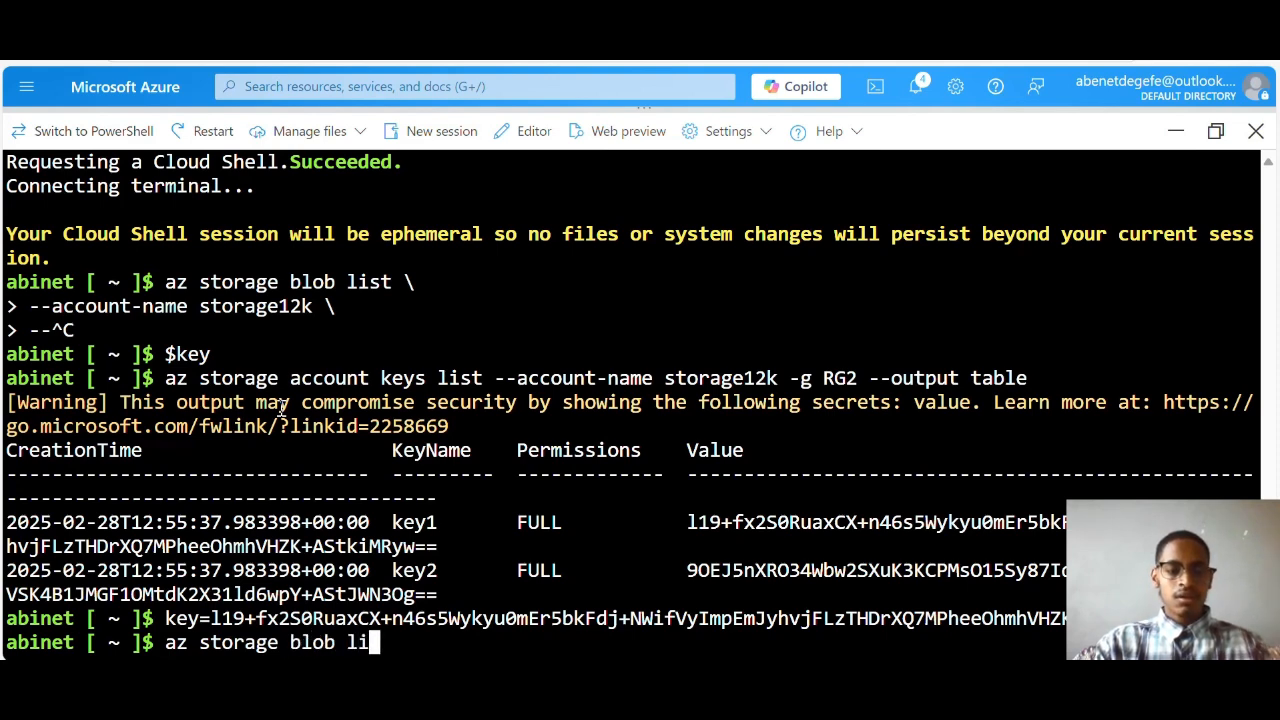
type("st \\")
key("Return")
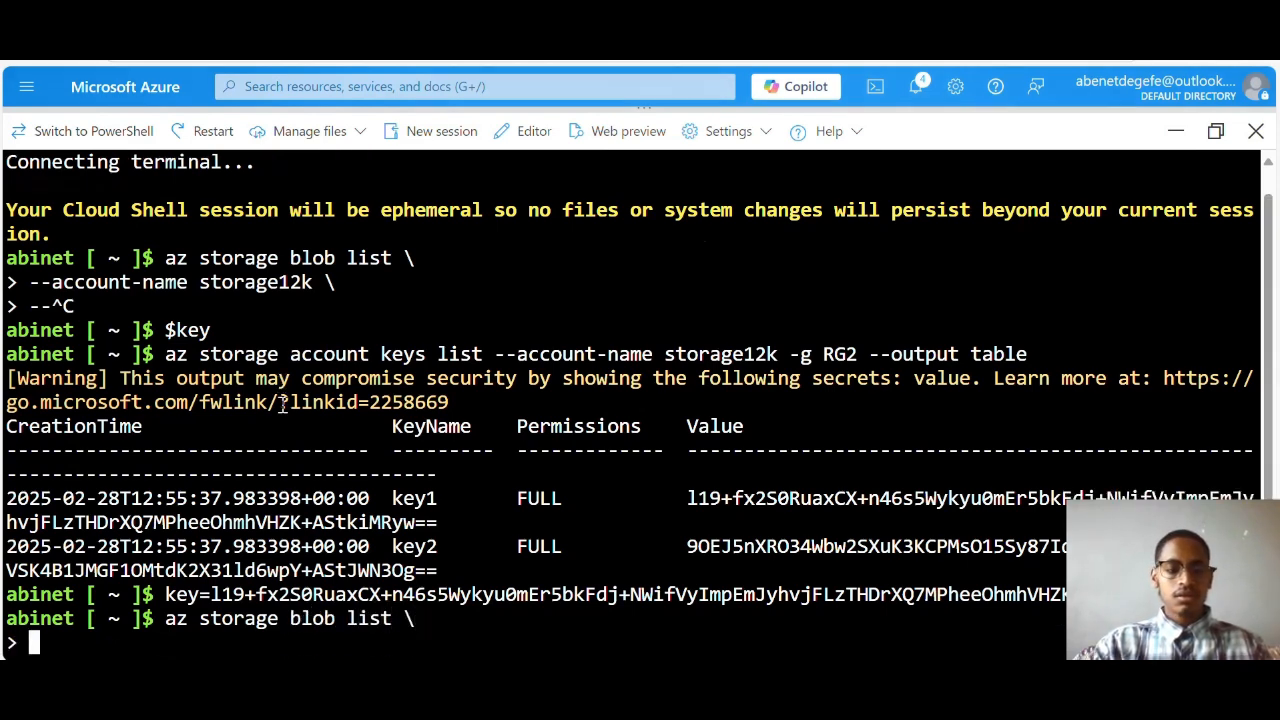
type("--acco")
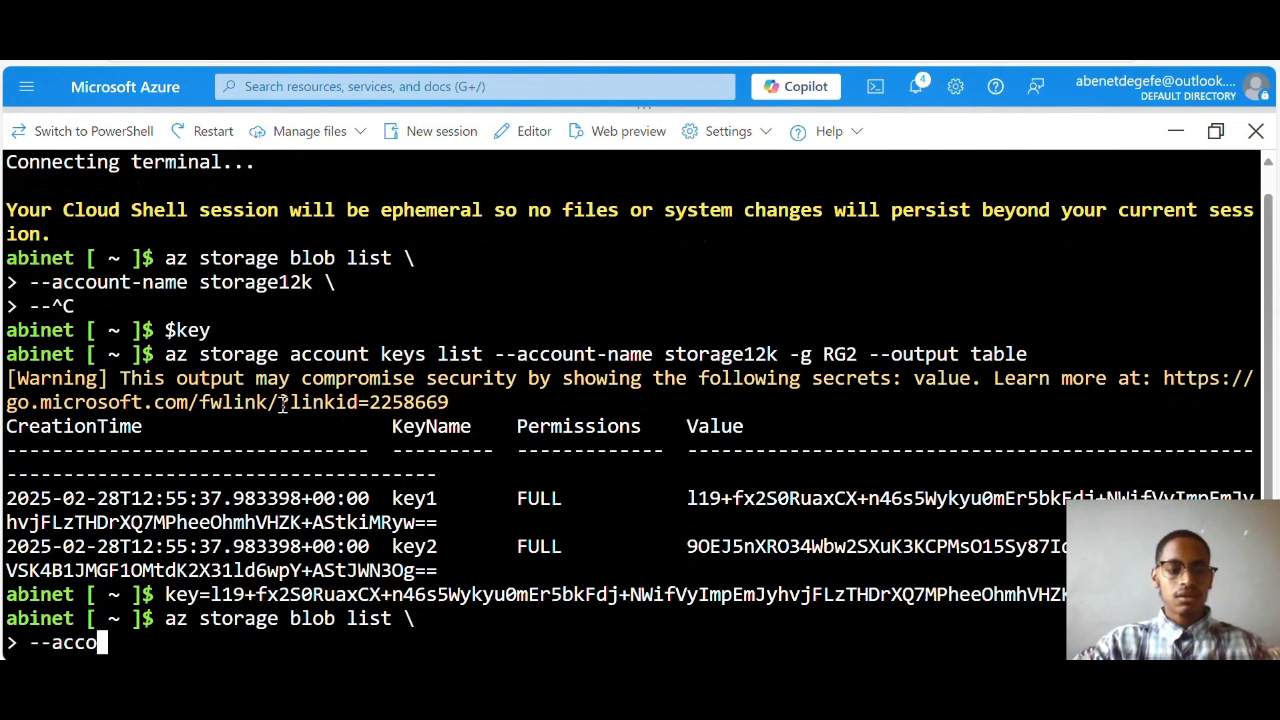
type("unt-name ")
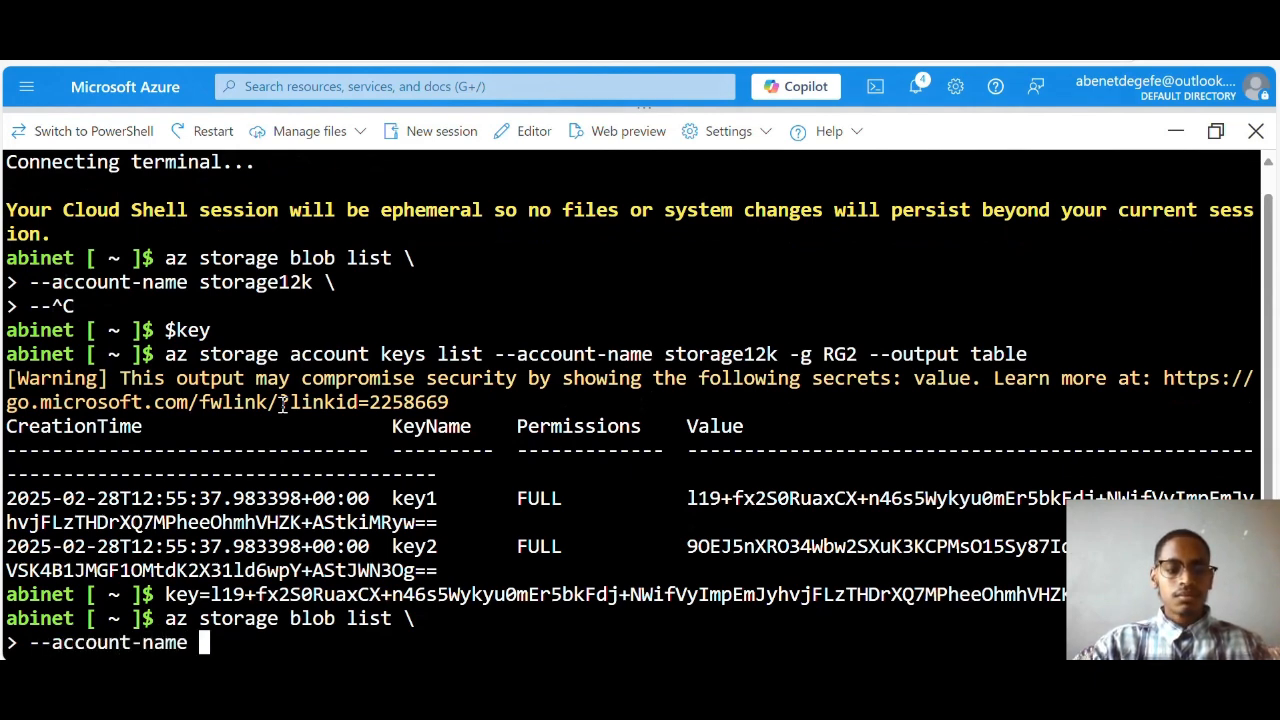
type("storage12")
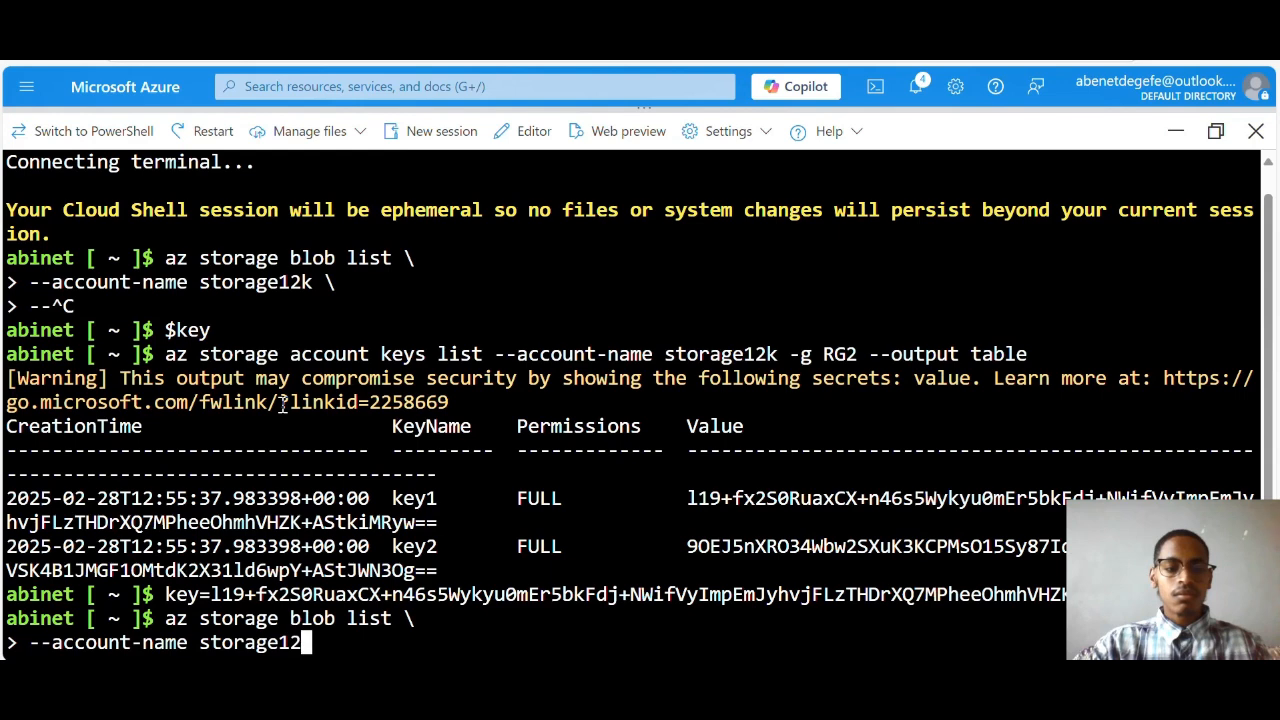
type("k \\")
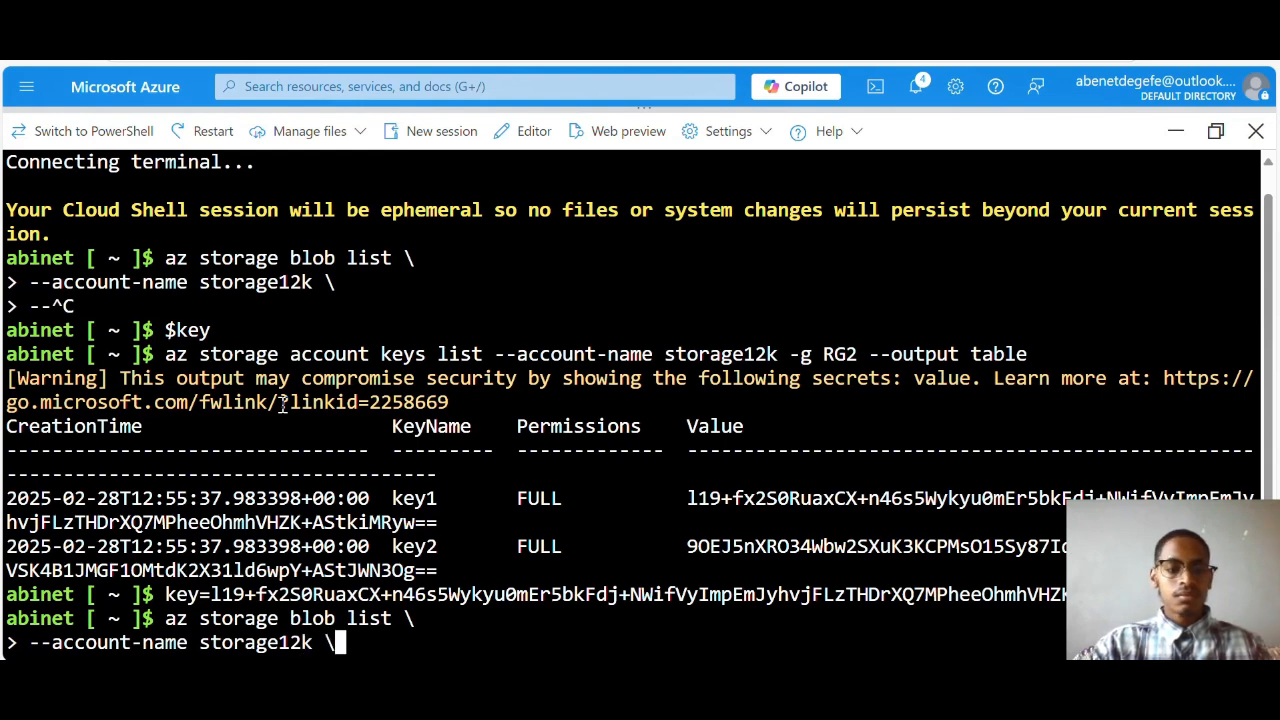
key("Return")
type("-g ")
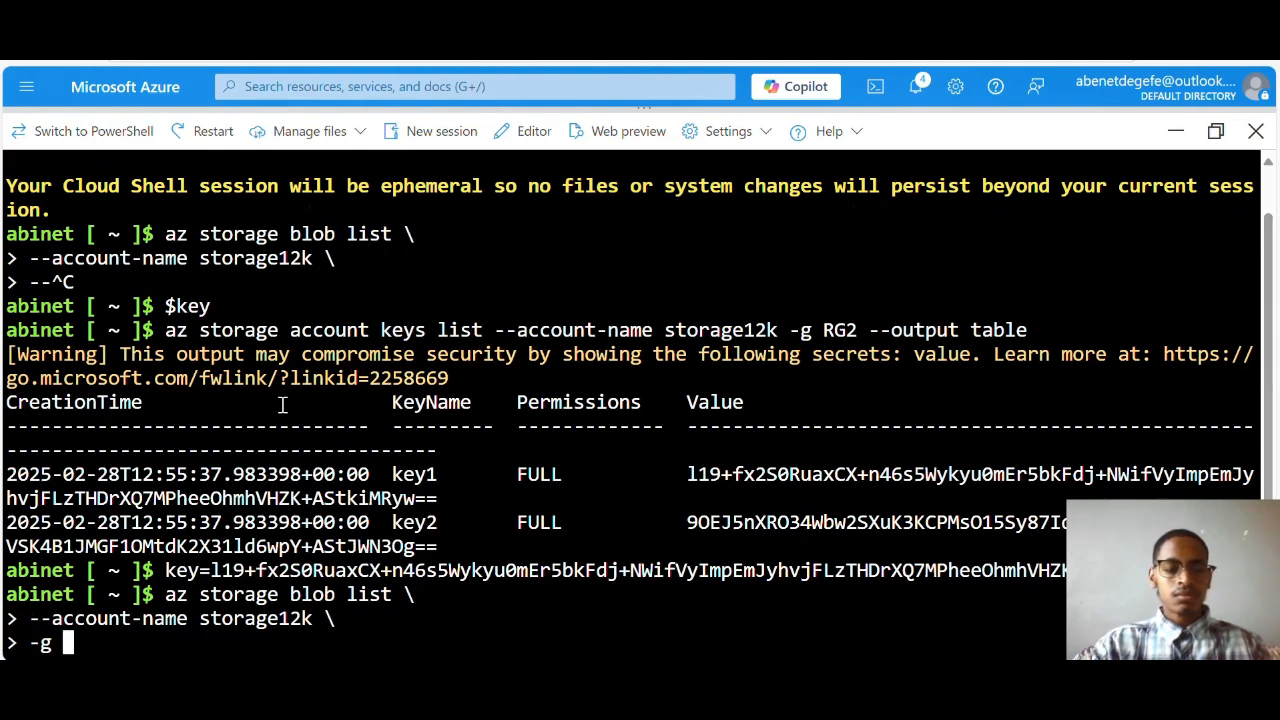
type("RG2")
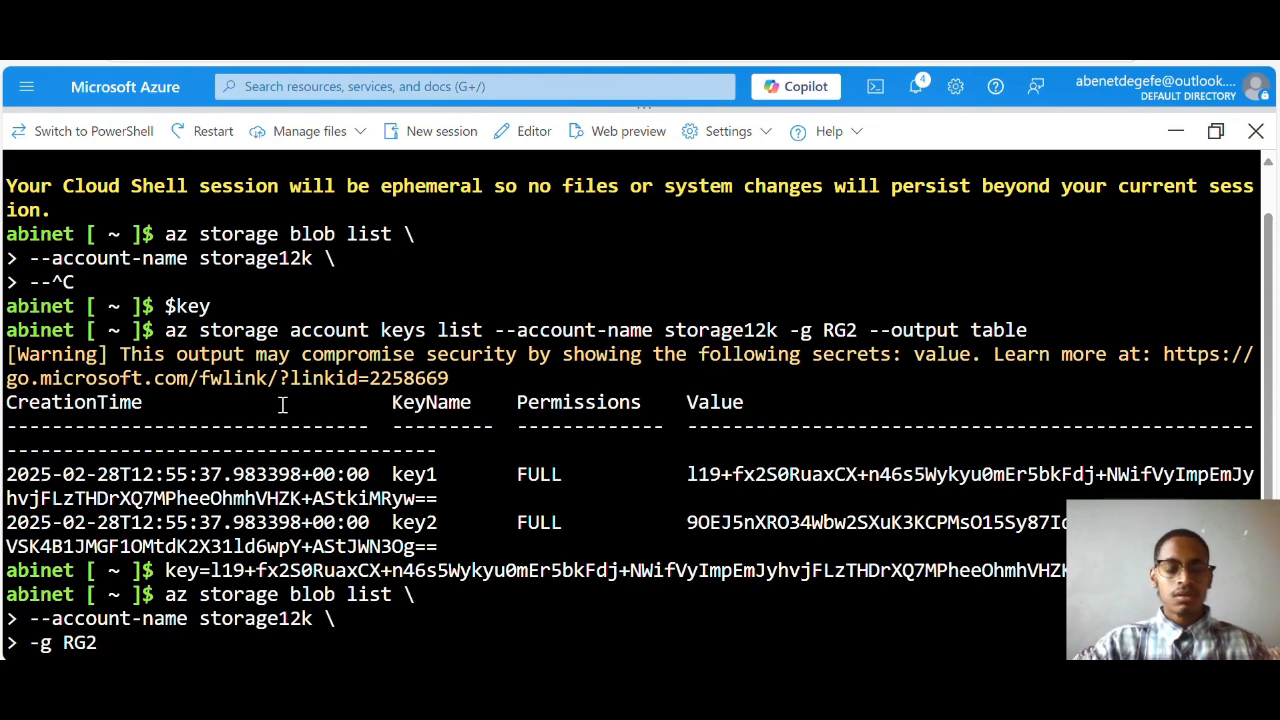
key("BackSpace")
key("BackSpace")
key("BackSpace")
key("BackSpace")
key("BackSpace")
key("BackSpace")
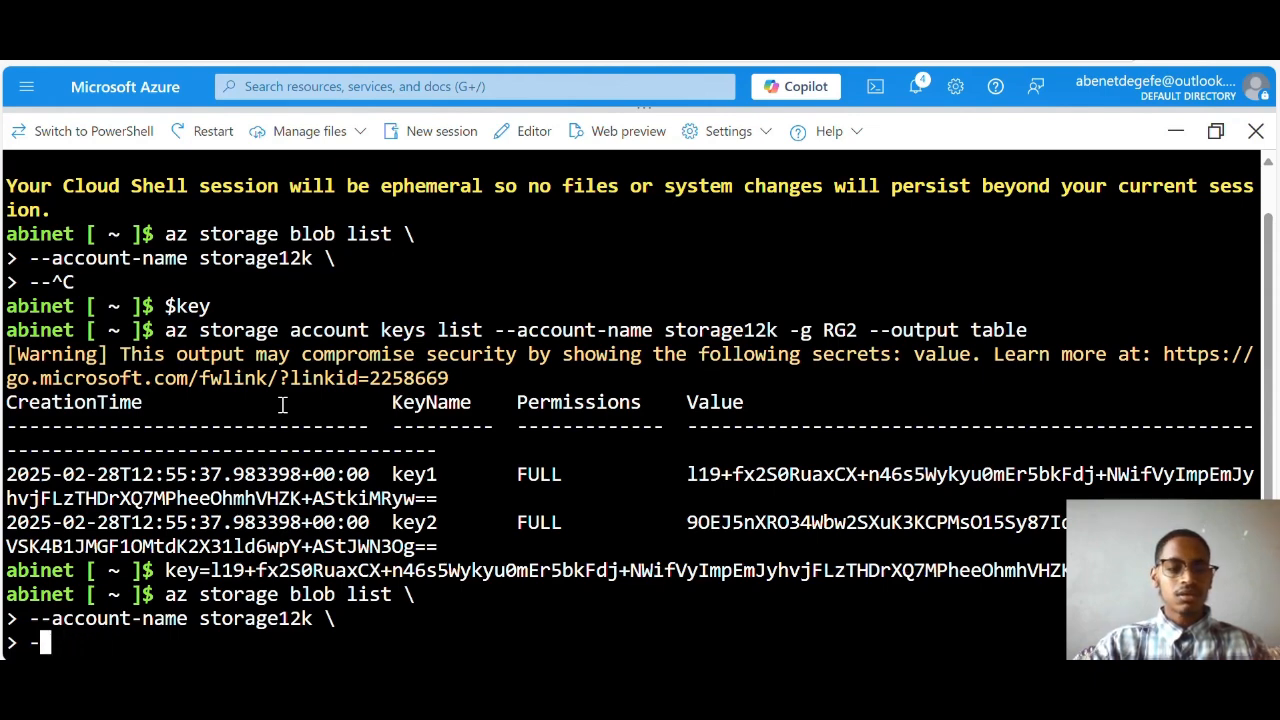
Add the --container-name option with the value image as the next line of the blob list command.
type("-contianer")
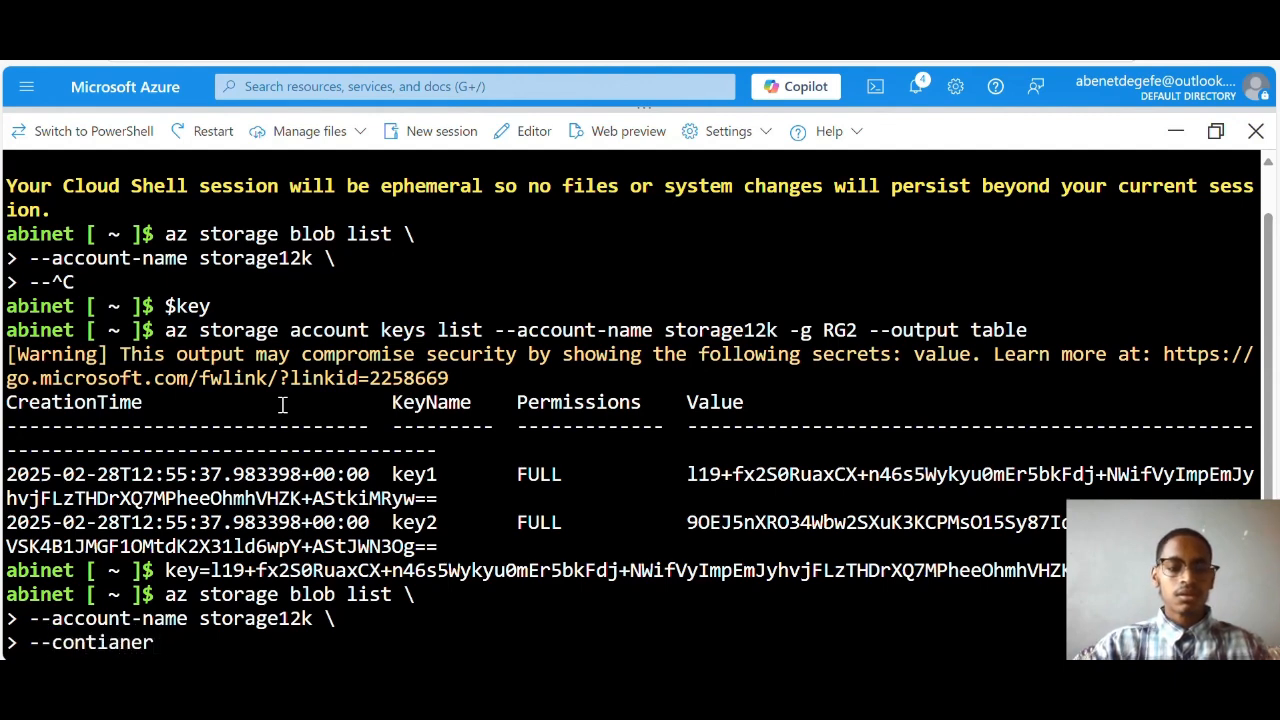
type("-name")
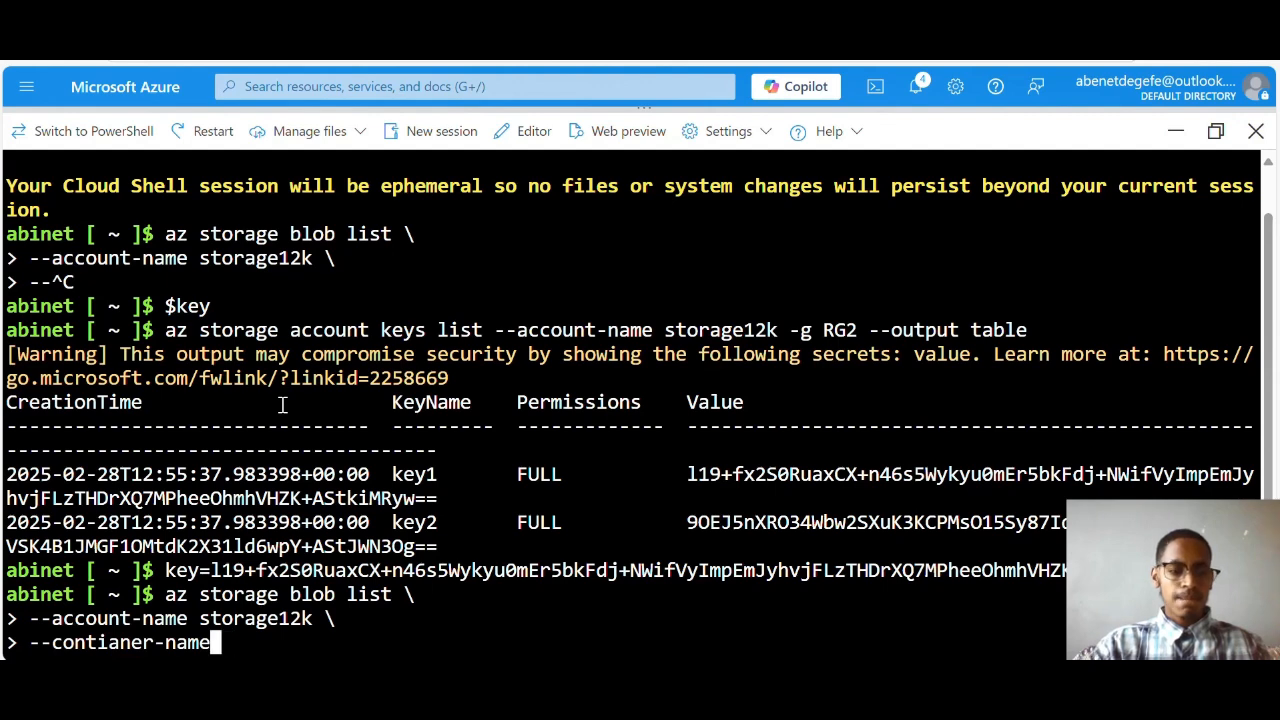
key("BackSpace")
key("BackSpace")
key("BackSpace")
key("BackSpace")
key("BackSpace")
key("BackSpace")
key("BackSpace")
key("BackSpace")
key("BackSpace")
key("BackSpace")
type("a")
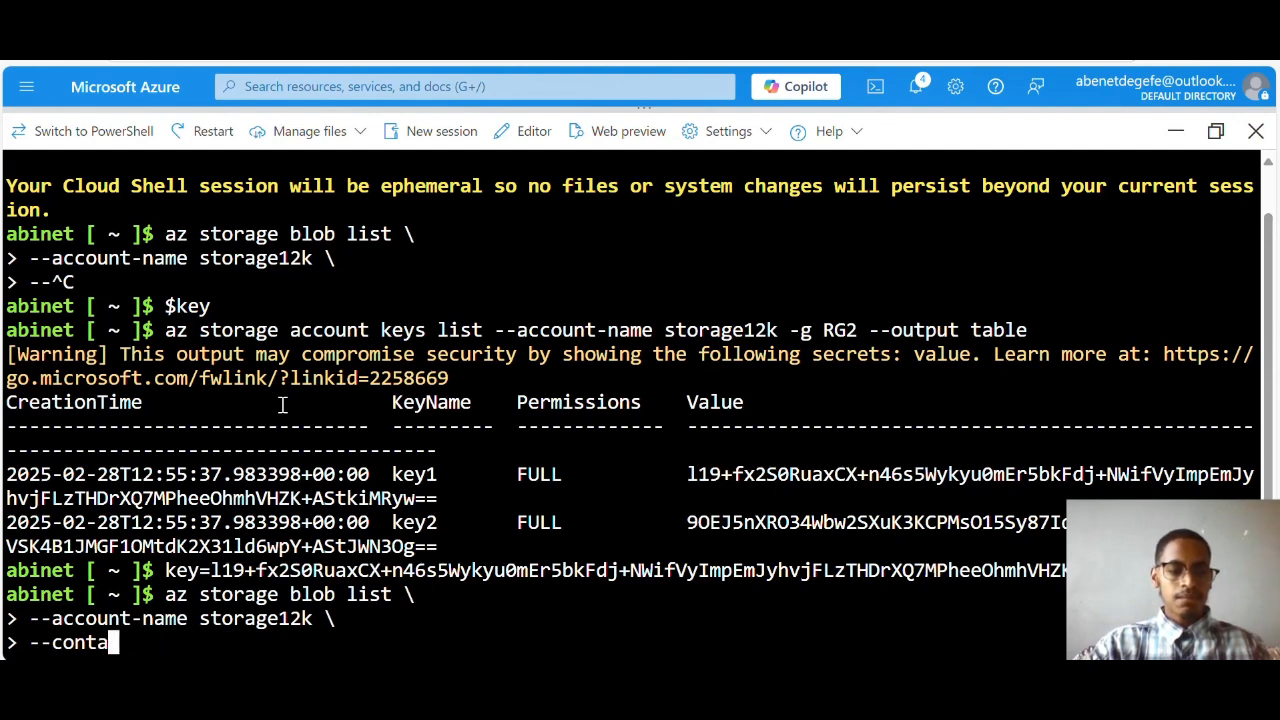
type("iner-name")
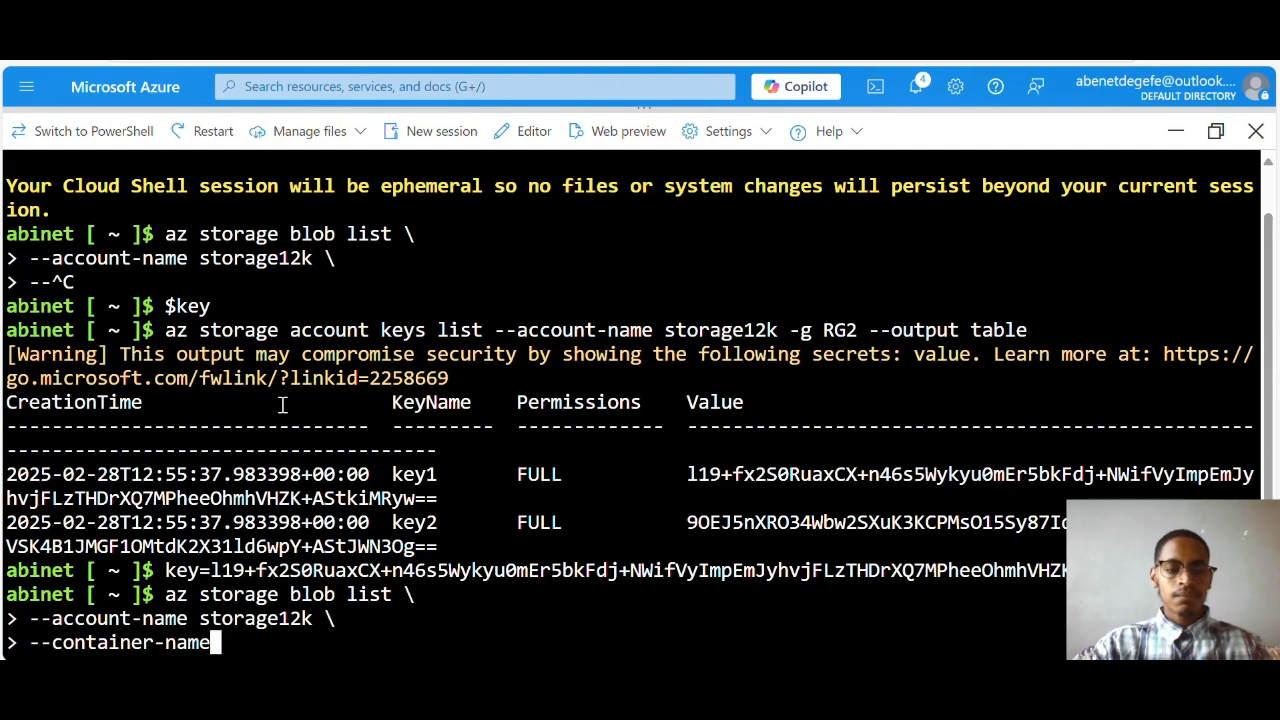
type(" image \\")
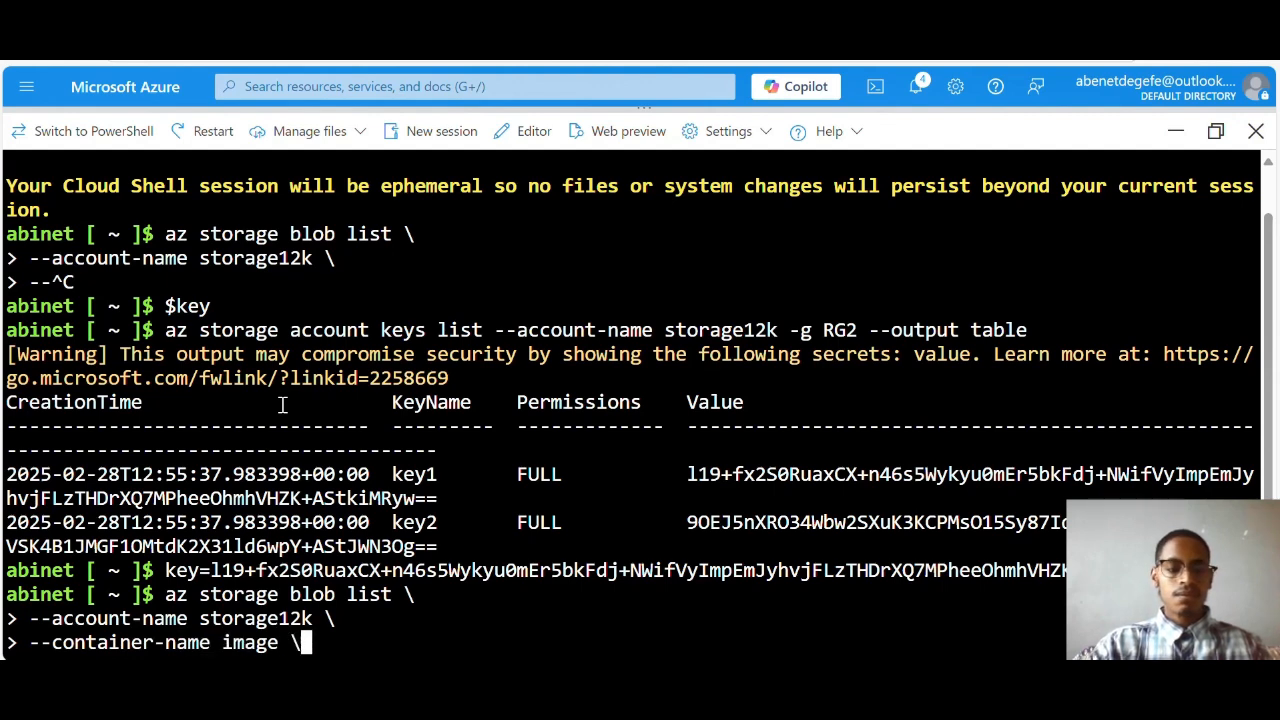
key("Return")
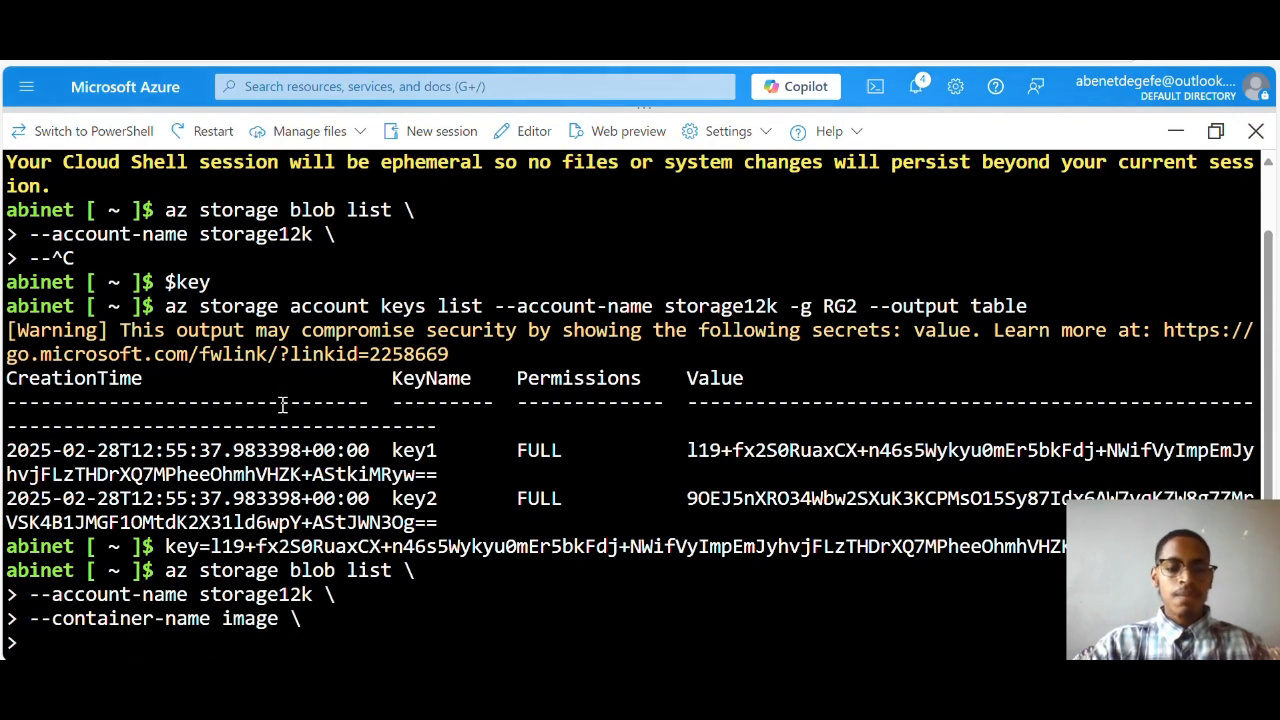
Complete the blob list command with --account-key $key and run it.
type("--accoun")
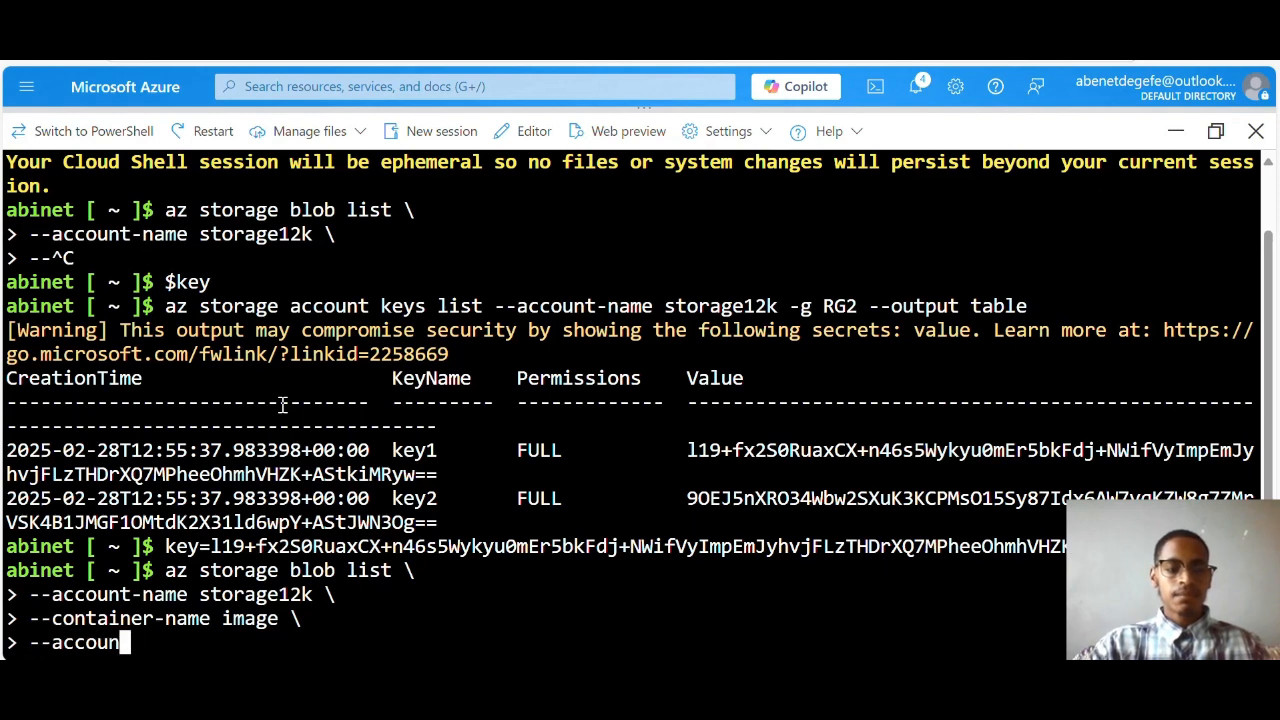
type("t-le")
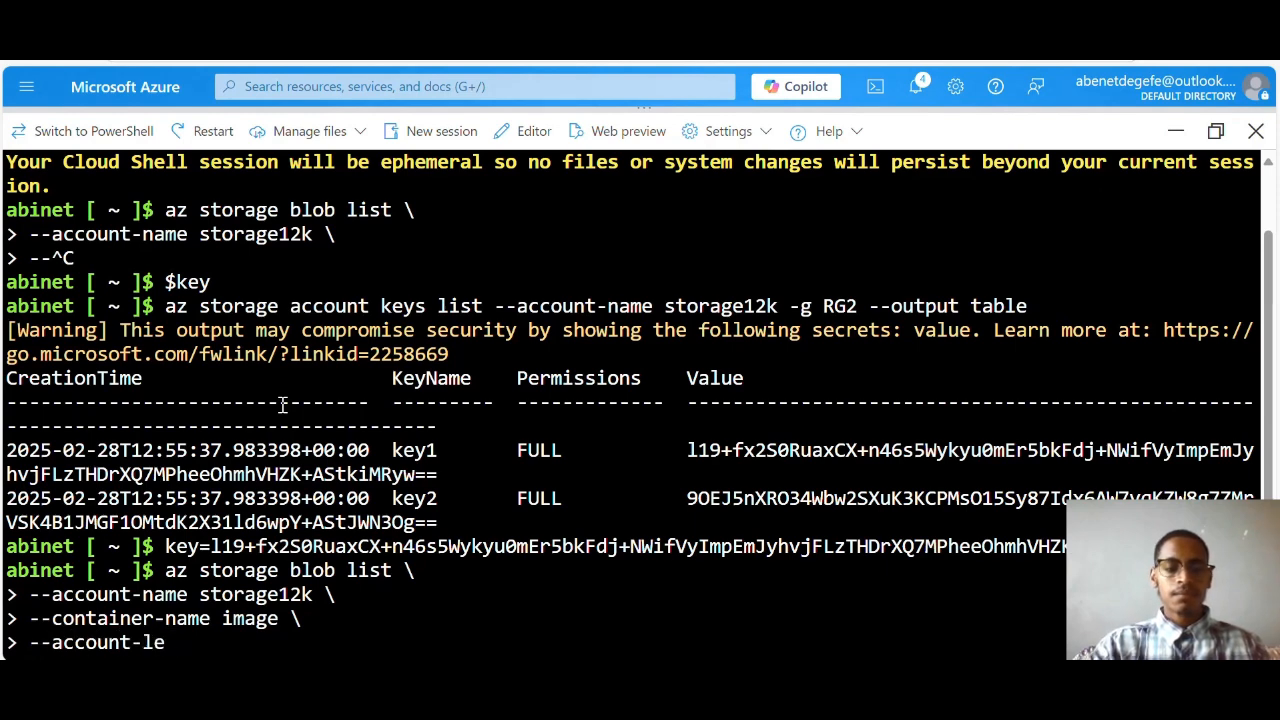
key("BackSpace")
key("BackSpace")
type("key $ke")
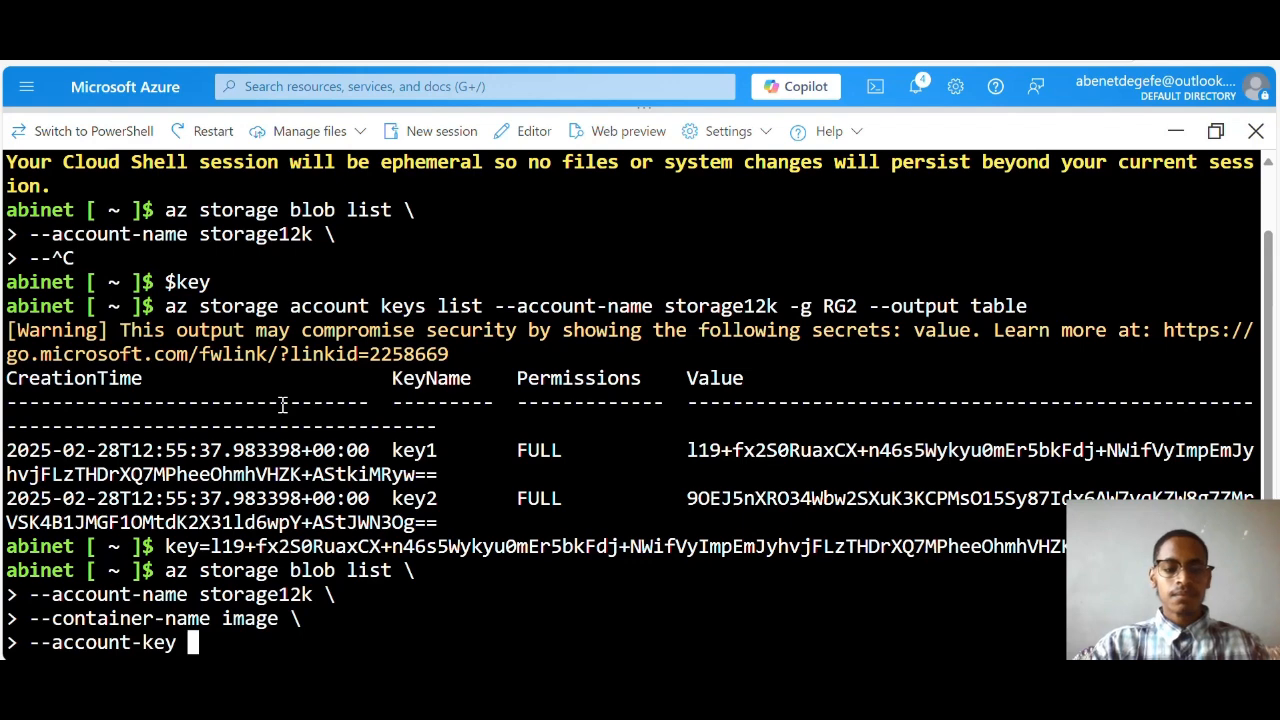
type("y")
key("Return")
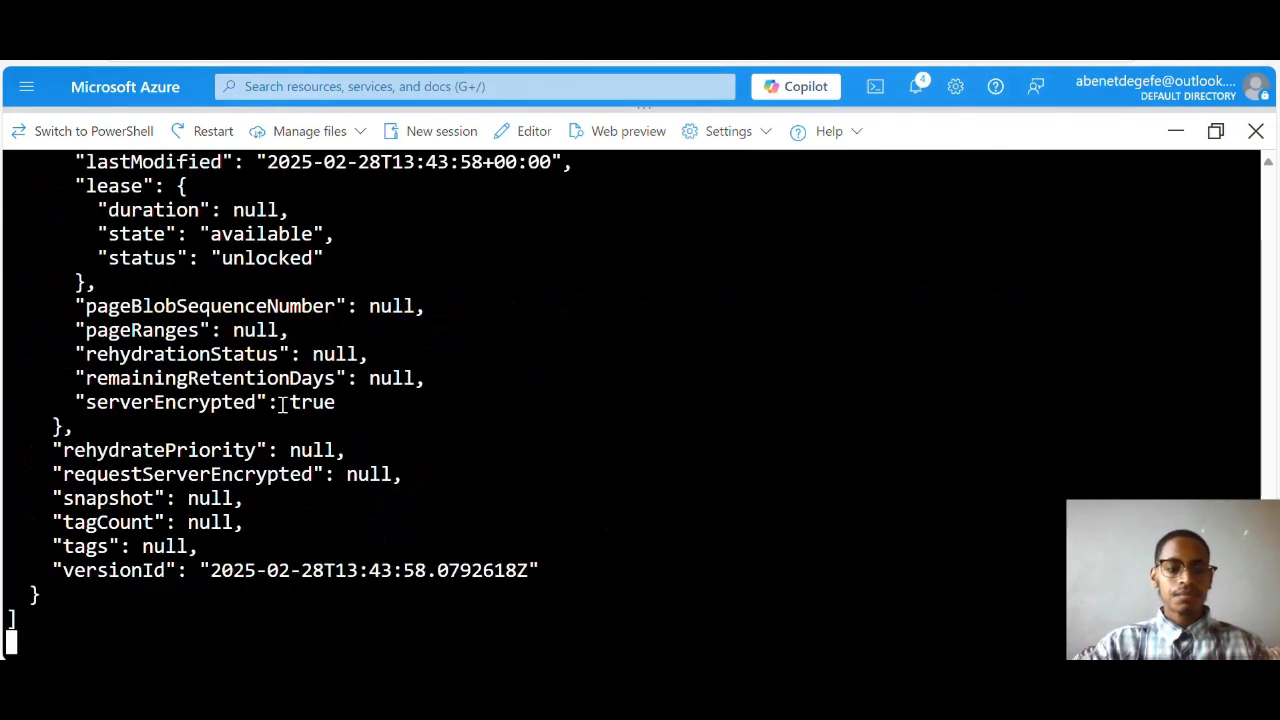
Rerun the blob list command for the image container of storage12k with --query [].name to return only blob names.
scroll(247, 392, "up", 1)
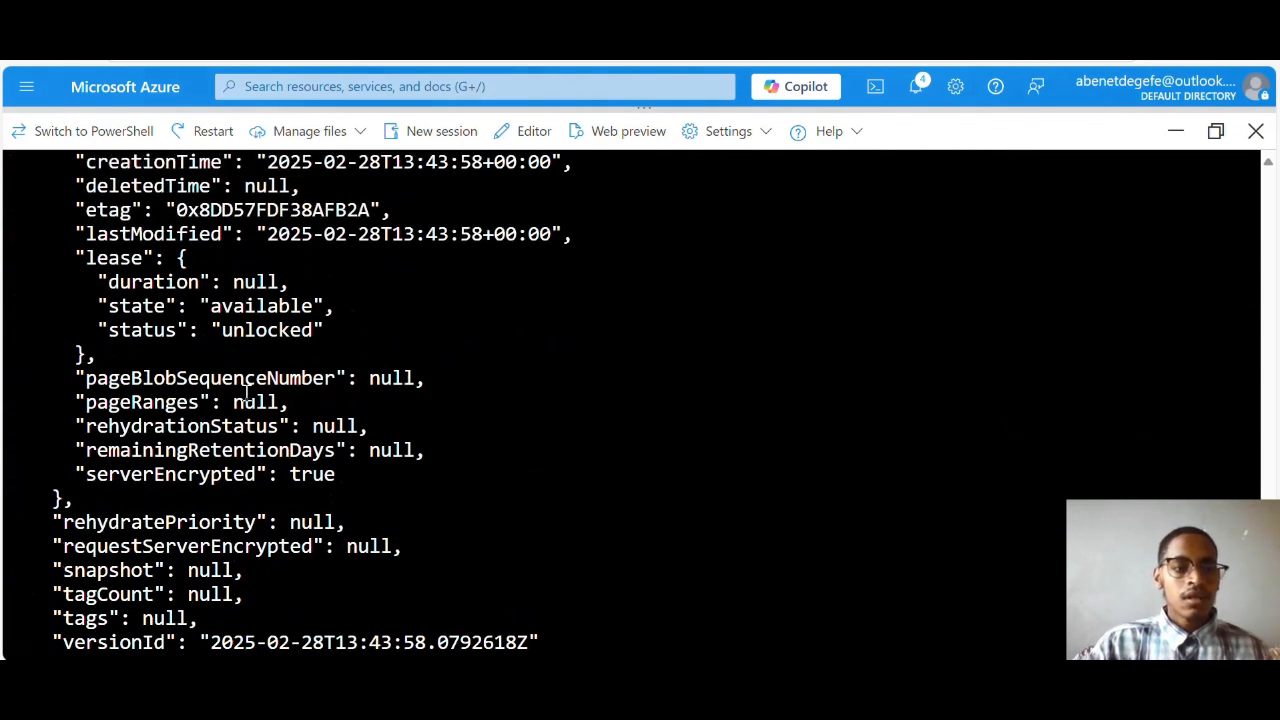
scroll(247, 392, "up", 1)
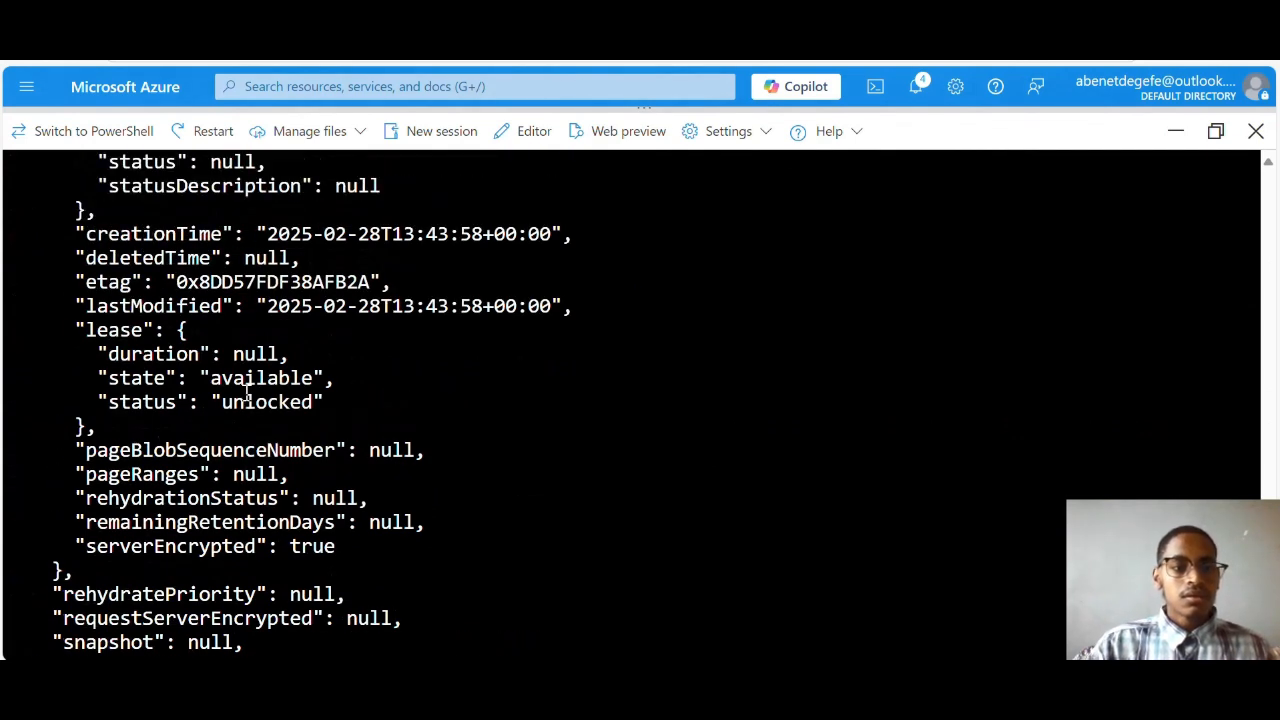
scroll(247, 392, "down", 2)
key("Up")
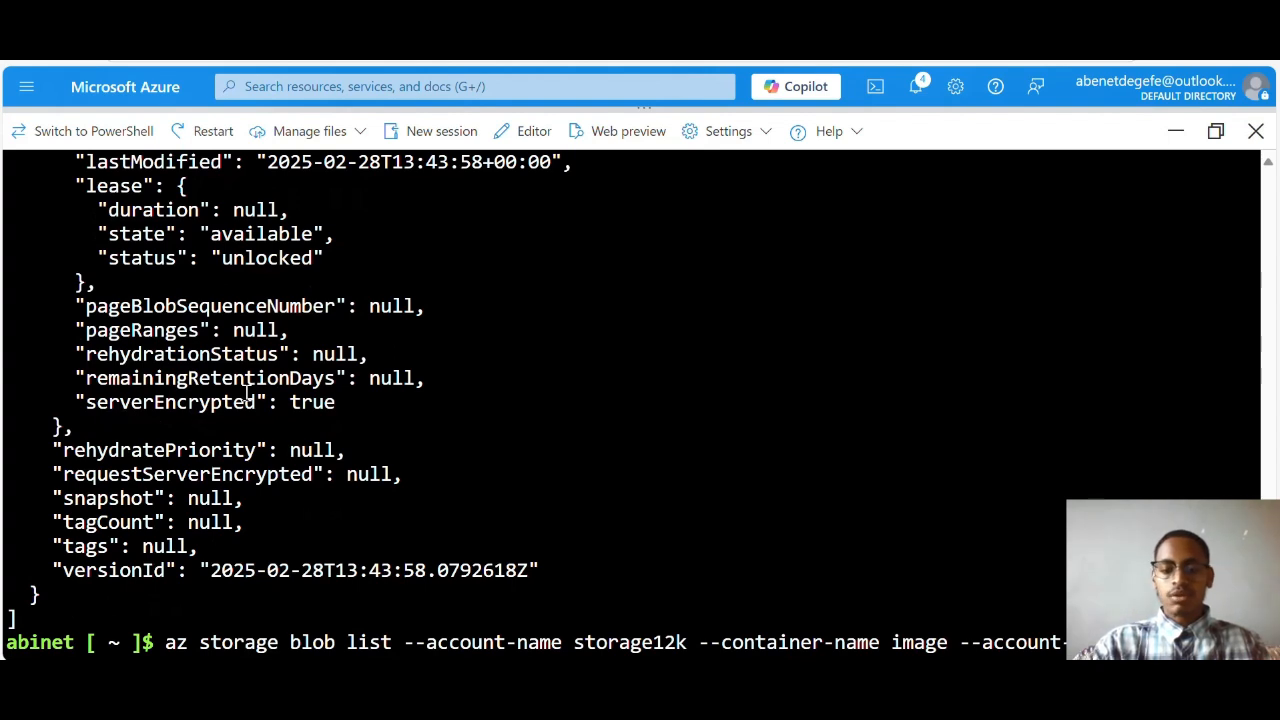
key("Return")
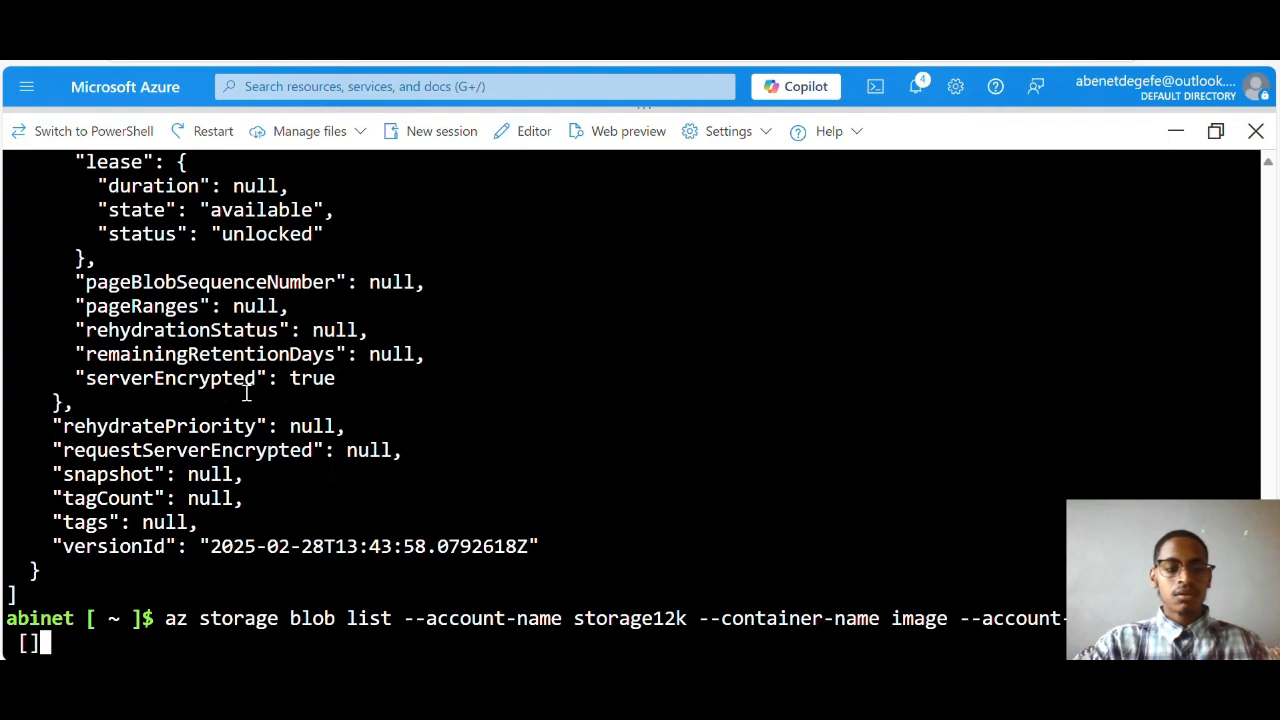
type(".name")
key("Return")
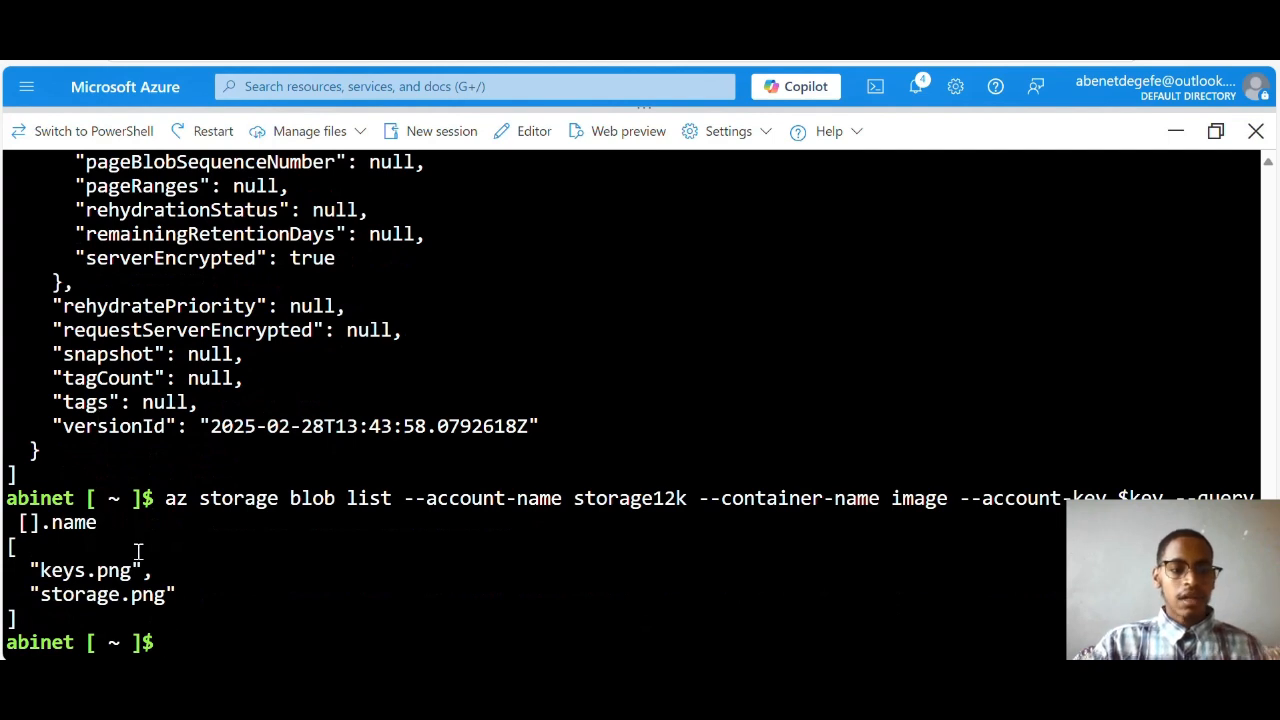
Highlight the storage.png entry in the returned list of blob names.
left_click_drag(165, 597, 40, 597)
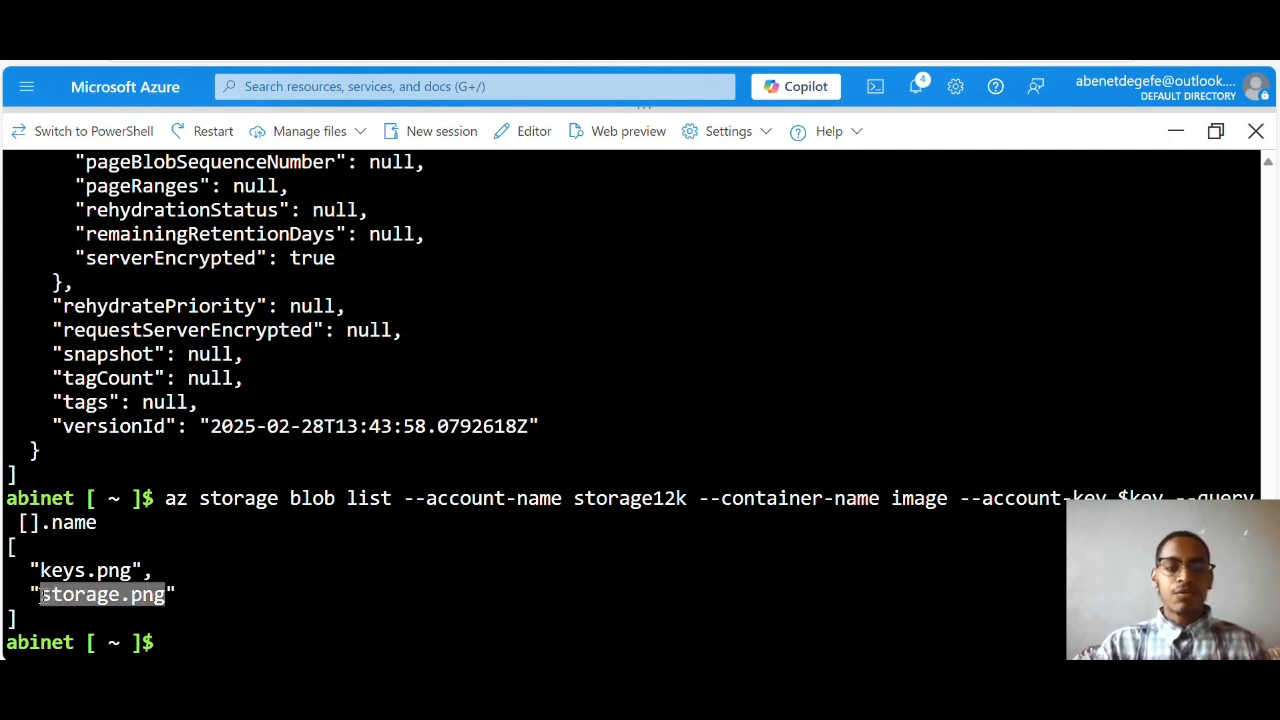
left_click(343, 578)
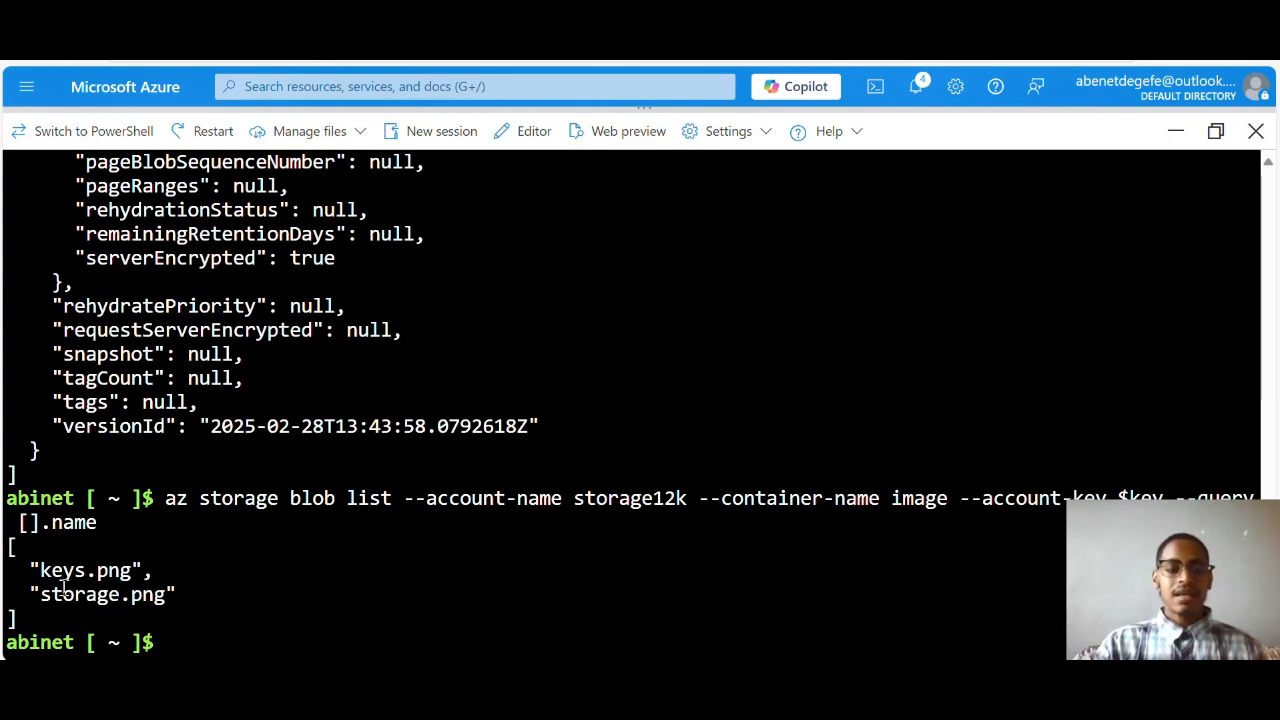
left_click_drag(47, 595, 214, 591)
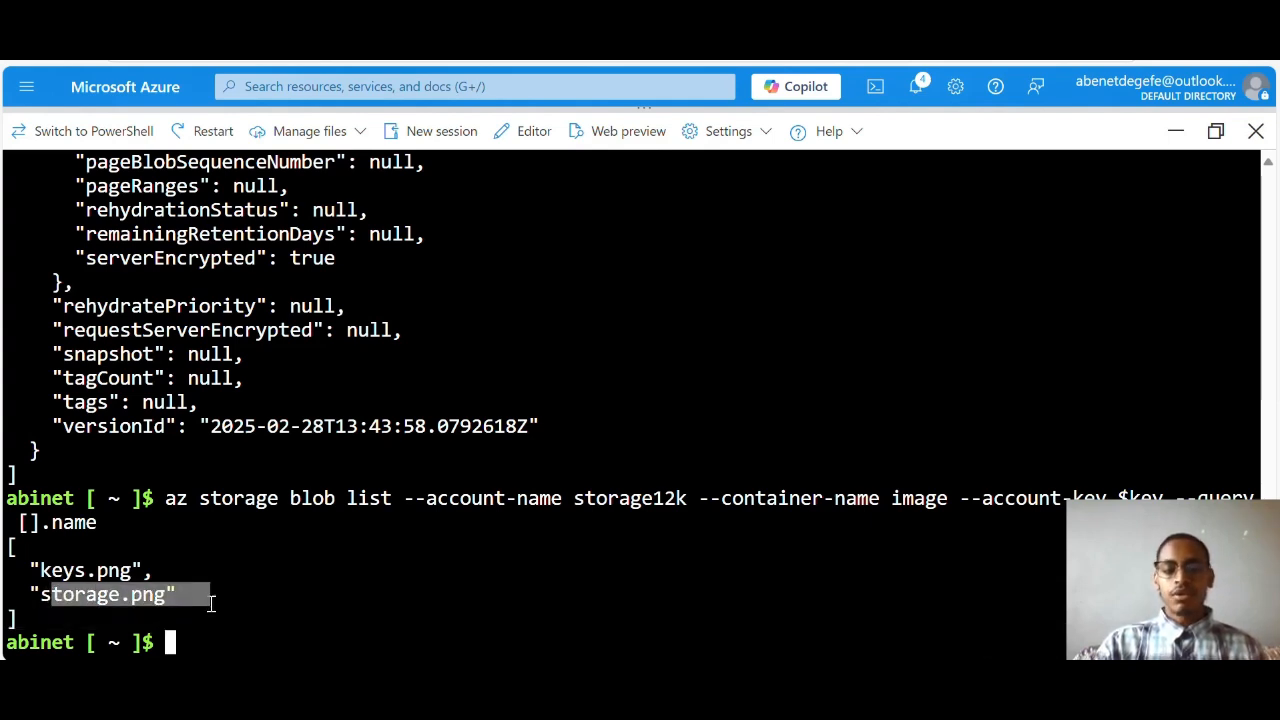
left_click(458, 580)
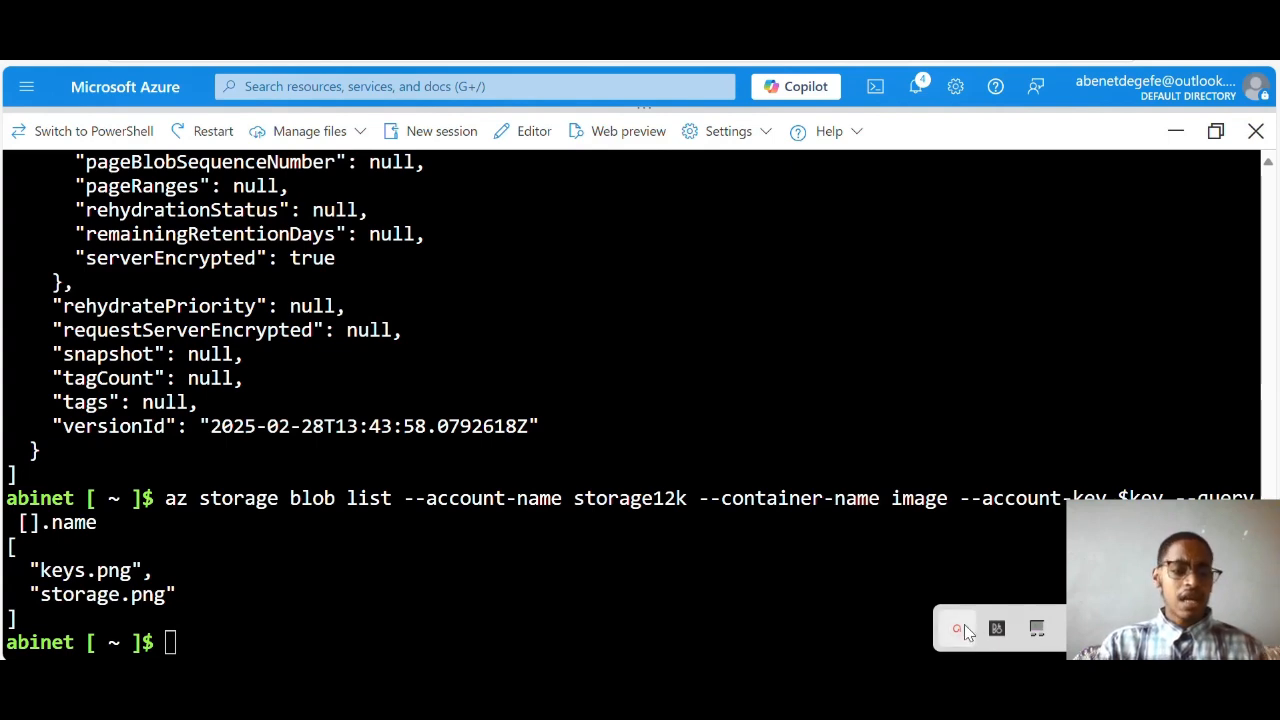
left_click(962, 627)
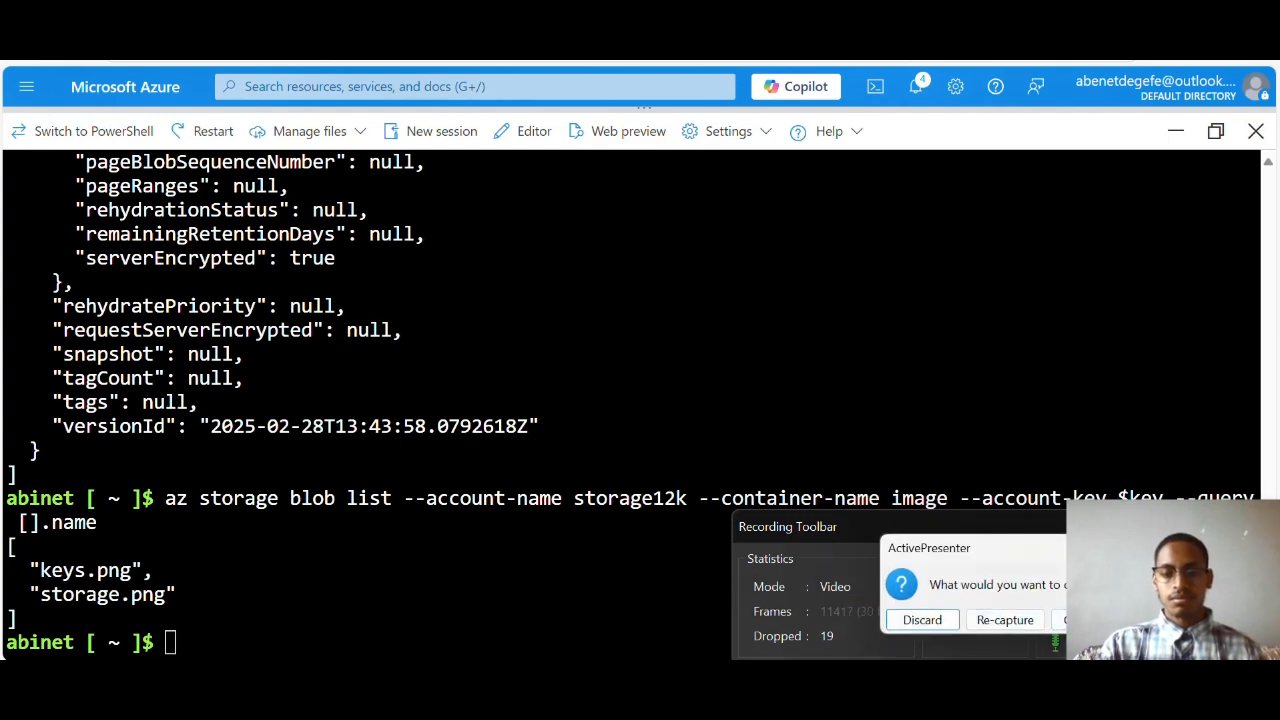
left_click(1088, 620)
left_click_drag(1150, 530, 1131, 506)
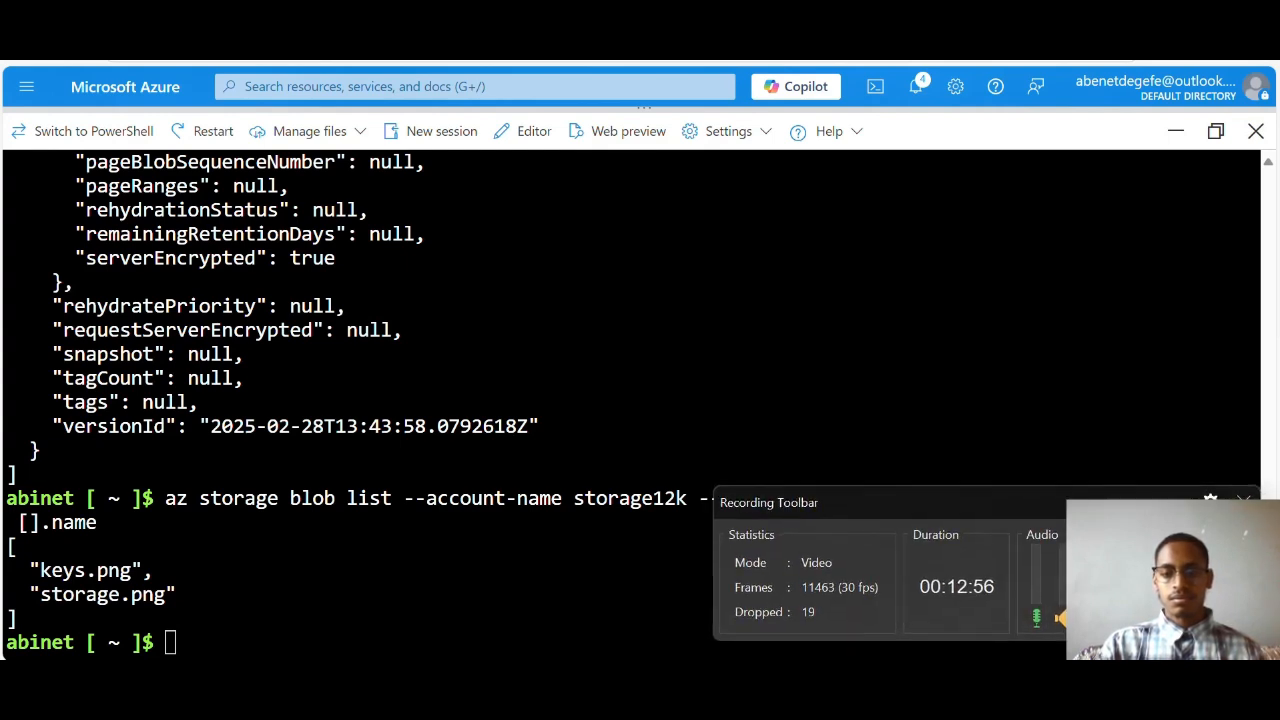